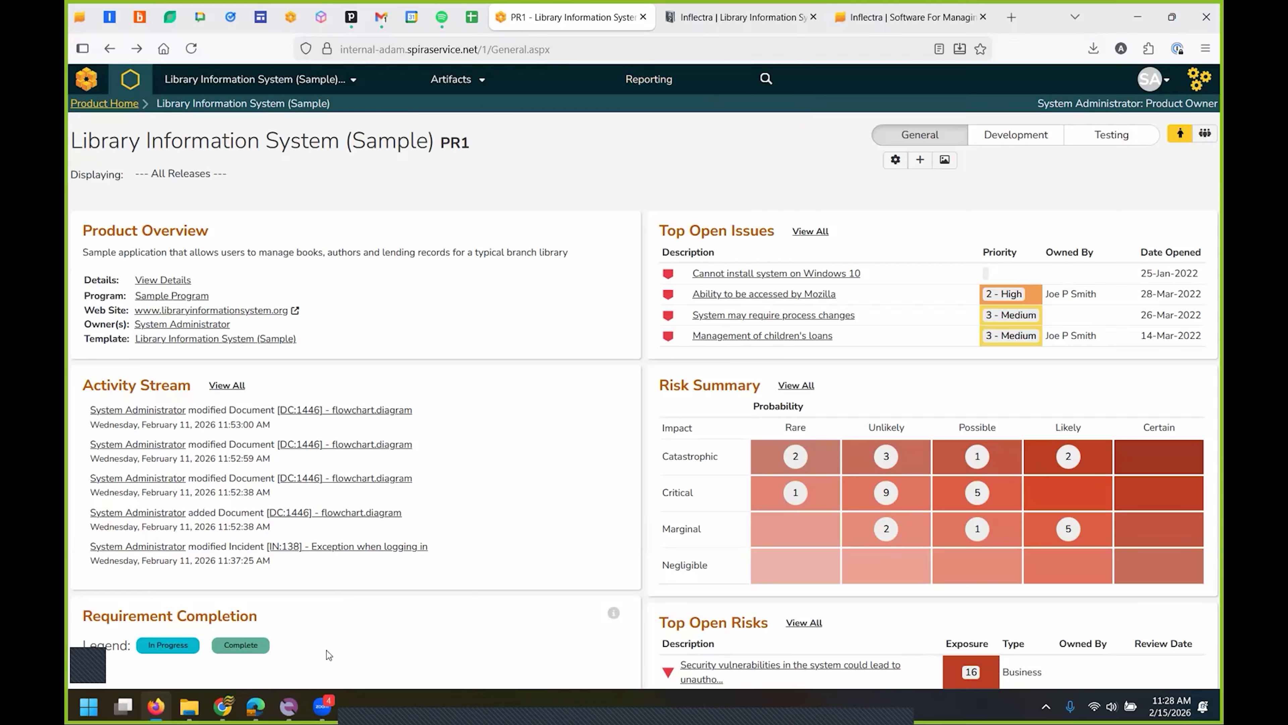
- View the Rapise start page and the Library Information System sample site, and return to the SpiraPlan product home
{"action": "left_click", "coordinate": [288, 709]}
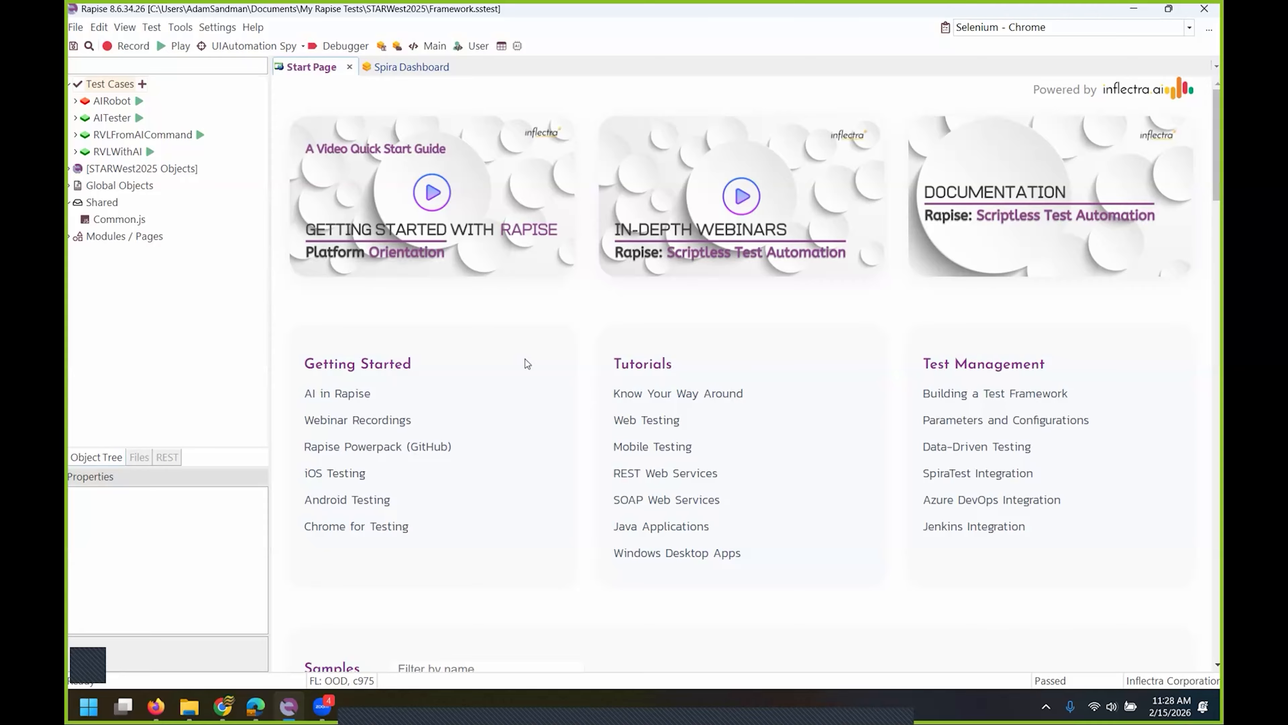
{"action": "left_click", "coordinate": [156, 705]}
{"action": "left_click", "coordinate": [739, 18]}
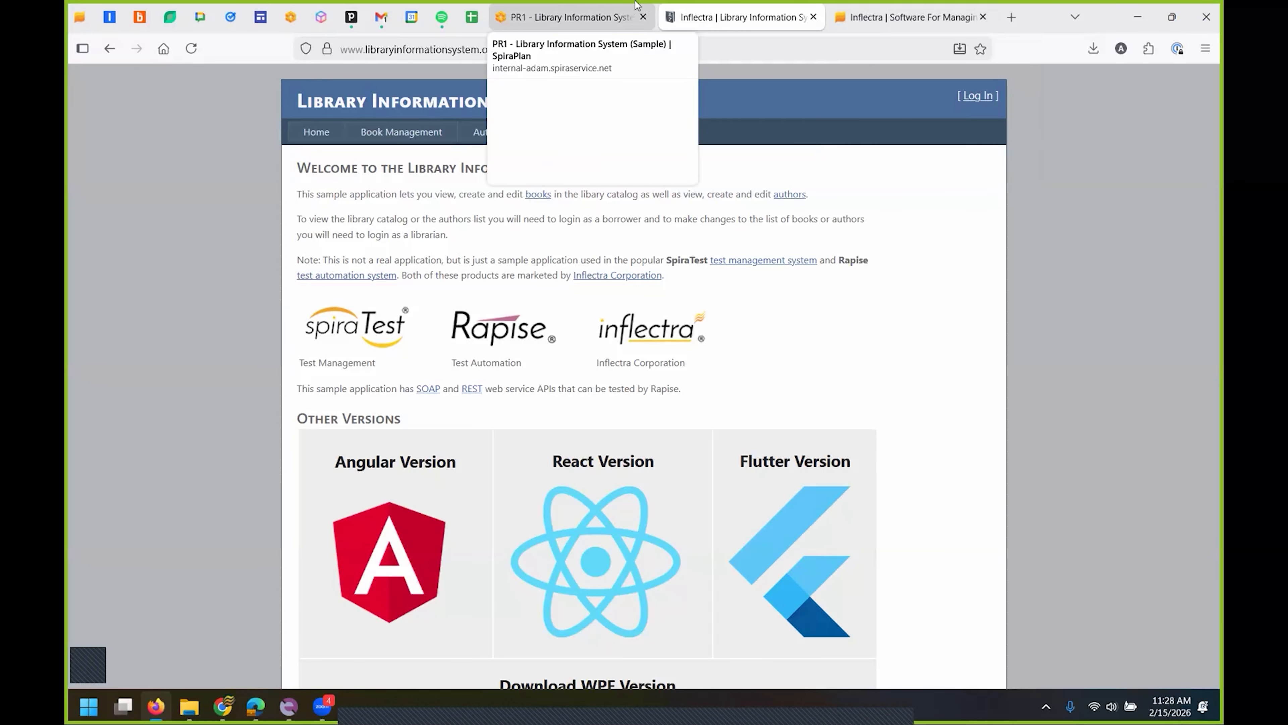
{"action": "left_click", "coordinate": [542, 10]}
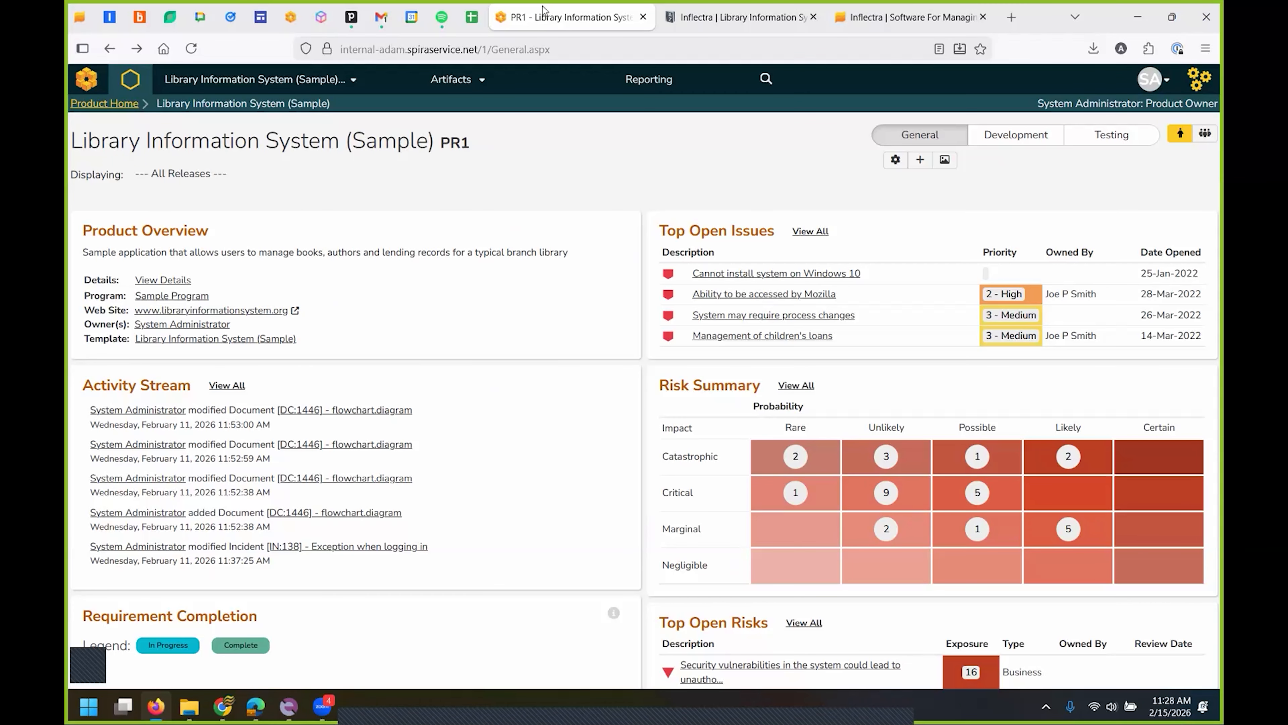
- Create a new empty product named "Library Info System for Automated Testing" with the (Create New Template) option
{"action": "left_click", "coordinate": [1198, 84]}
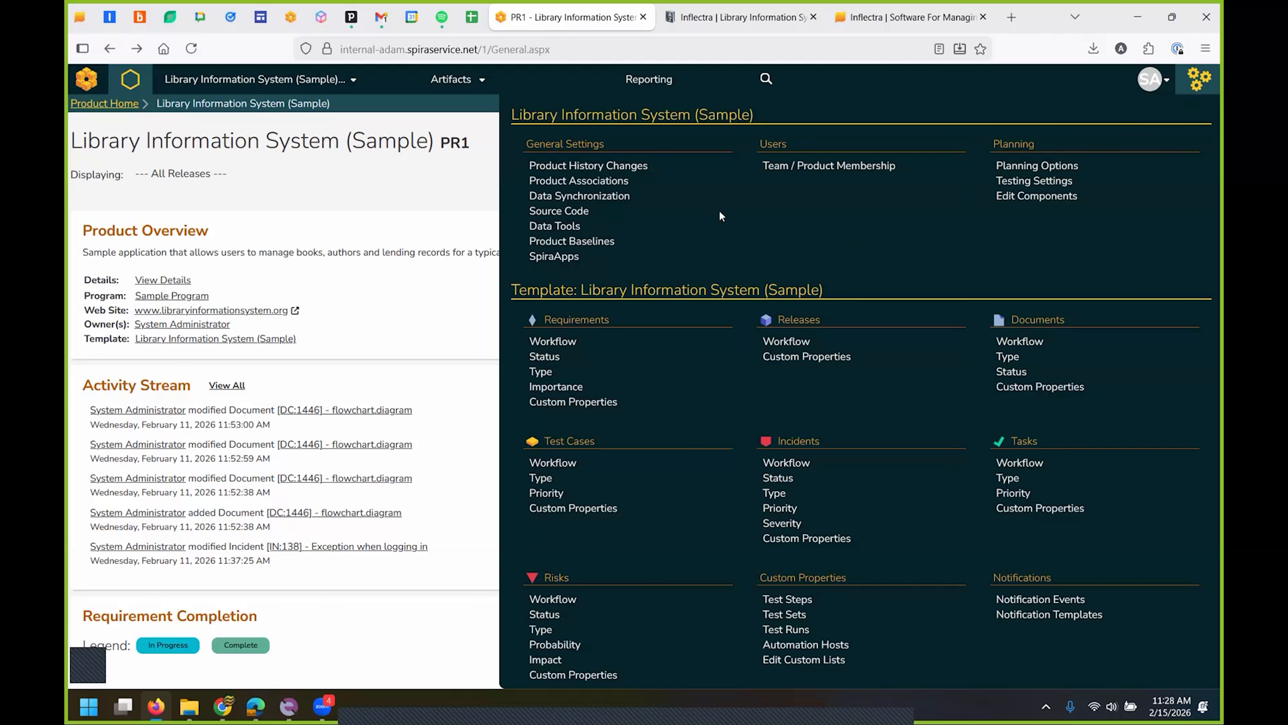
{"action": "scroll", "coordinate": [659, 264], "scroll_direction": "down", "scroll_amount": 6}
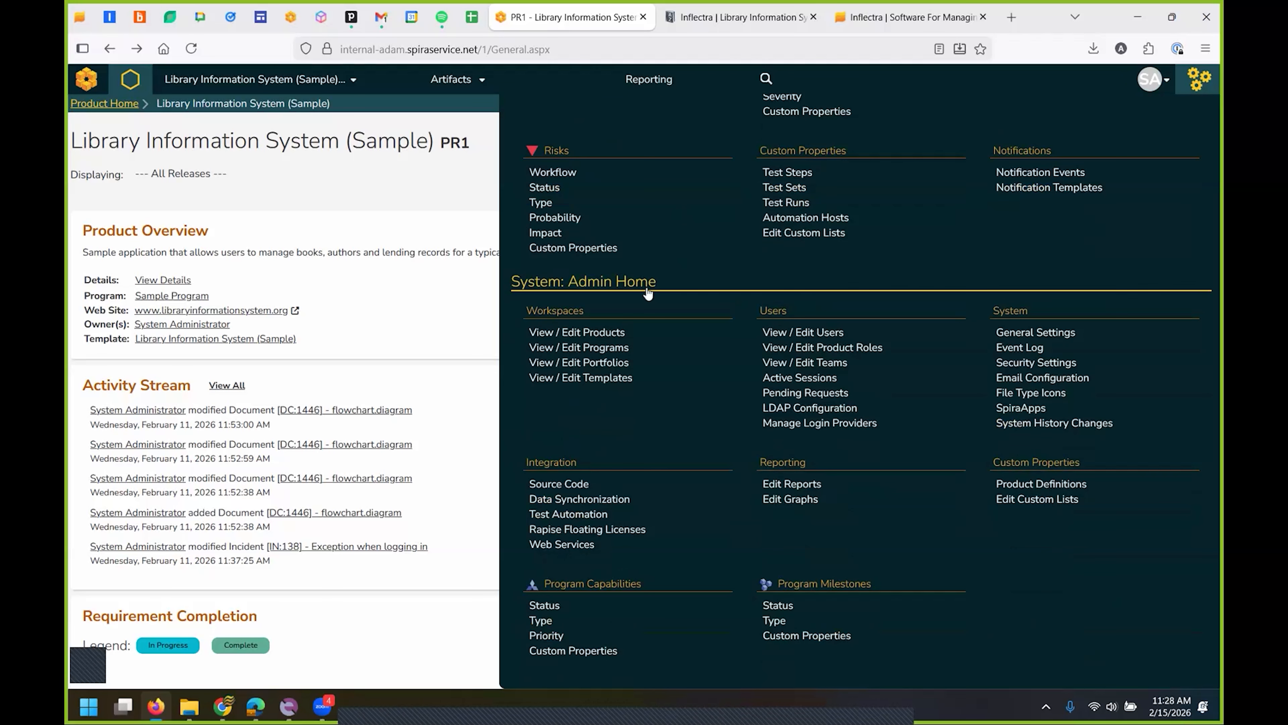
{"action": "left_click", "coordinate": [600, 334]}
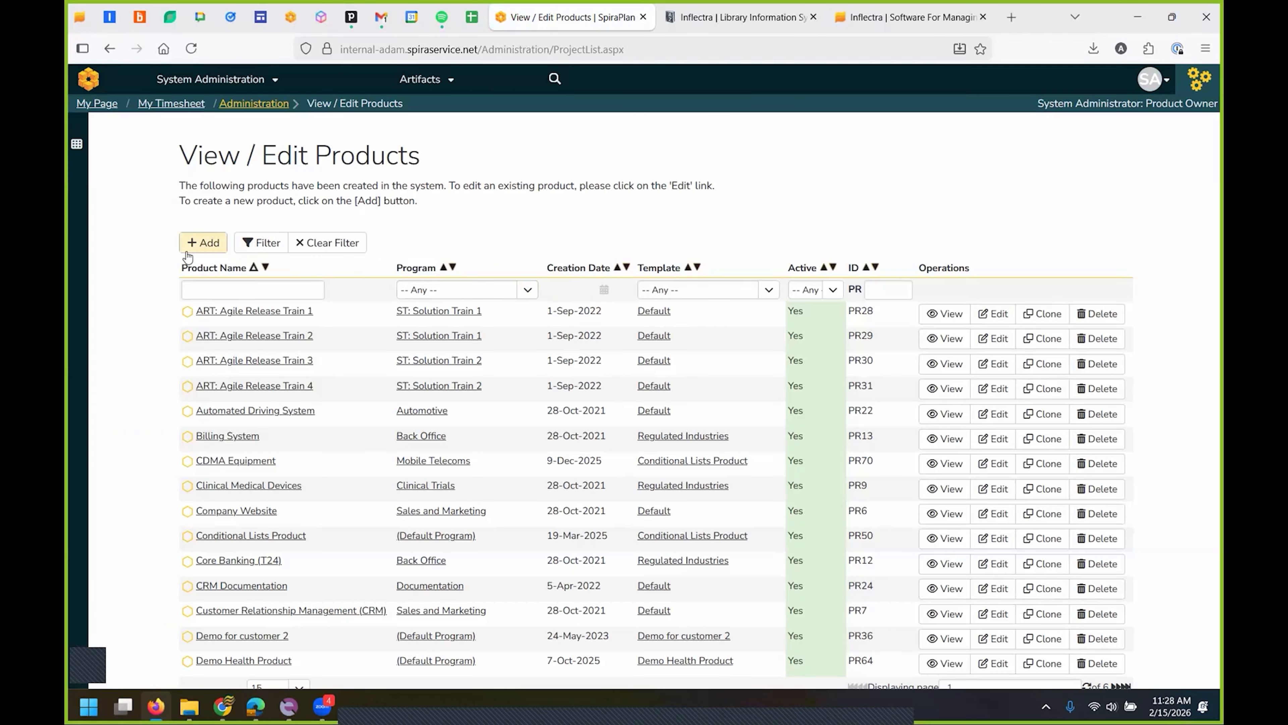
{"action": "left_click", "coordinate": [215, 242]}
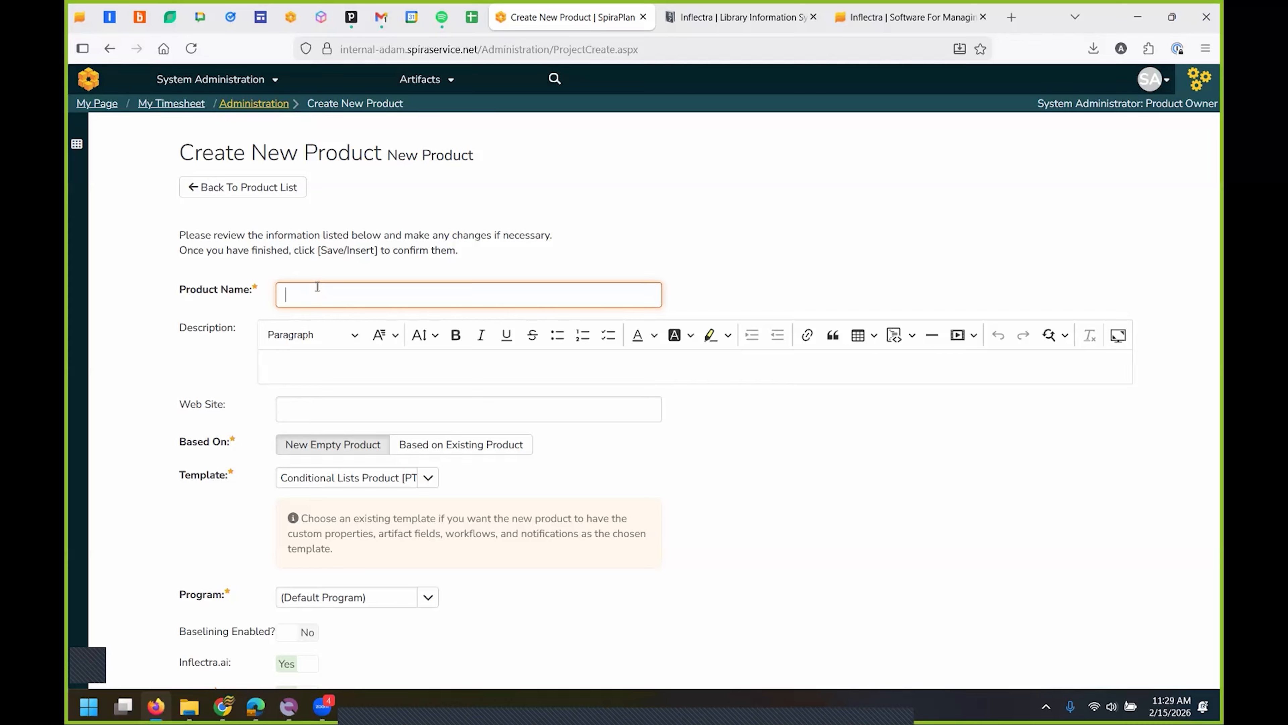
{"action": "type", "text": "Library Info System for Automated Testing"}
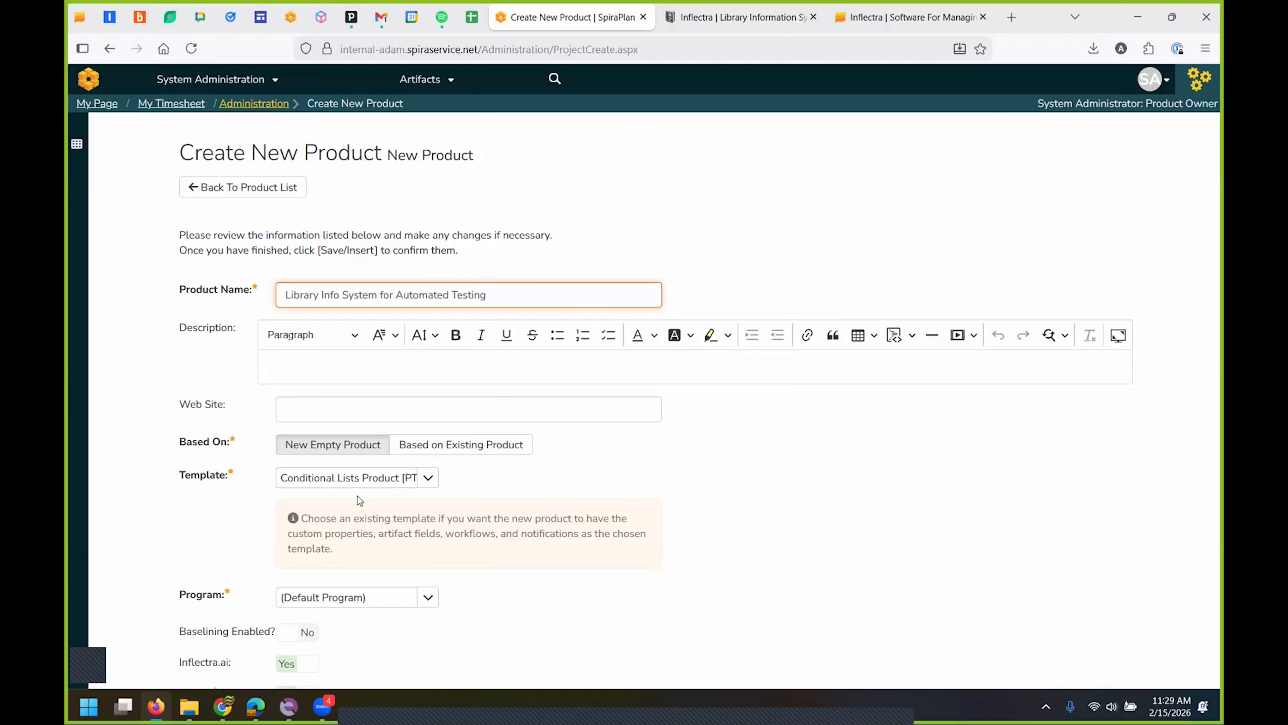
{"action": "left_click", "coordinate": [355, 478]}
{"action": "scroll", "coordinate": [247, 621], "scroll_direction": "down", "scroll_amount": 12}
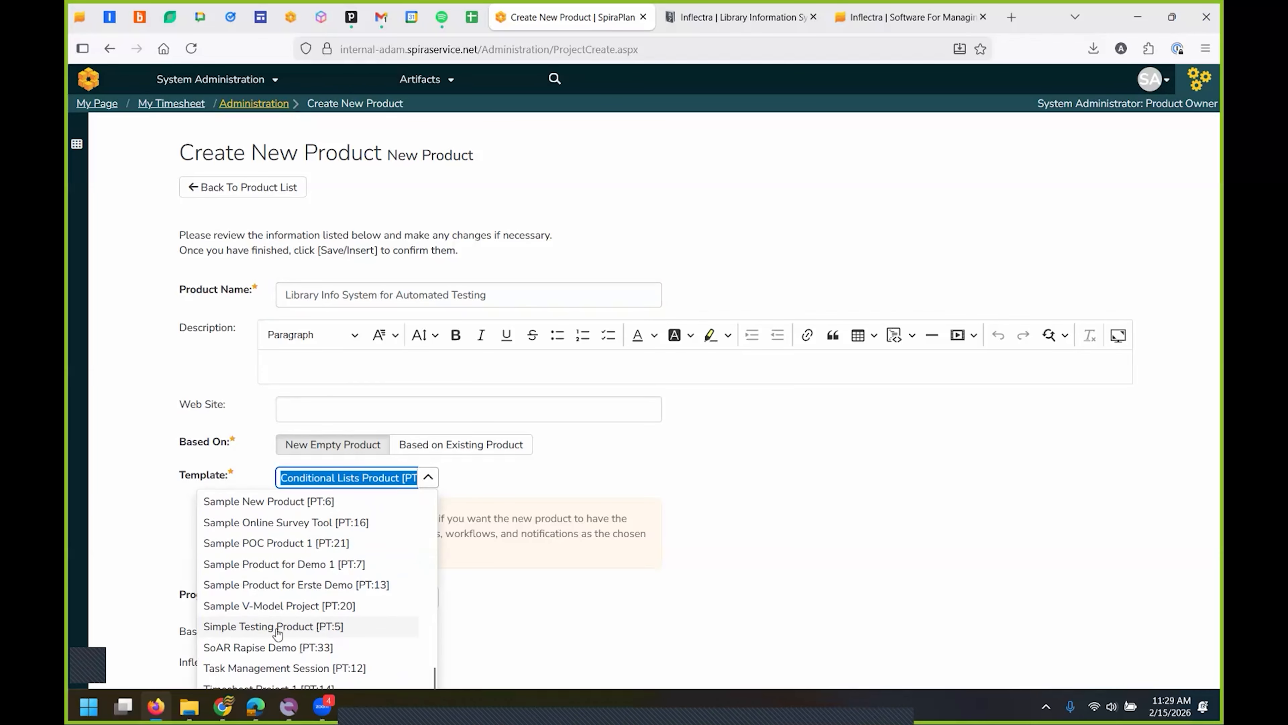
{"action": "left_click", "coordinate": [278, 600]}
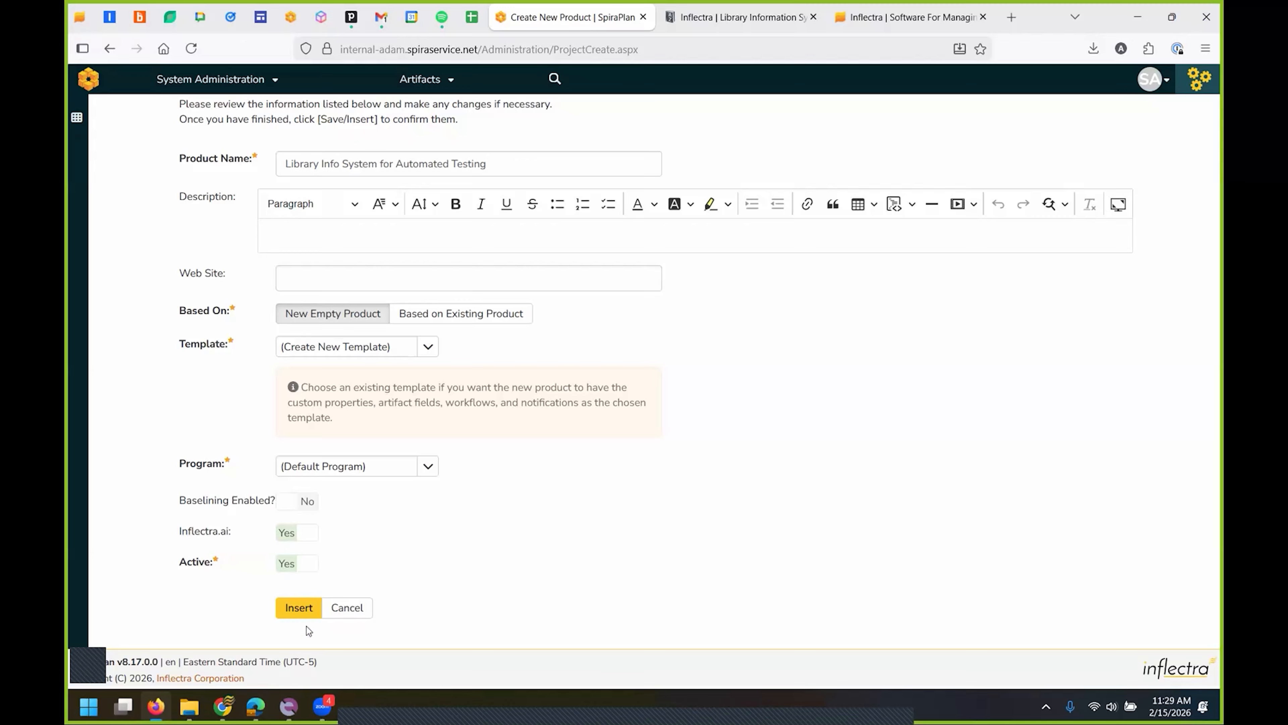
{"action": "left_click", "coordinate": [299, 609]}
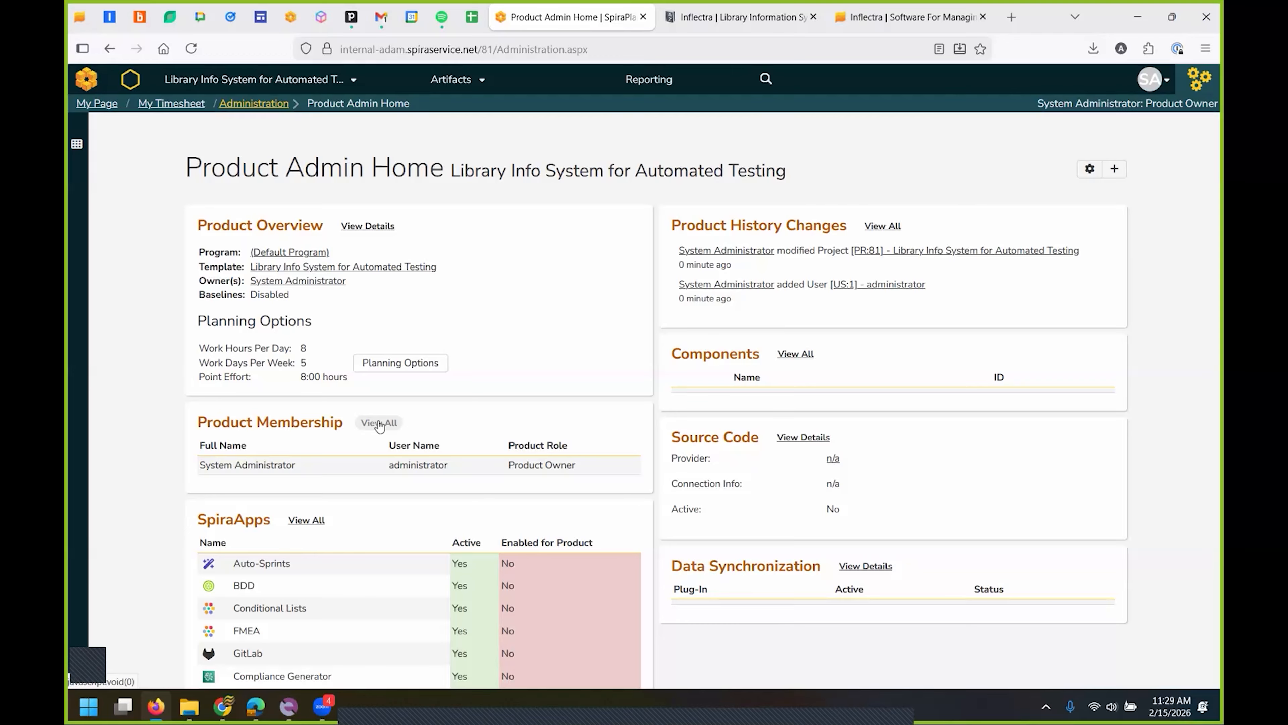
- Switch to Rapise, check the URL and user name in its Spira connection settings, and close them
{"action": "left_click", "coordinate": [289, 707]}
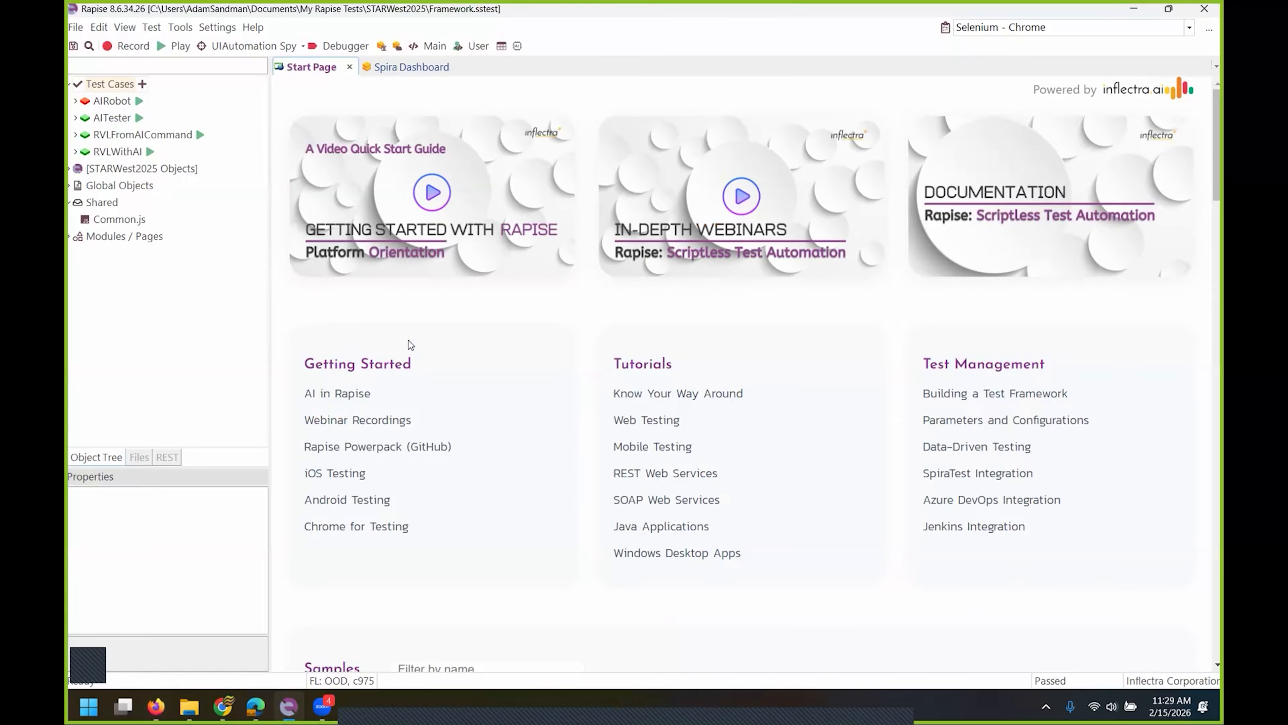
{"action": "left_click", "coordinate": [180, 26]}
{"action": "mouse_move", "coordinate": [218, 30]}
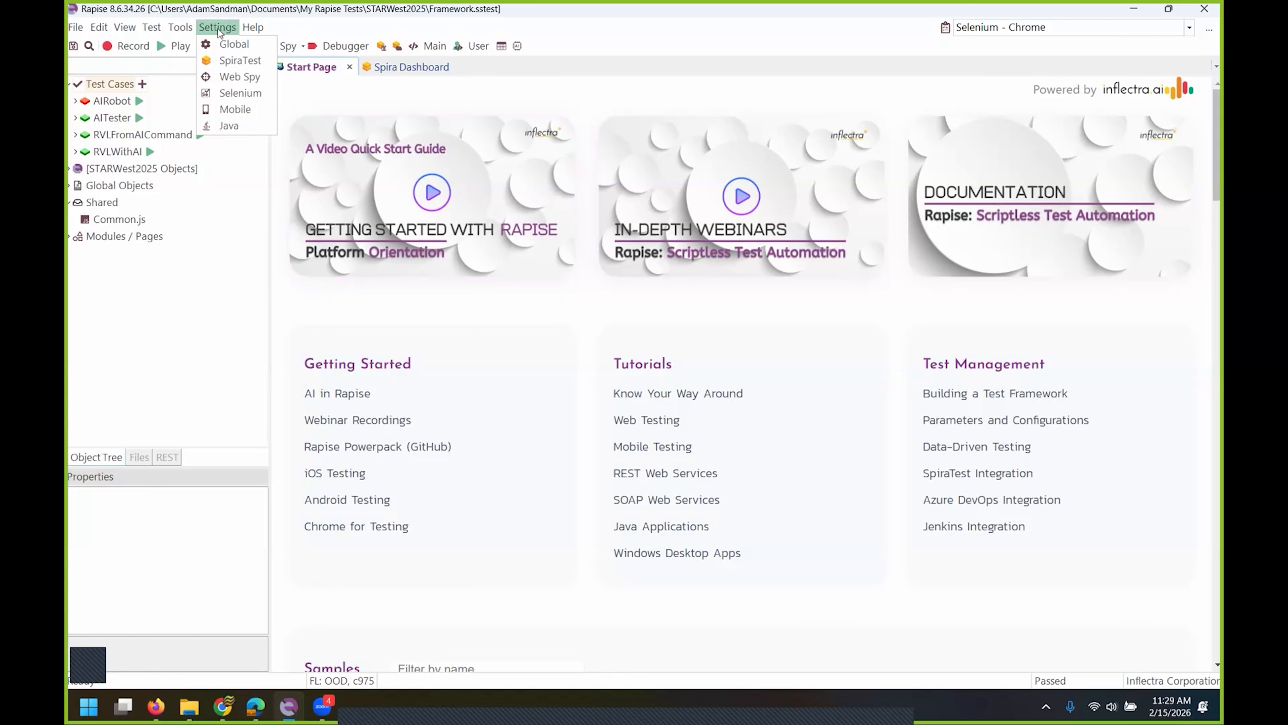
{"action": "left_click", "coordinate": [225, 65]}
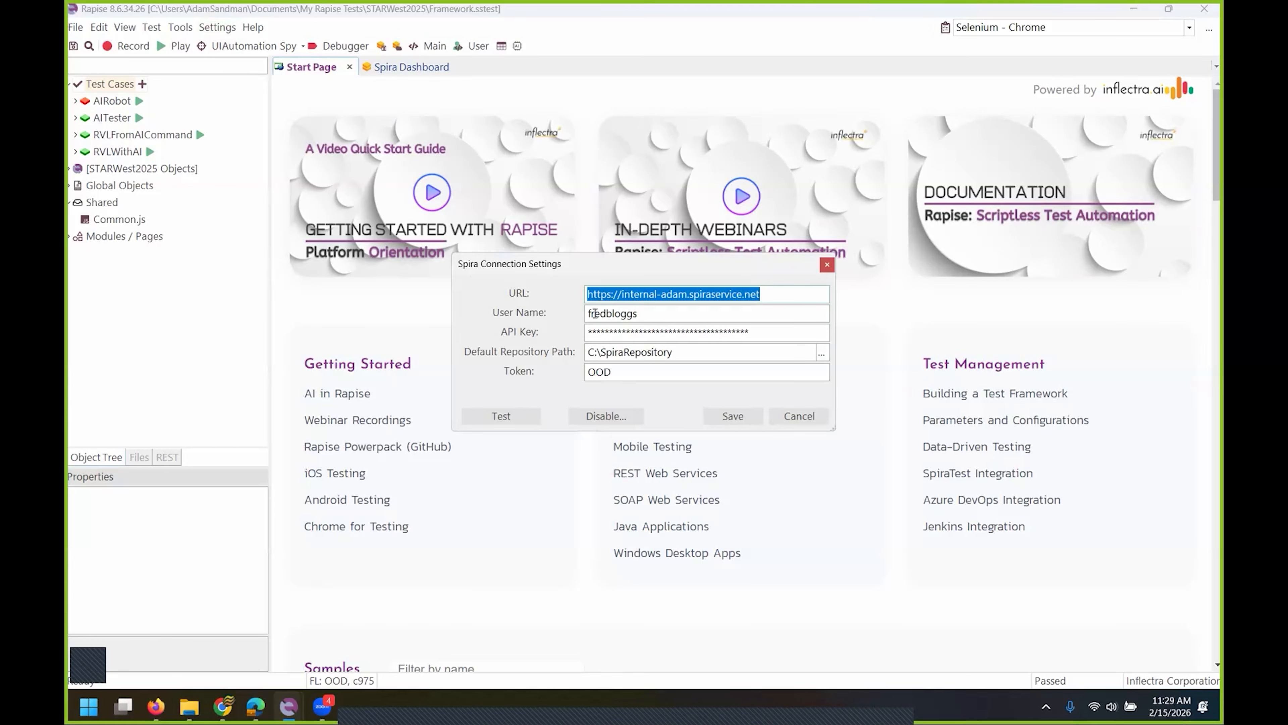
{"action": "left_click", "coordinate": [827, 264]}
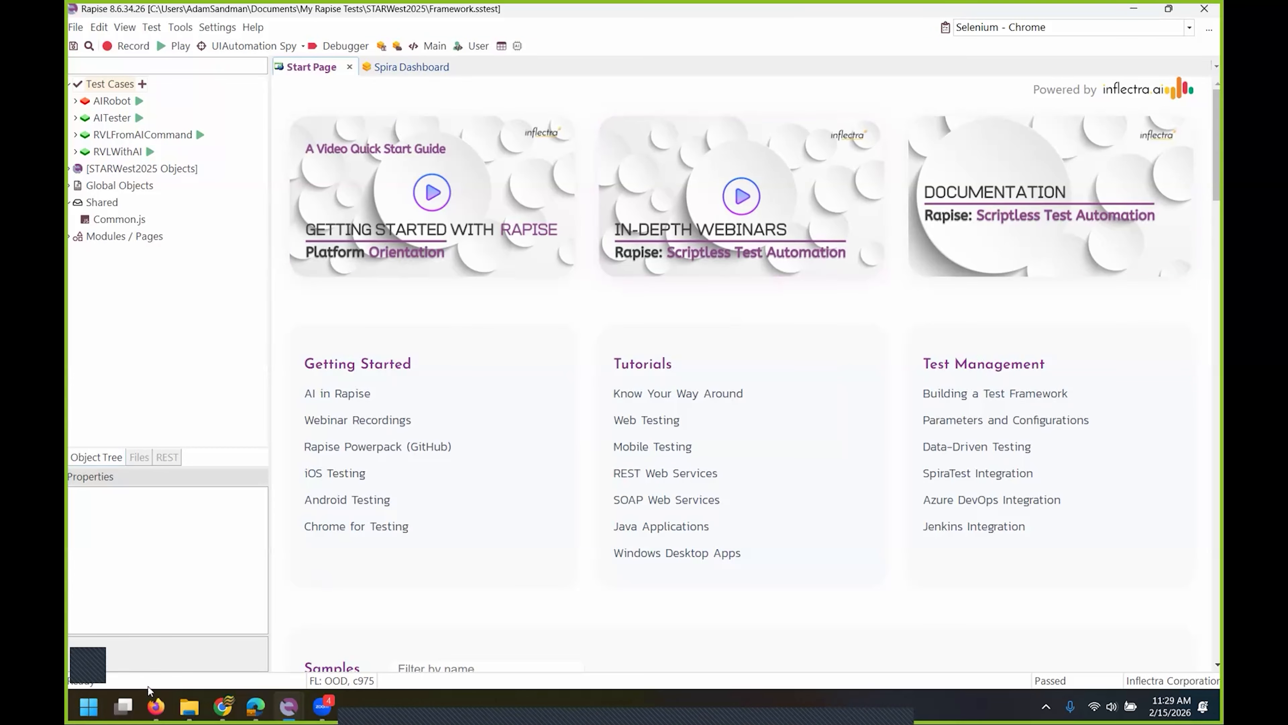
- Switch back to SpiraPlan in Firefox and filter the users available for the new product's membership by the Rapise connection user's first name
{"action": "left_click", "coordinate": [156, 707]}
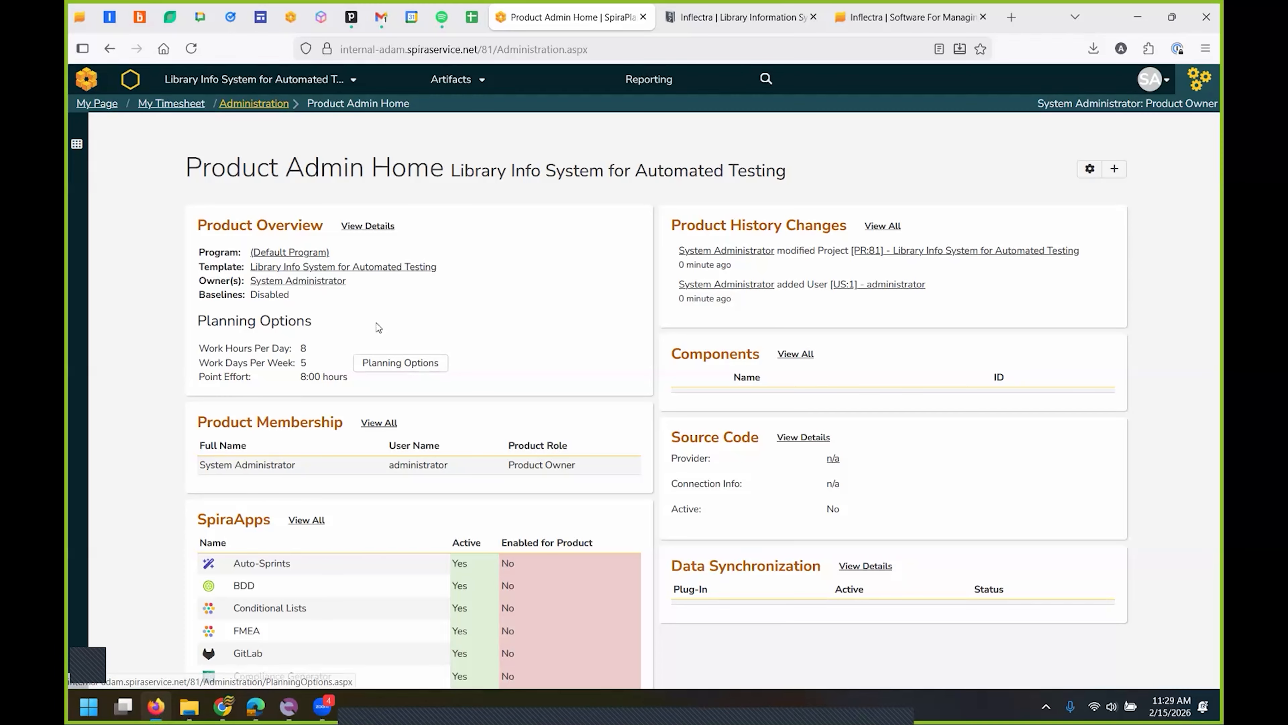
{"action": "left_click", "coordinate": [378, 423]}
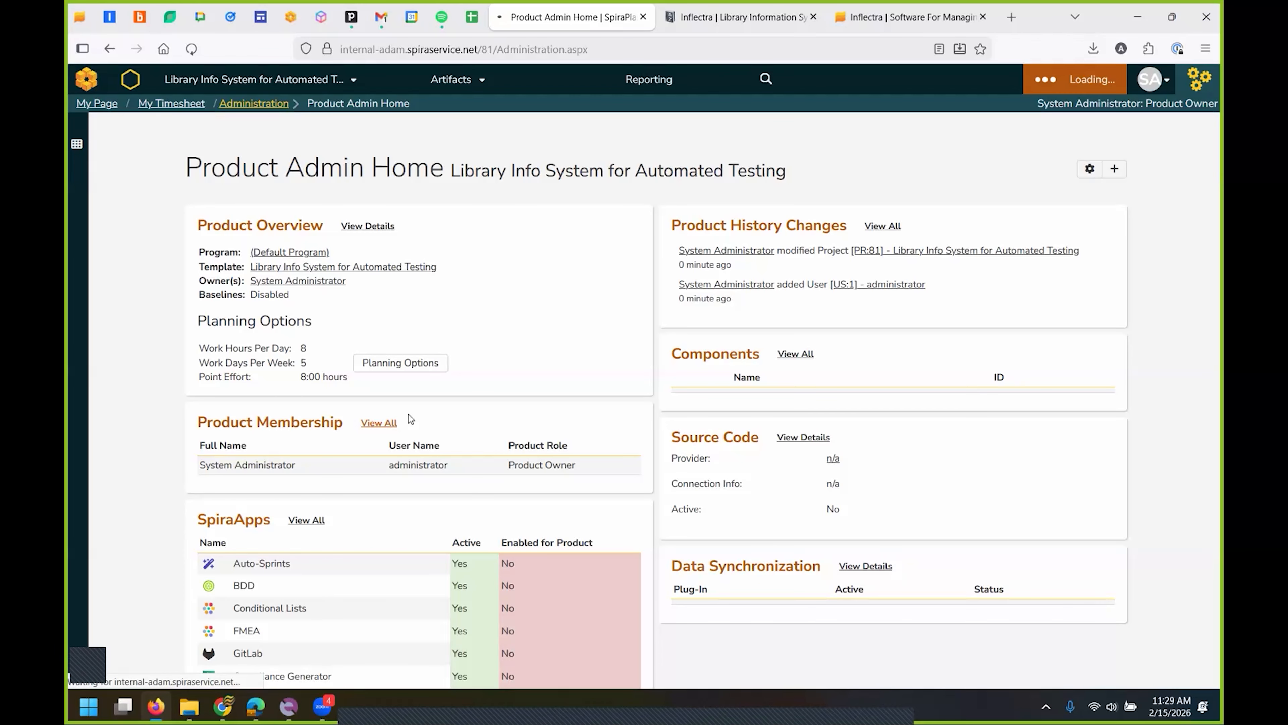
{"action": "left_click", "coordinate": [219, 288]}
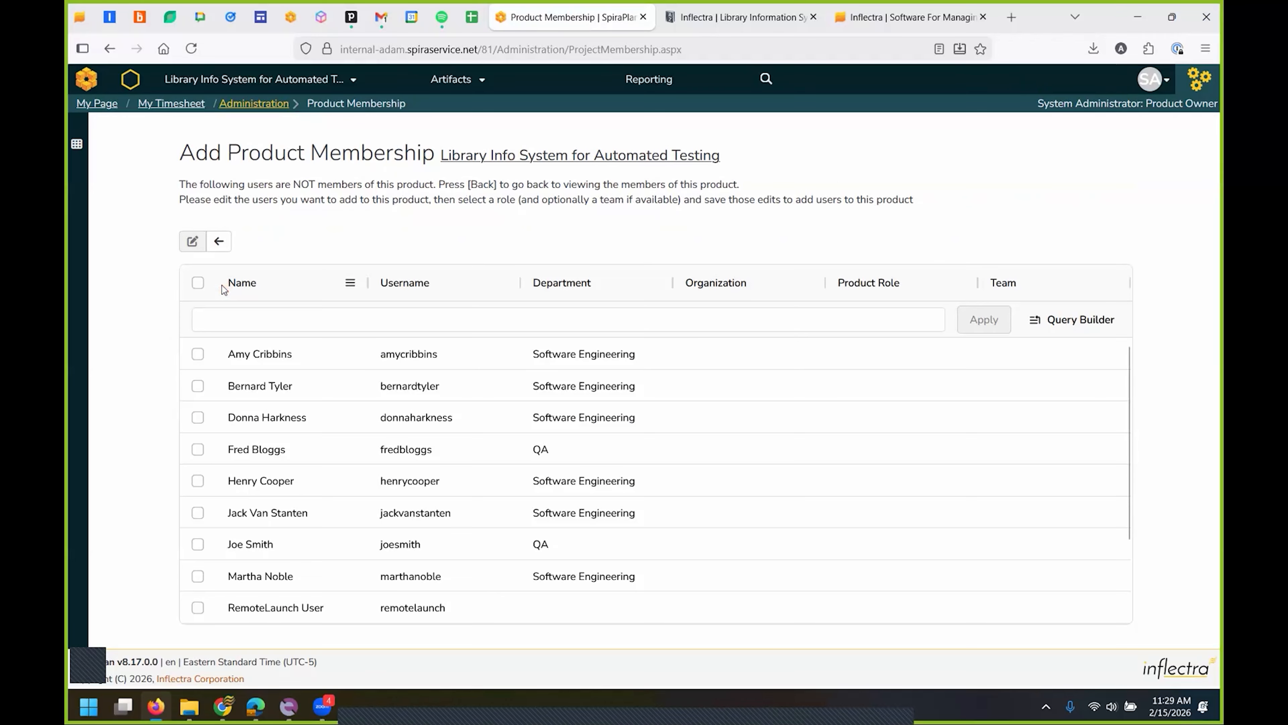
{"action": "left_click", "coordinate": [237, 317]}
{"action": "left_click", "coordinate": [237, 337]}
{"action": "left_click", "coordinate": [237, 342]}
{"action": "type", "text": "fred"}
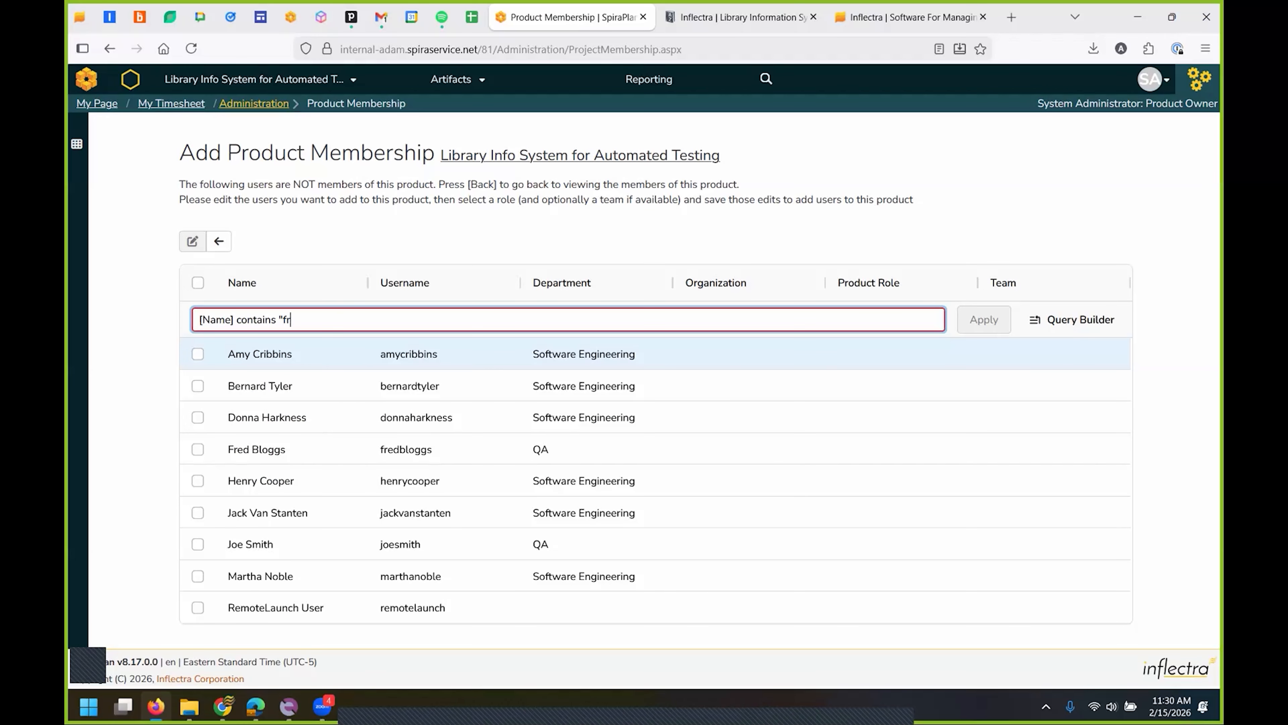
{"action": "key", "text": "Return"}
- Add the filtered user to the product with the Product Owner role and save the membership
{"action": "left_click", "coordinate": [197, 353]}
{"action": "left_click", "coordinate": [193, 241]}
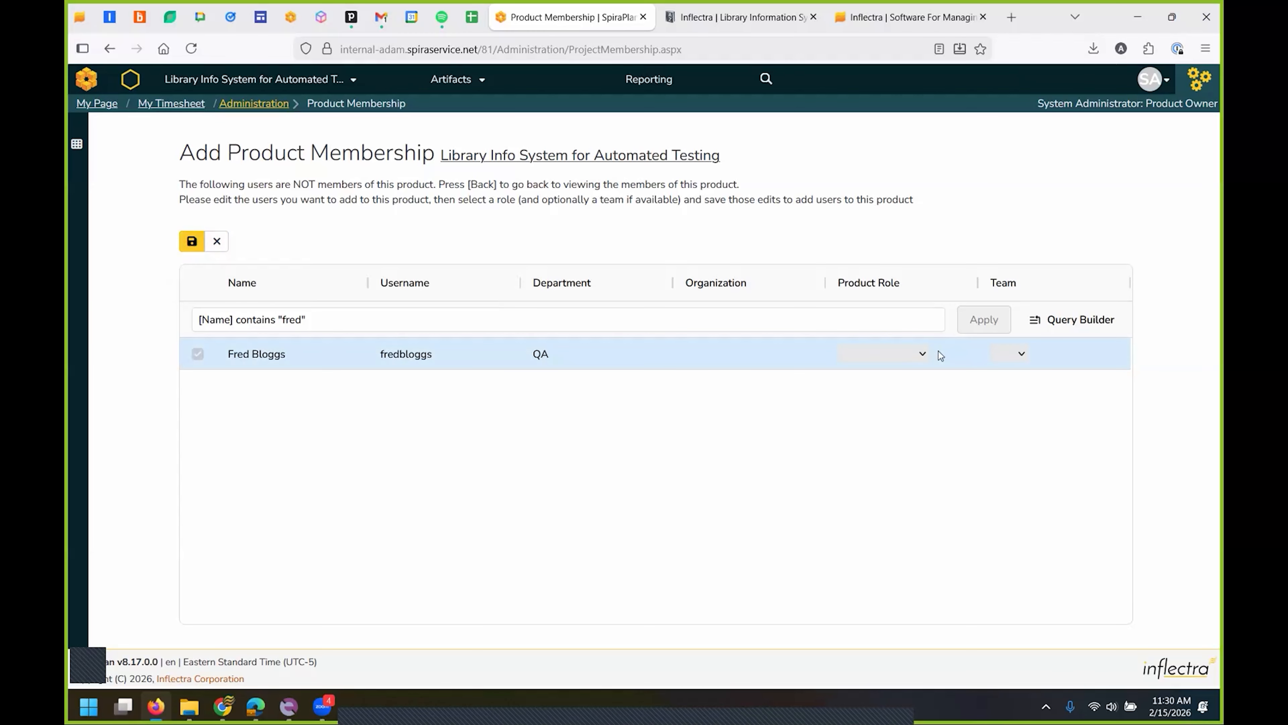
{"action": "left_click", "coordinate": [912, 353]}
{"action": "left_click", "coordinate": [883, 376]}
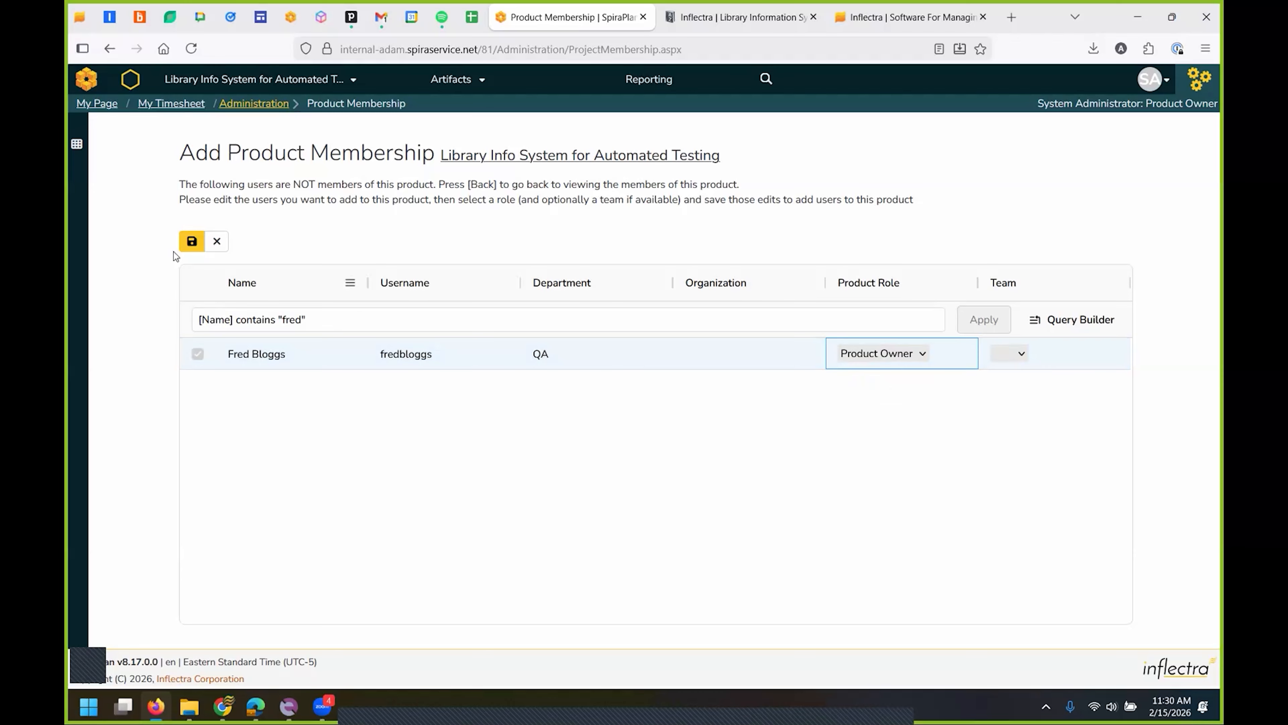
{"action": "left_click", "coordinate": [192, 241]}
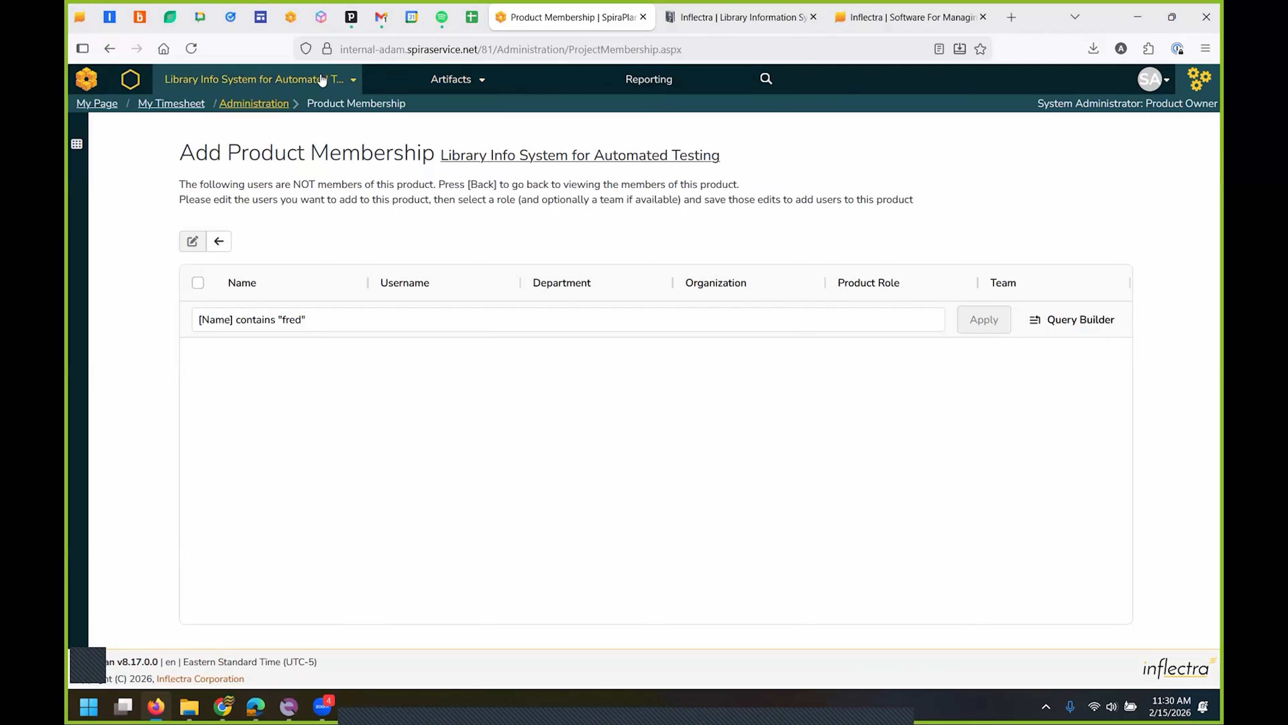
- Add the requirement "The online library management system should let users create, edit and view a list of books" to the new product
{"action": "left_click", "coordinate": [451, 79]}
{"action": "left_click", "coordinate": [136, 82]}
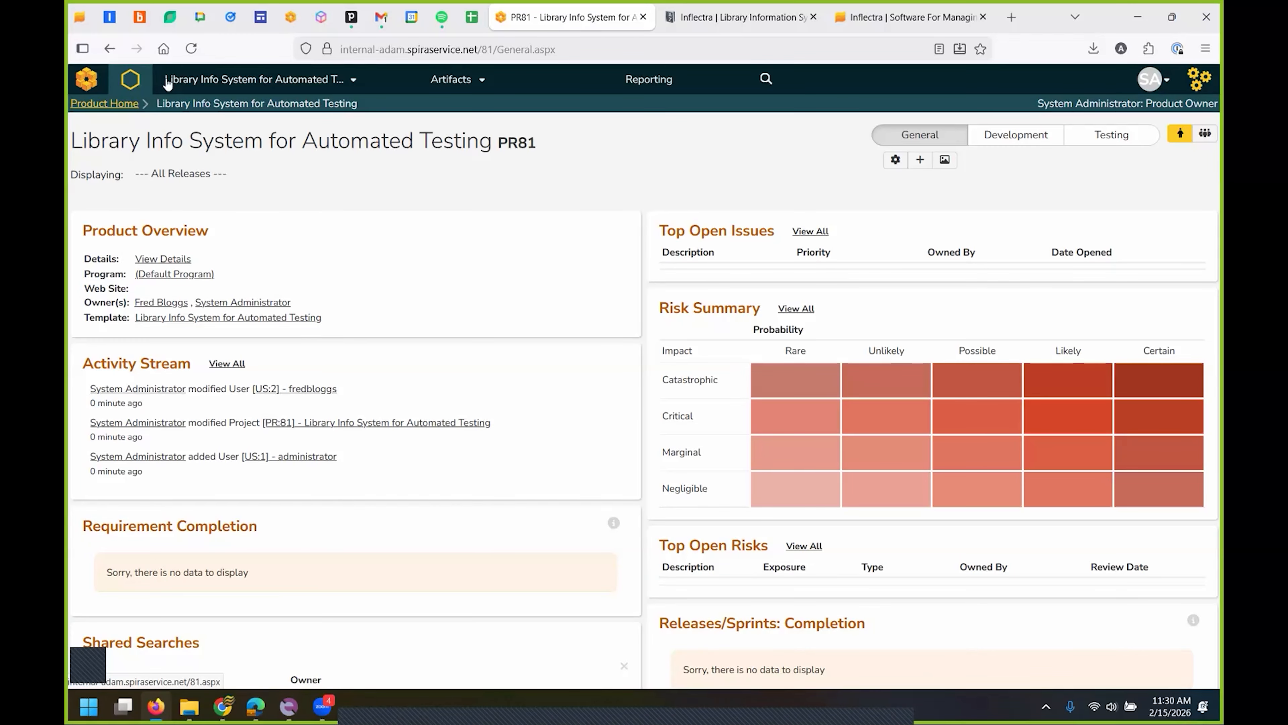
{"action": "left_click", "coordinate": [480, 78]}
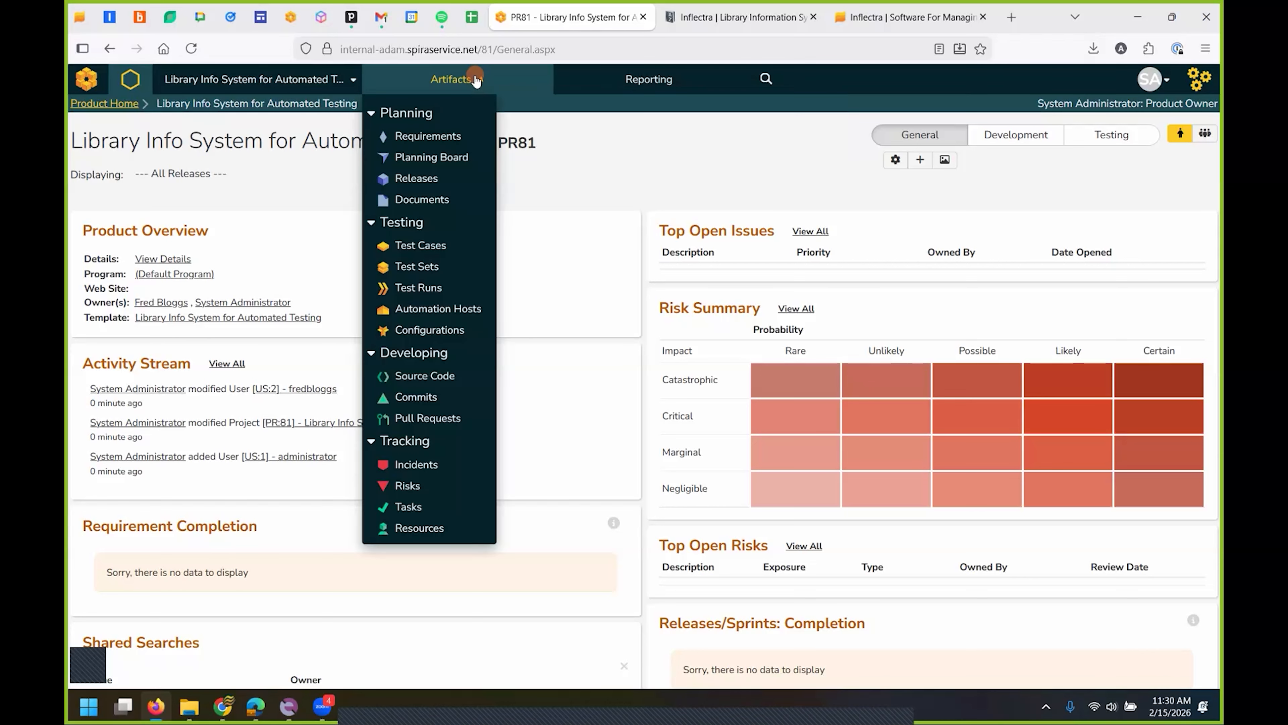
{"action": "left_click", "coordinate": [427, 136]}
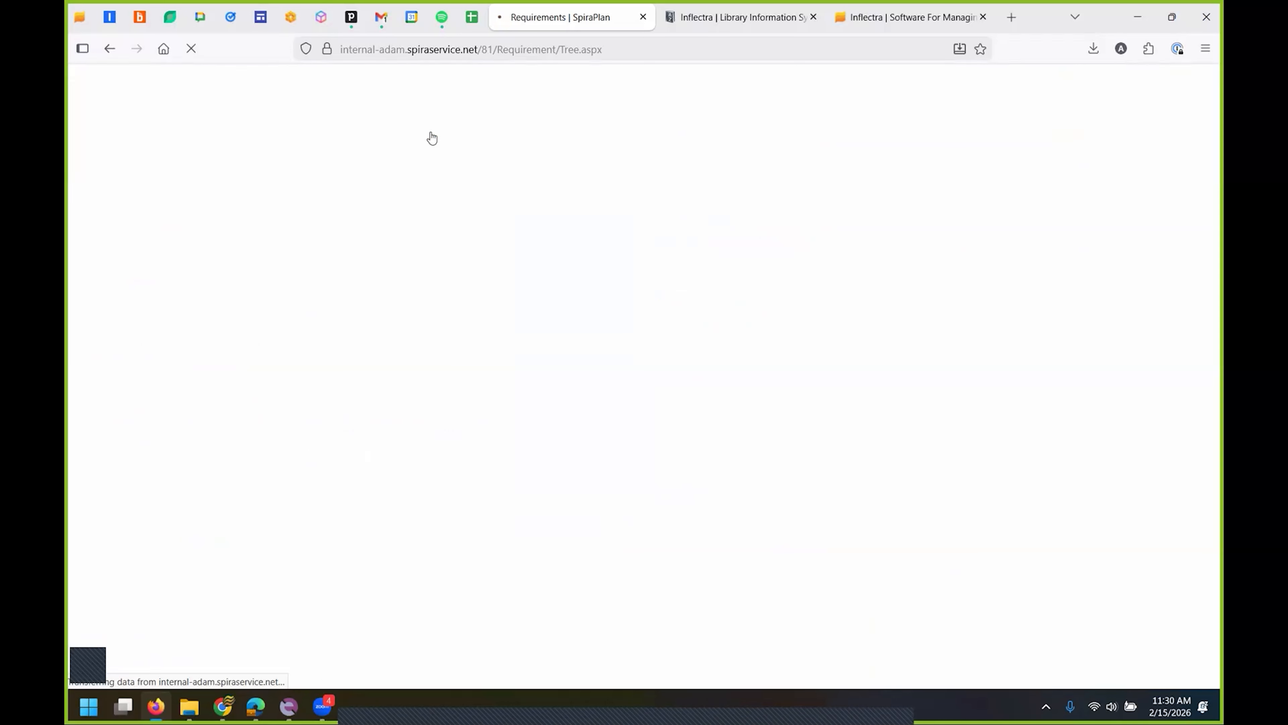
{"action": "left_click", "coordinate": [252, 129]}
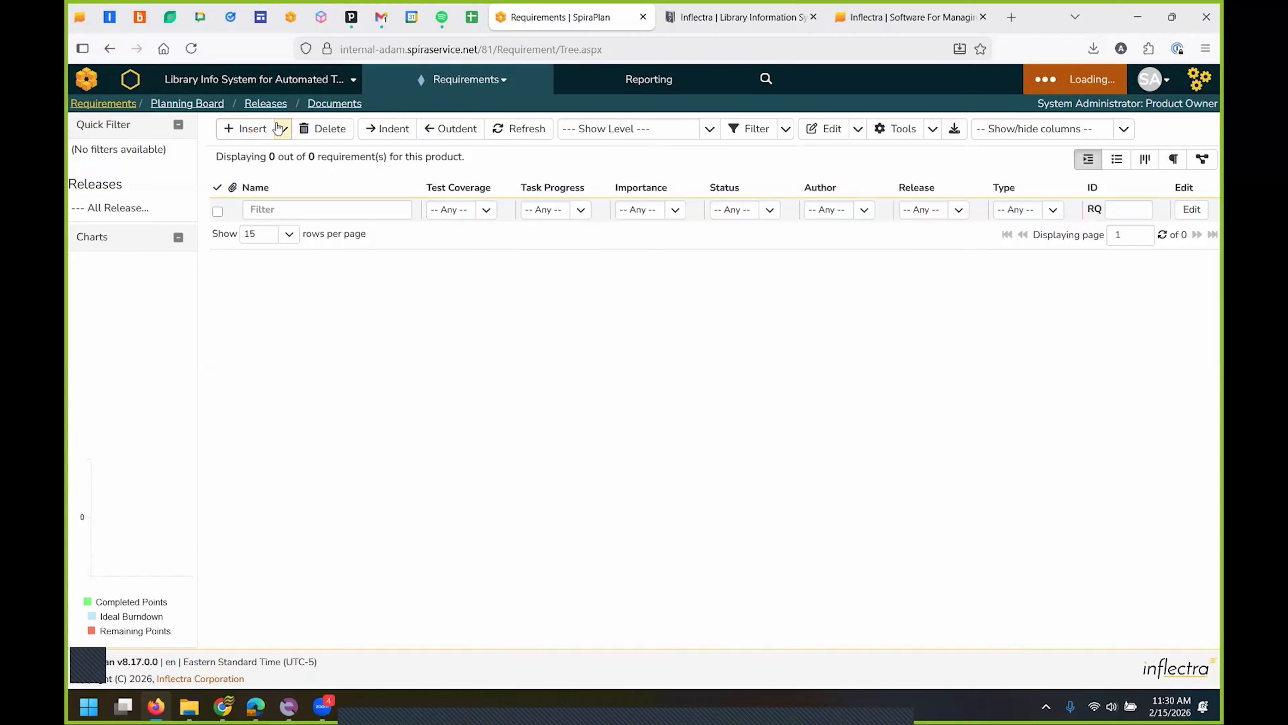
{"action": "type", "text": "The "}
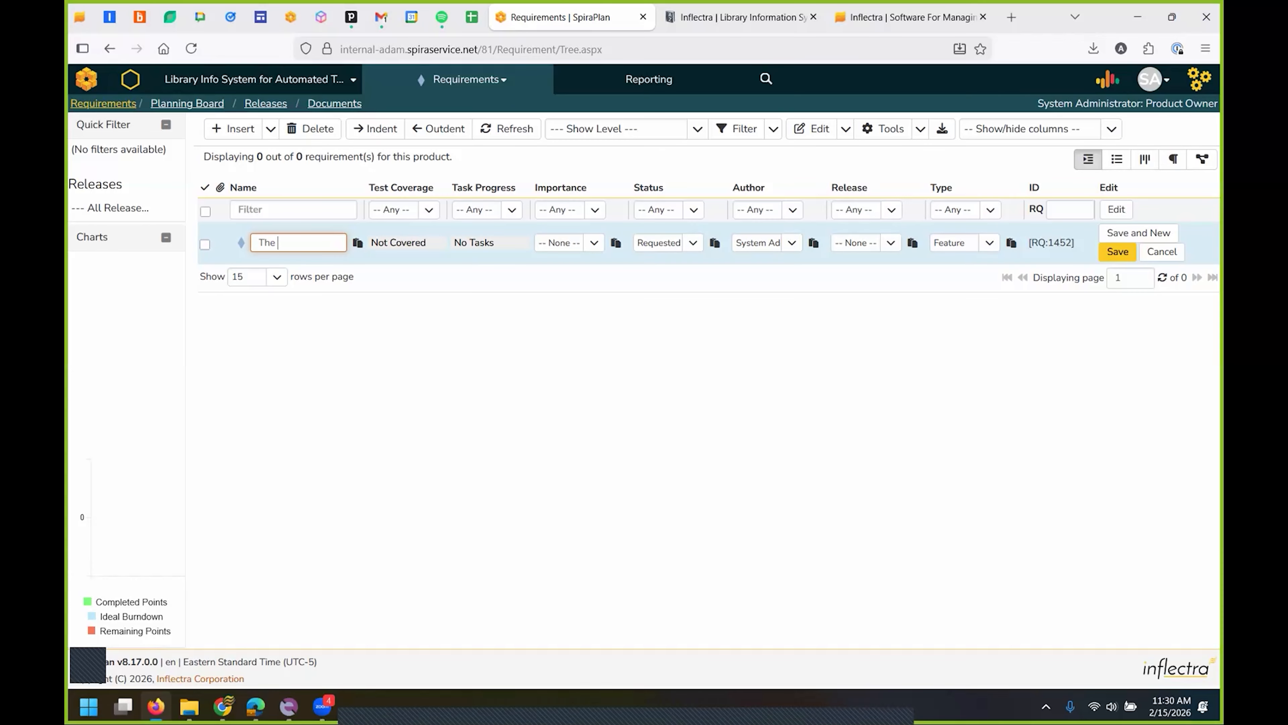
{"action": "type", "text": "online library management system should let users create, edit and view a list of books"}
{"action": "key", "text": "Return"}
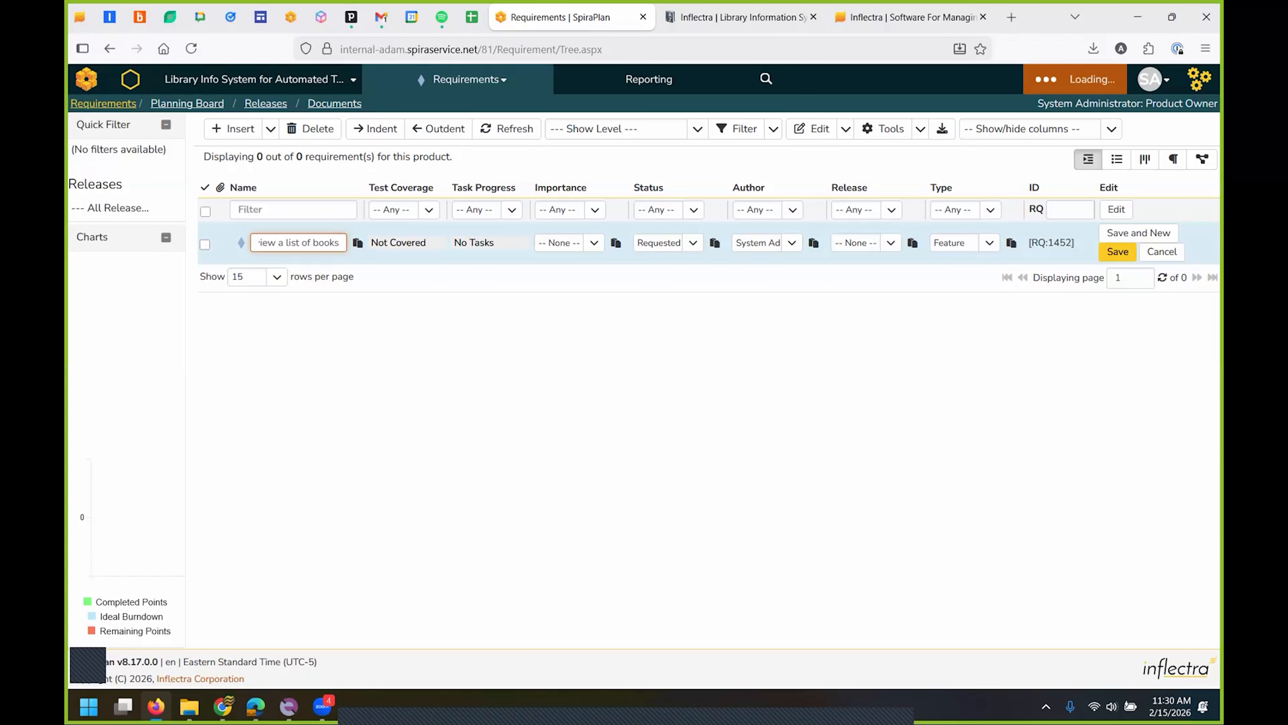
- Add a second requirement, "The online library management system should let users create, edt and view the list of authors"
{"action": "left_click", "coordinate": [231, 128]}
{"action": "type", "text": "The on"}
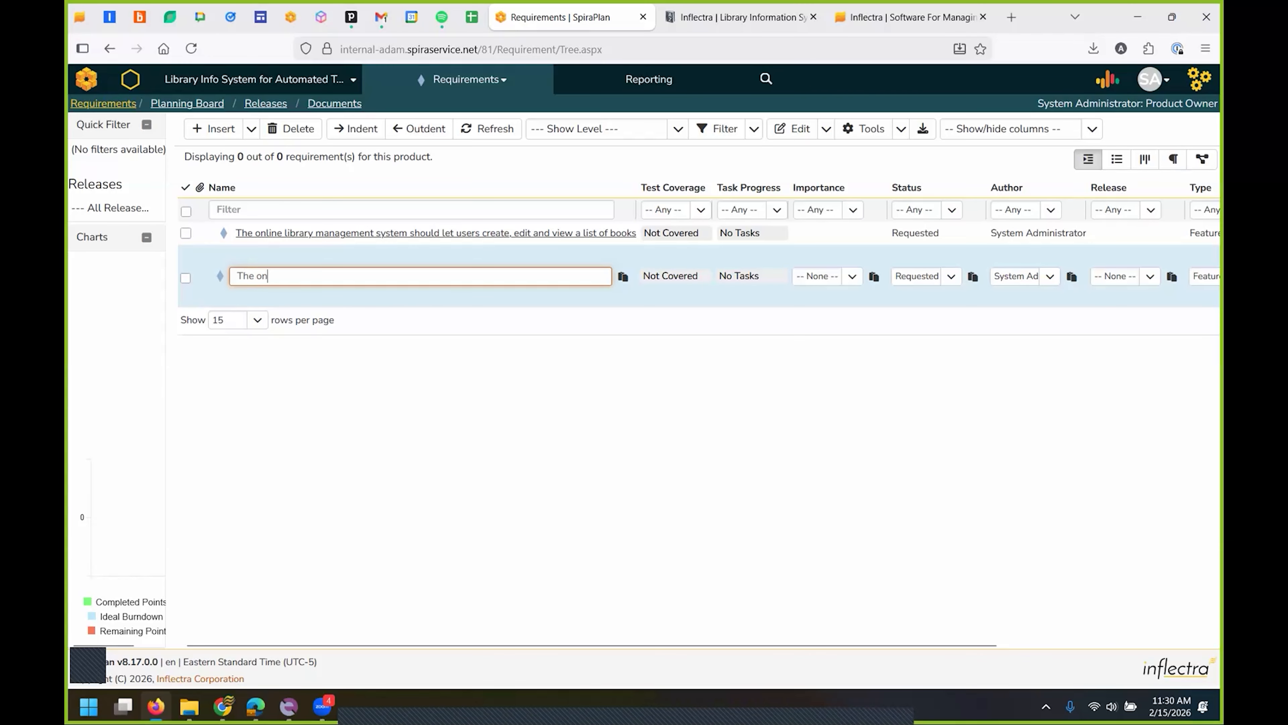
{"action": "type", "text": "line library manag"}
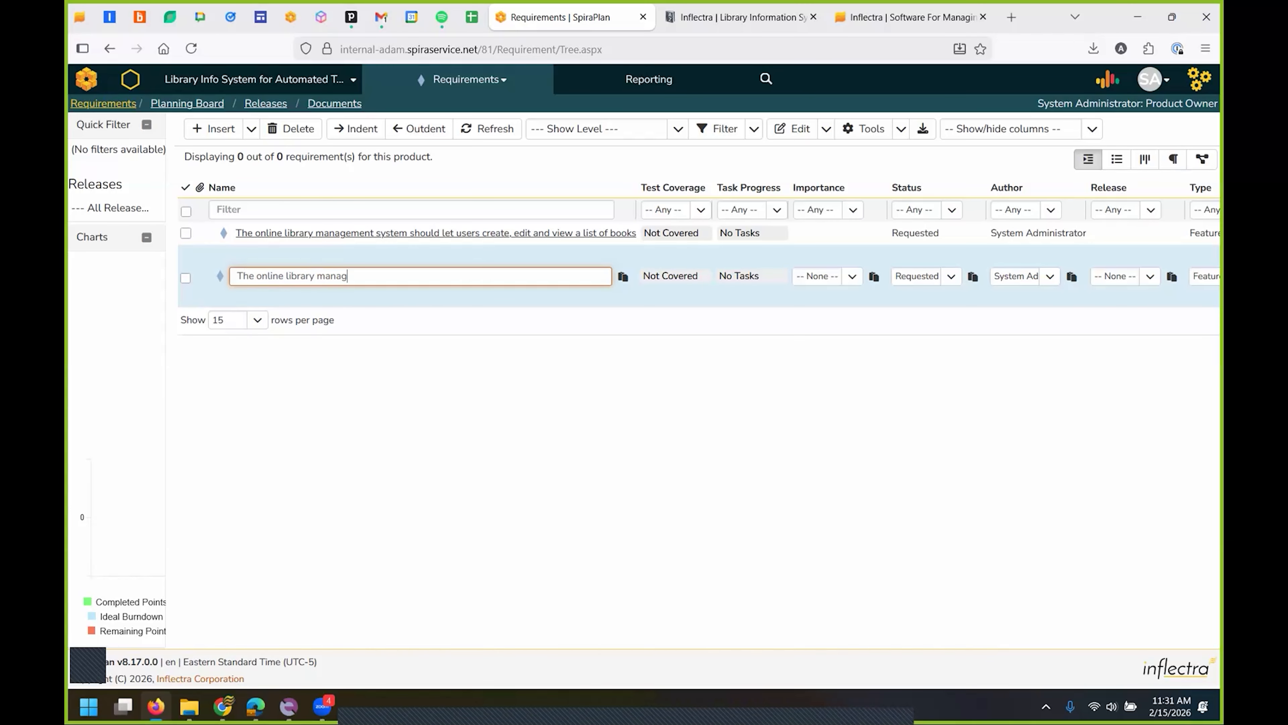
{"action": "type", "text": "ement system should let users create, ed"}
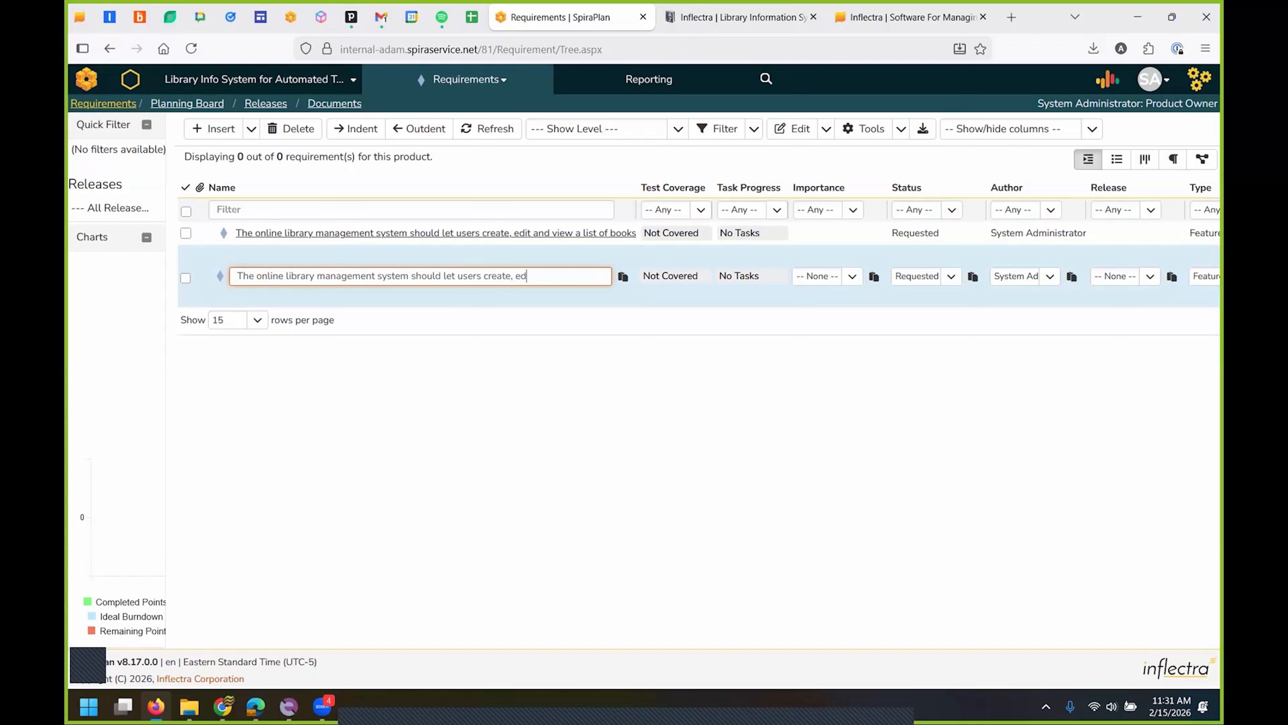
{"action": "type", "text": "t and view the list of au"}
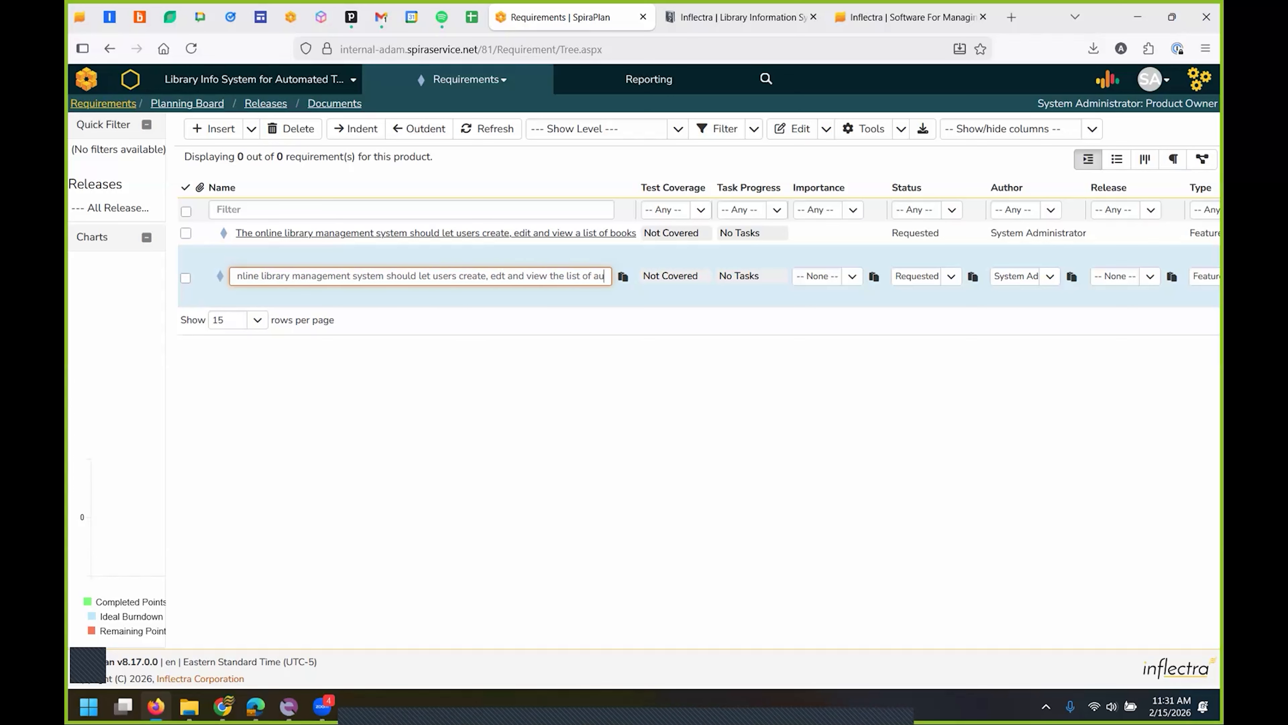
{"action": "type", "text": "thors"}
{"action": "key", "text": "Return"}
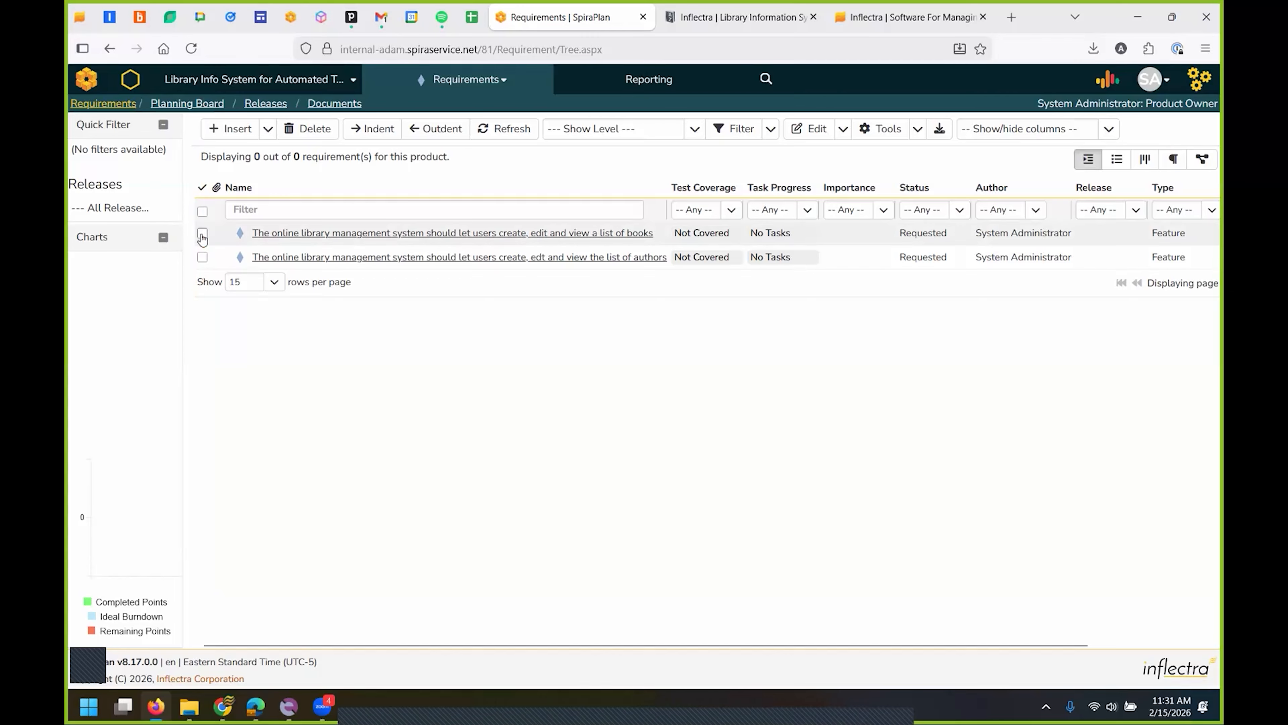
- Generate child requirements for both library requirements with Inflectra.ai, and close the assistant
{"action": "left_click", "coordinate": [202, 211]}
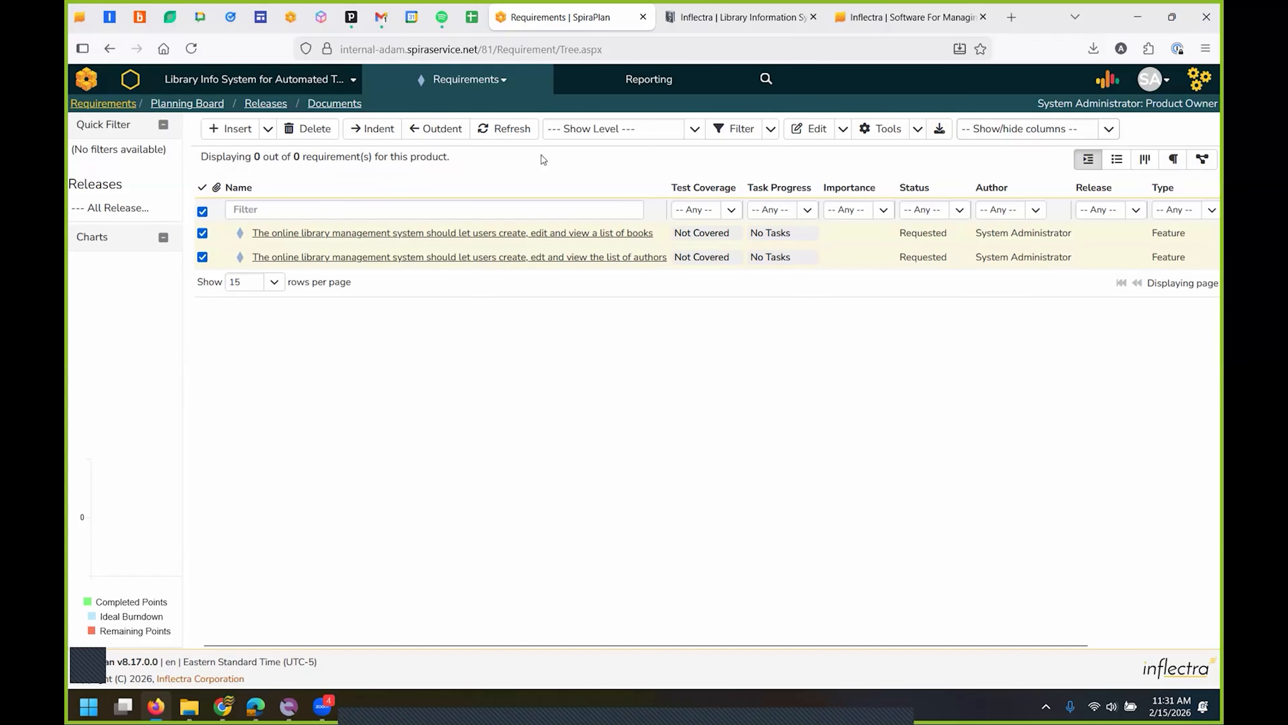
{"action": "left_click", "coordinate": [1117, 84]}
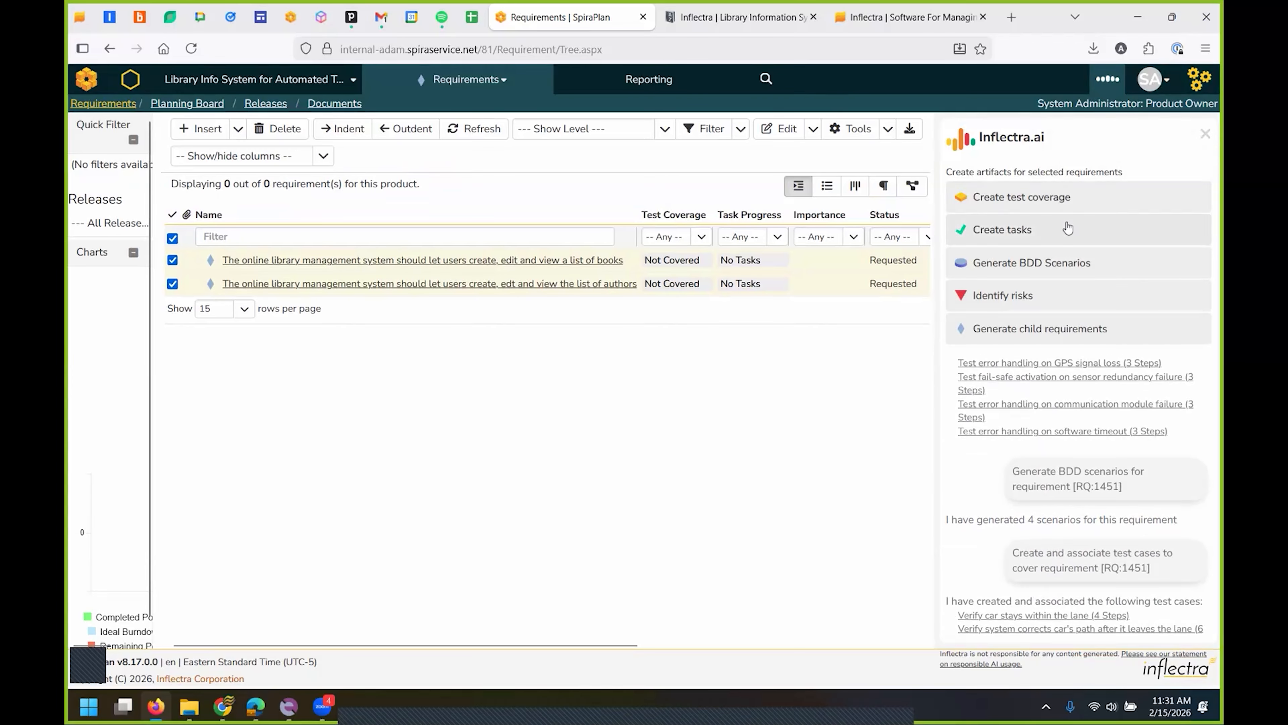
{"action": "left_click", "coordinate": [1063, 330]}
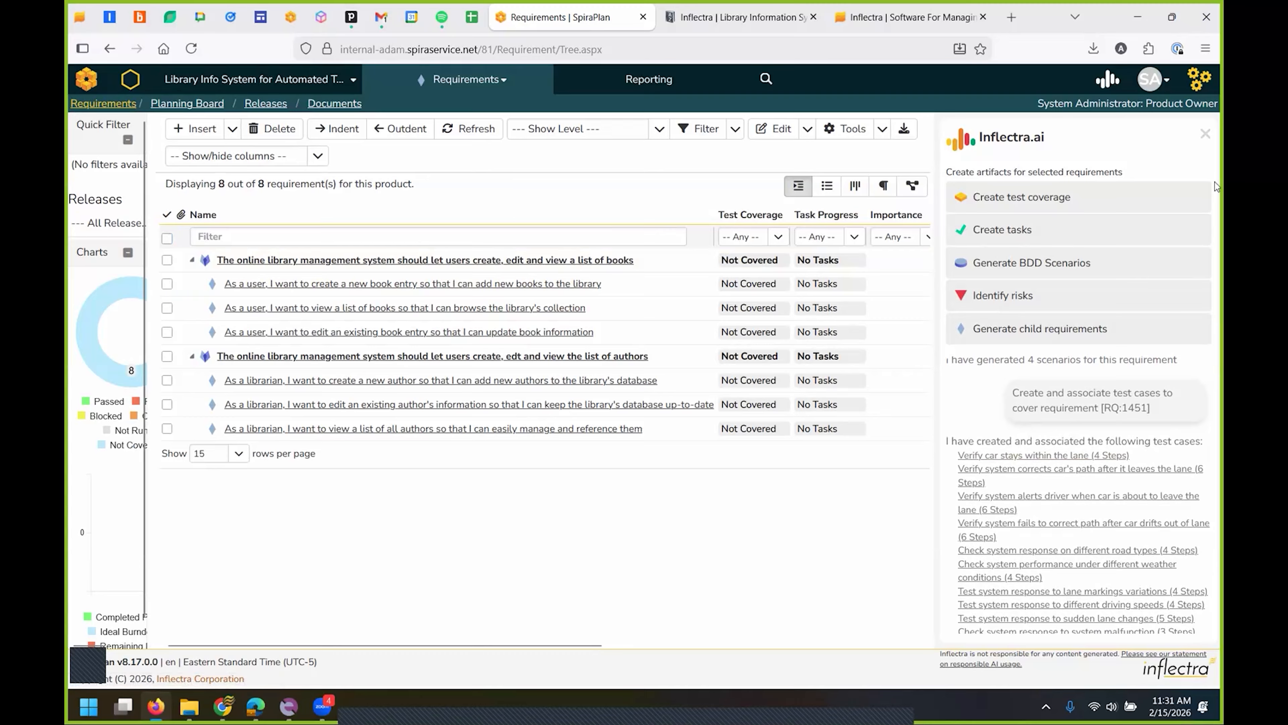
{"action": "left_click", "coordinate": [1205, 134]}
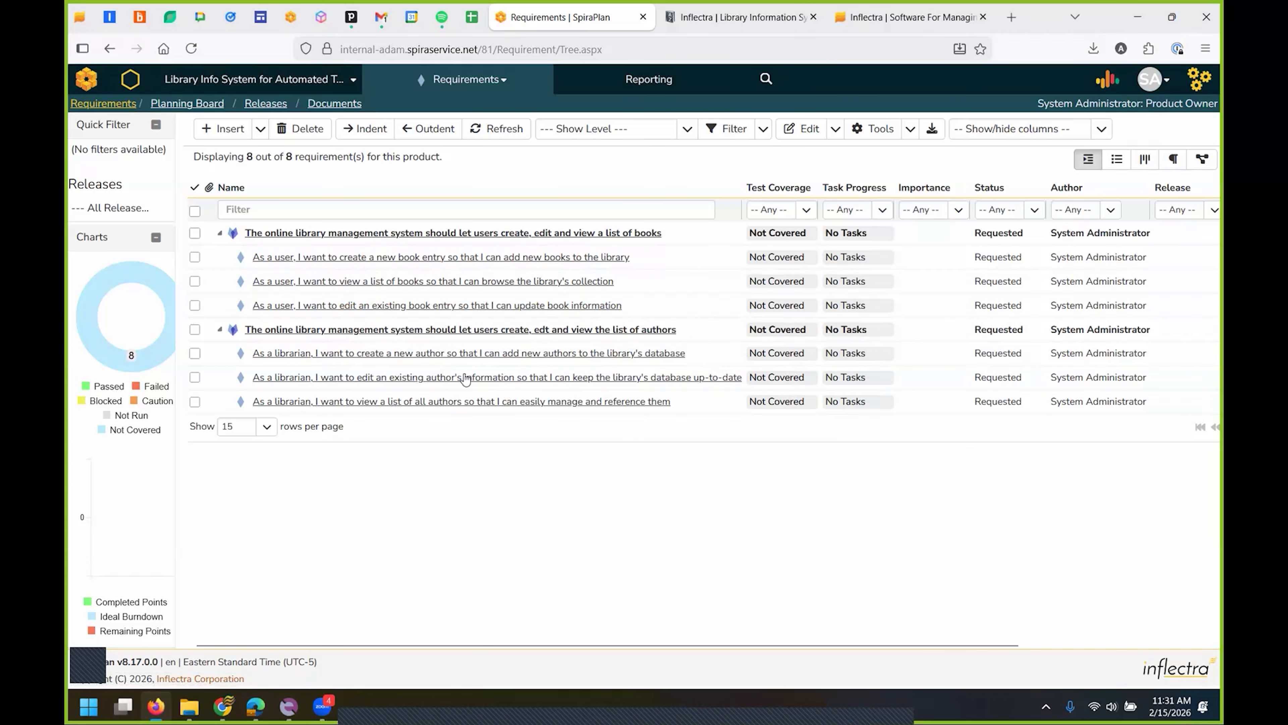
- Narrow the Name column of the requirements list so that the ID column fits in view
{"action": "mouse_move", "coordinate": [462, 310]}
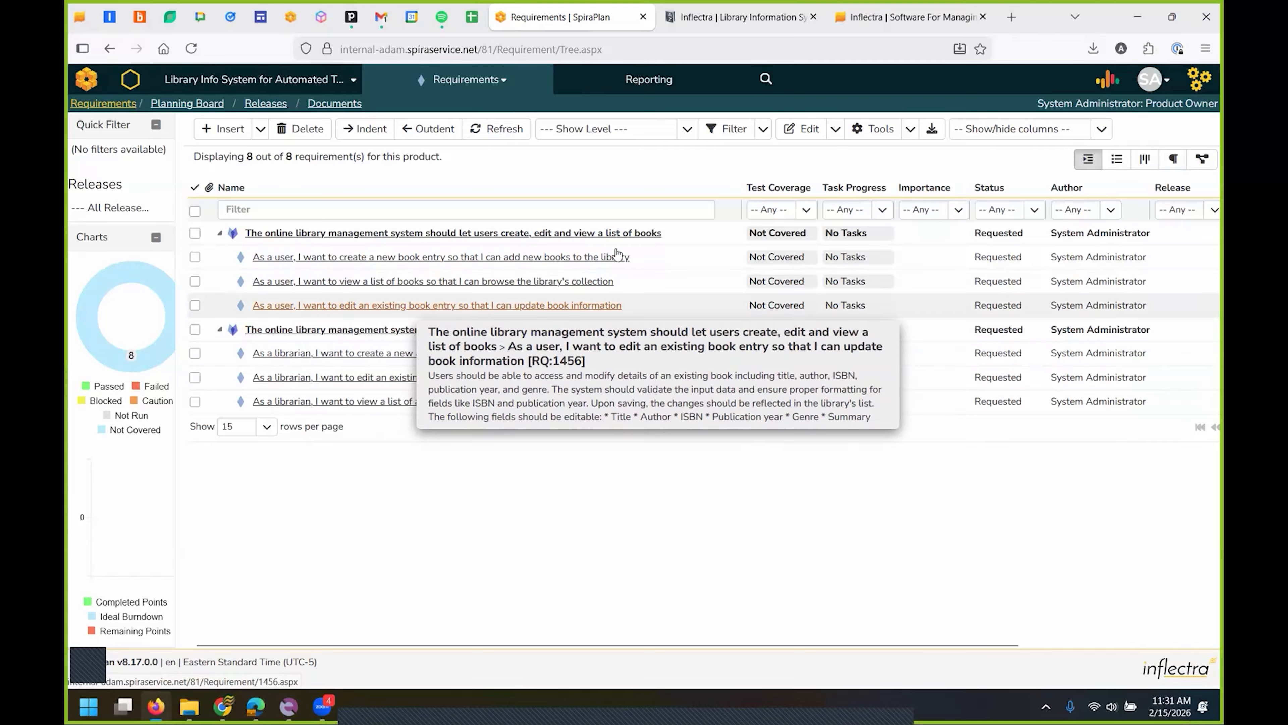
{"action": "left_click_drag", "start_coordinate": [733, 206], "coordinate": [583, 208]}
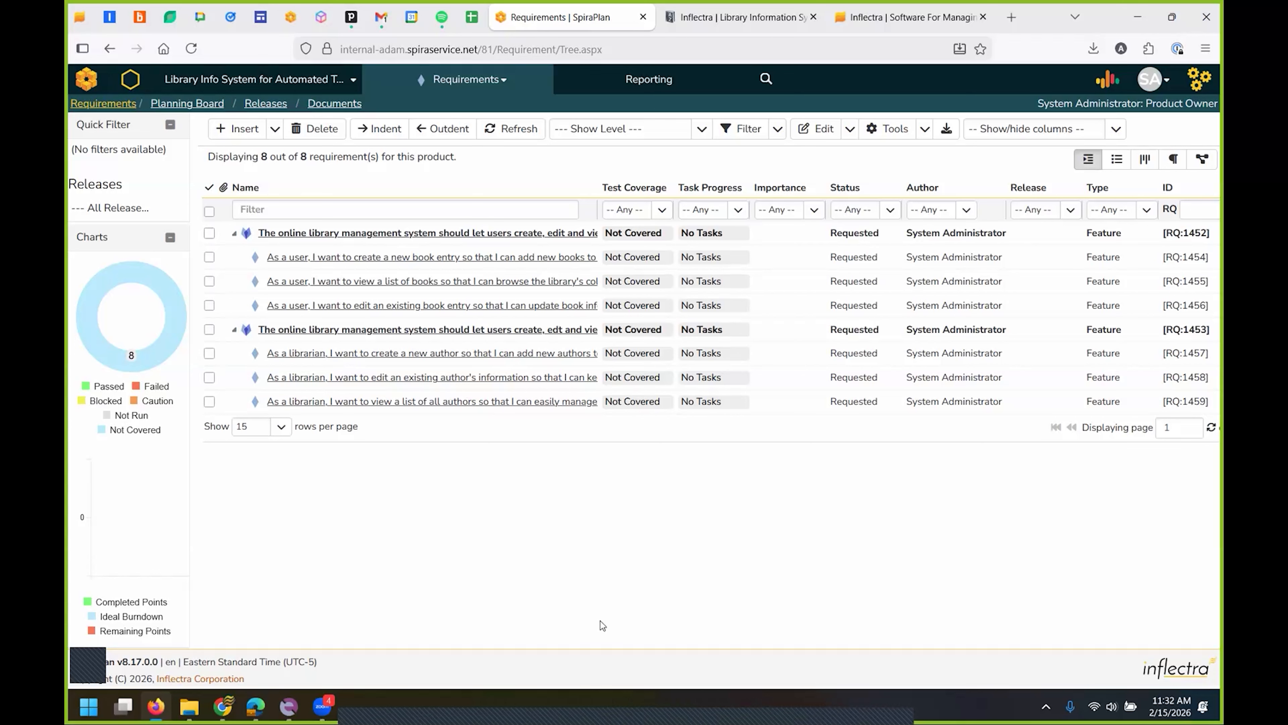
{"action": "left_click", "coordinate": [209, 257]}
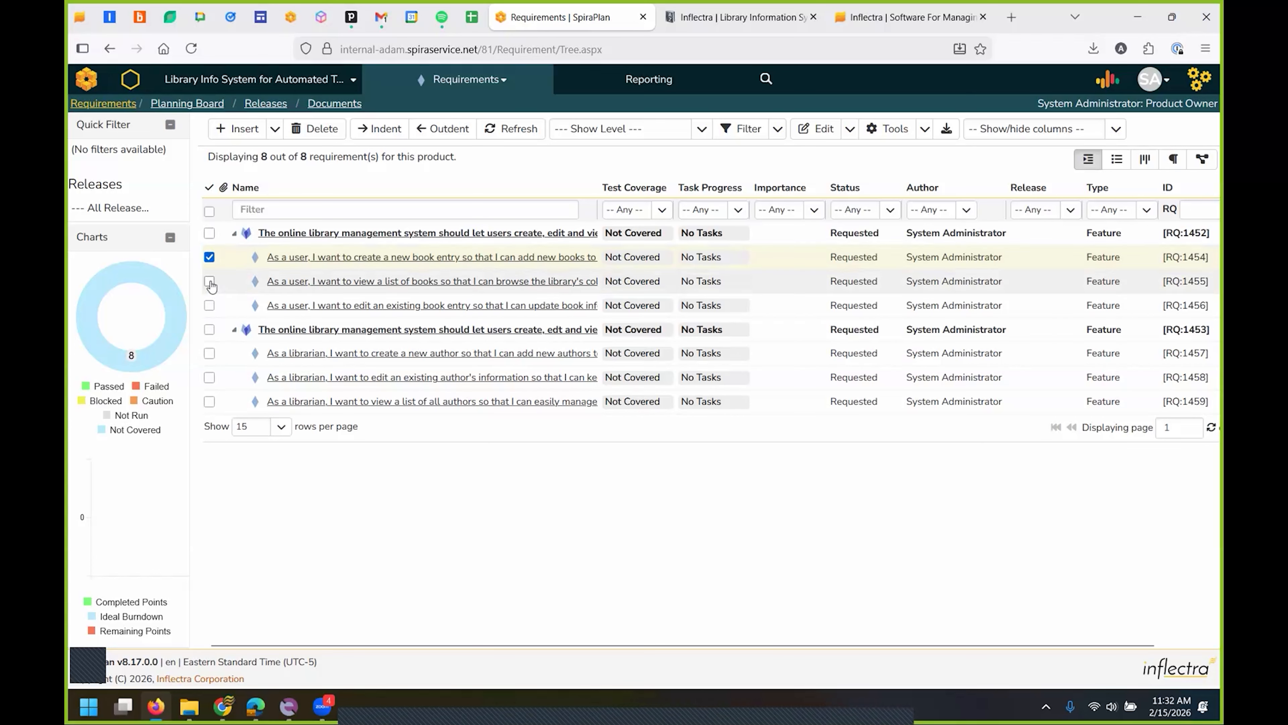
{"action": "left_click", "coordinate": [209, 281]}
{"action": "left_click", "coordinate": [209, 304]}
{"action": "left_click", "coordinate": [1107, 78]}
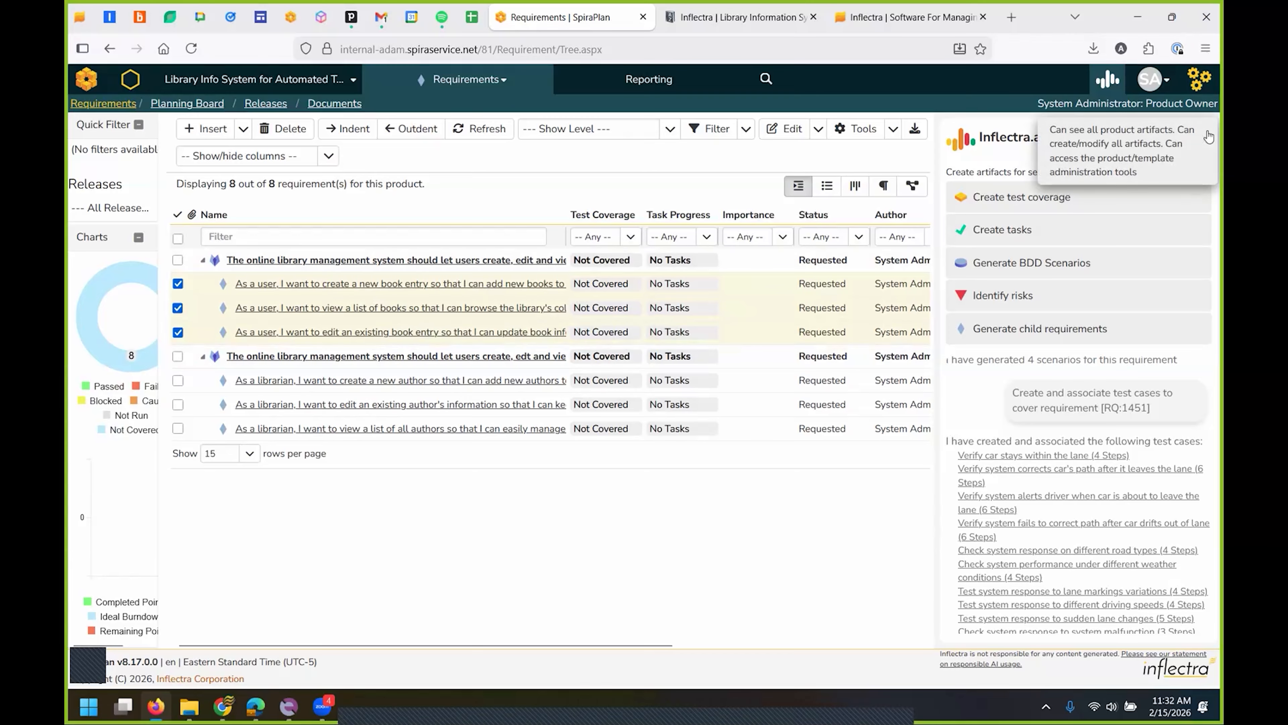
{"action": "left_click", "coordinate": [1205, 134]}
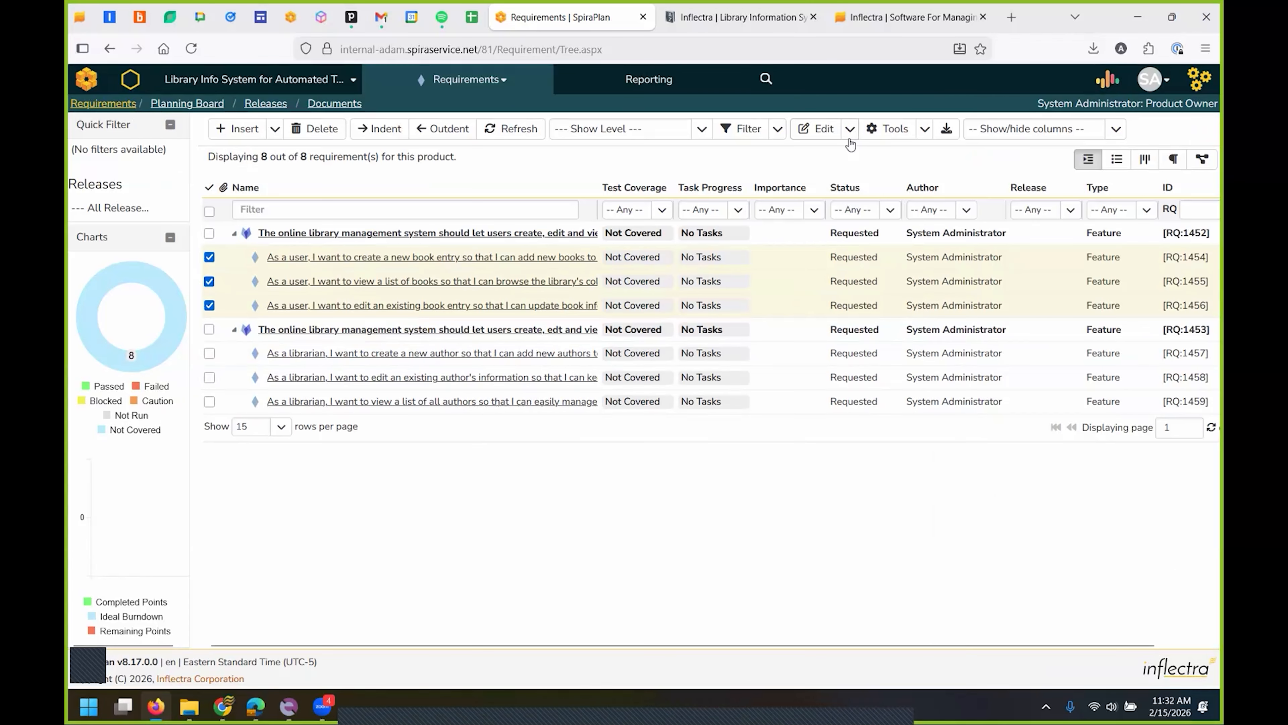
{"action": "left_click", "coordinate": [209, 257]}
{"action": "left_click", "coordinate": [209, 304]}
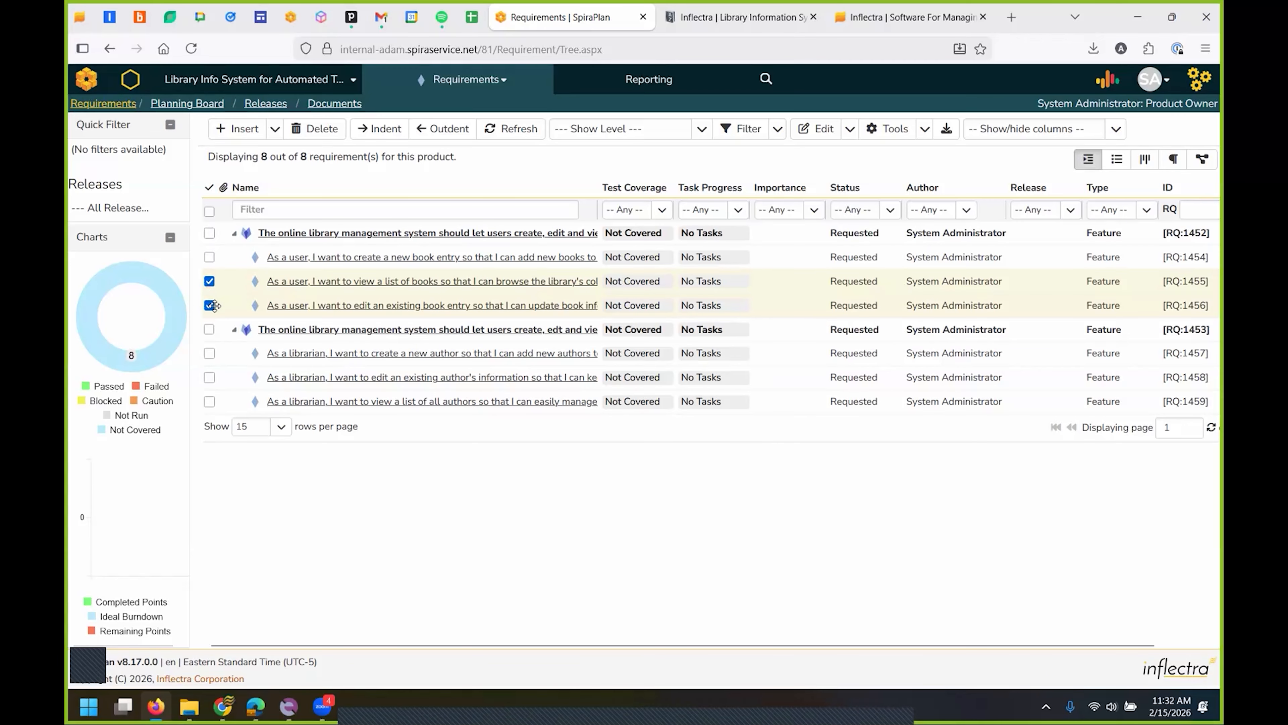
{"action": "left_click", "coordinate": [209, 281]}
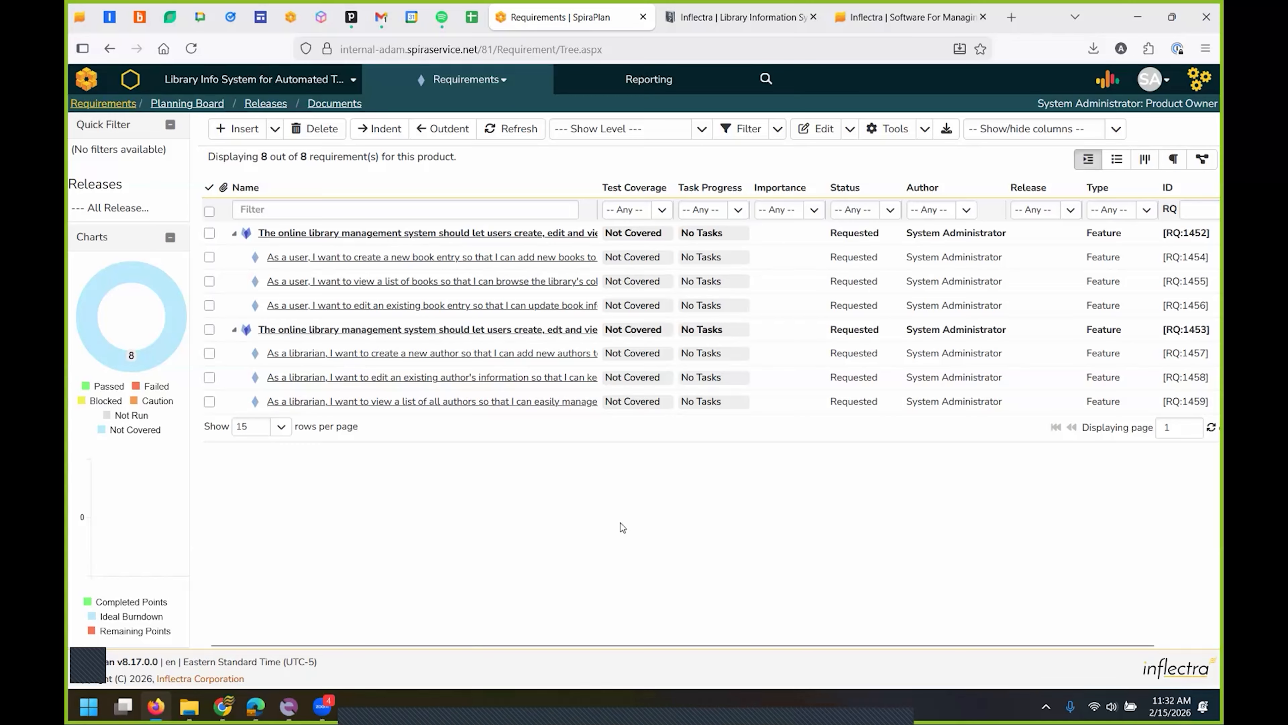
- Switch to Rapise, test the connection in the Spira connection settings and save them
{"action": "left_click", "coordinate": [288, 707]}
{"action": "left_click", "coordinate": [182, 29]}
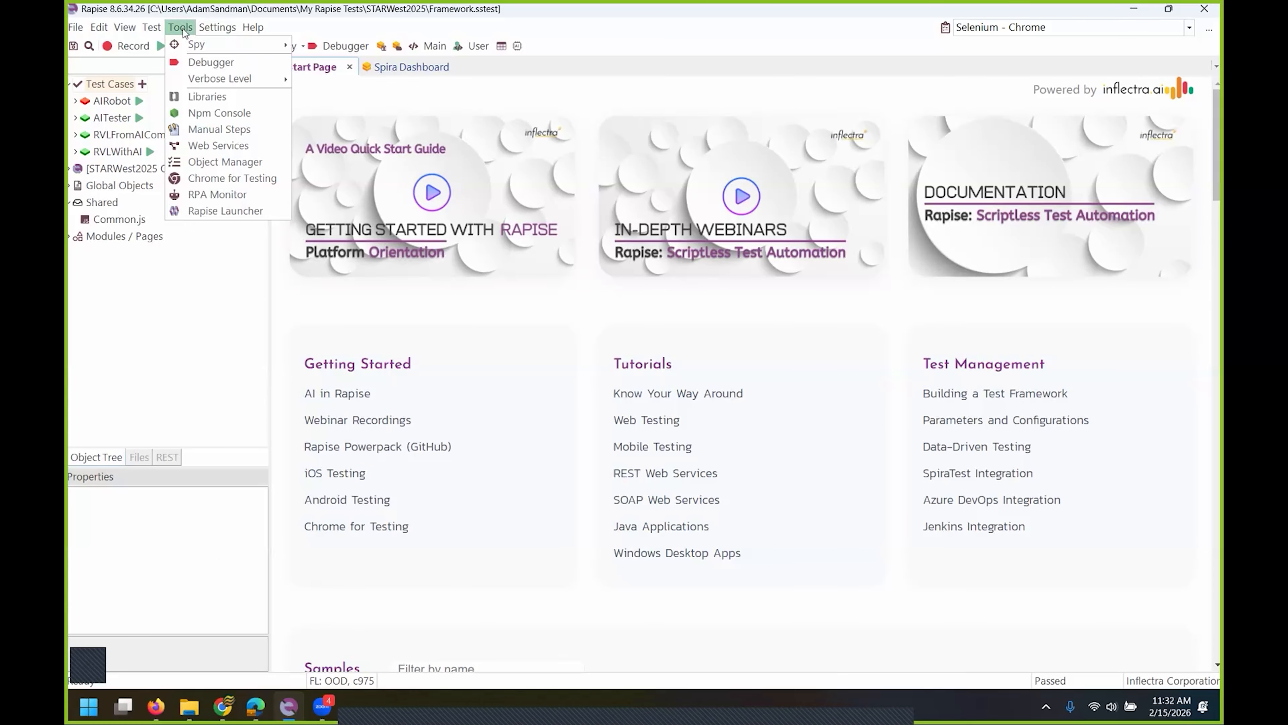
{"action": "left_click", "coordinate": [228, 46]}
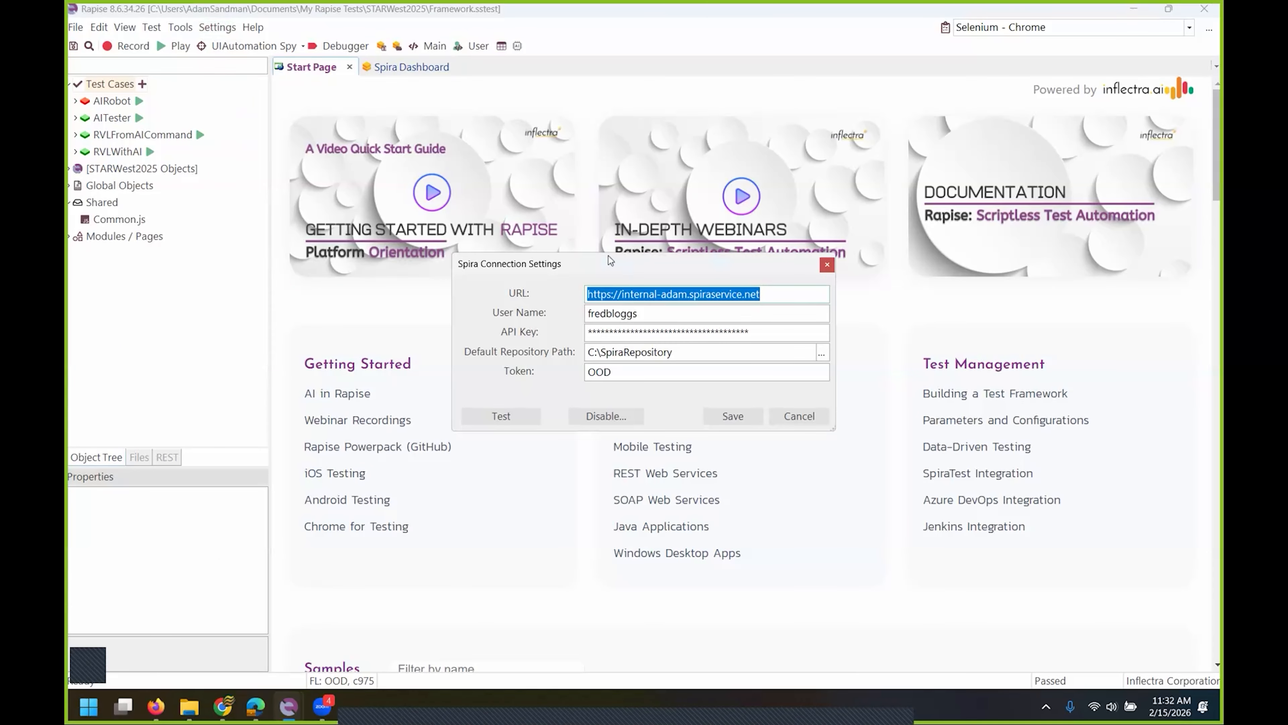
{"action": "left_click", "coordinate": [532, 416]}
{"action": "left_click", "coordinate": [691, 401]}
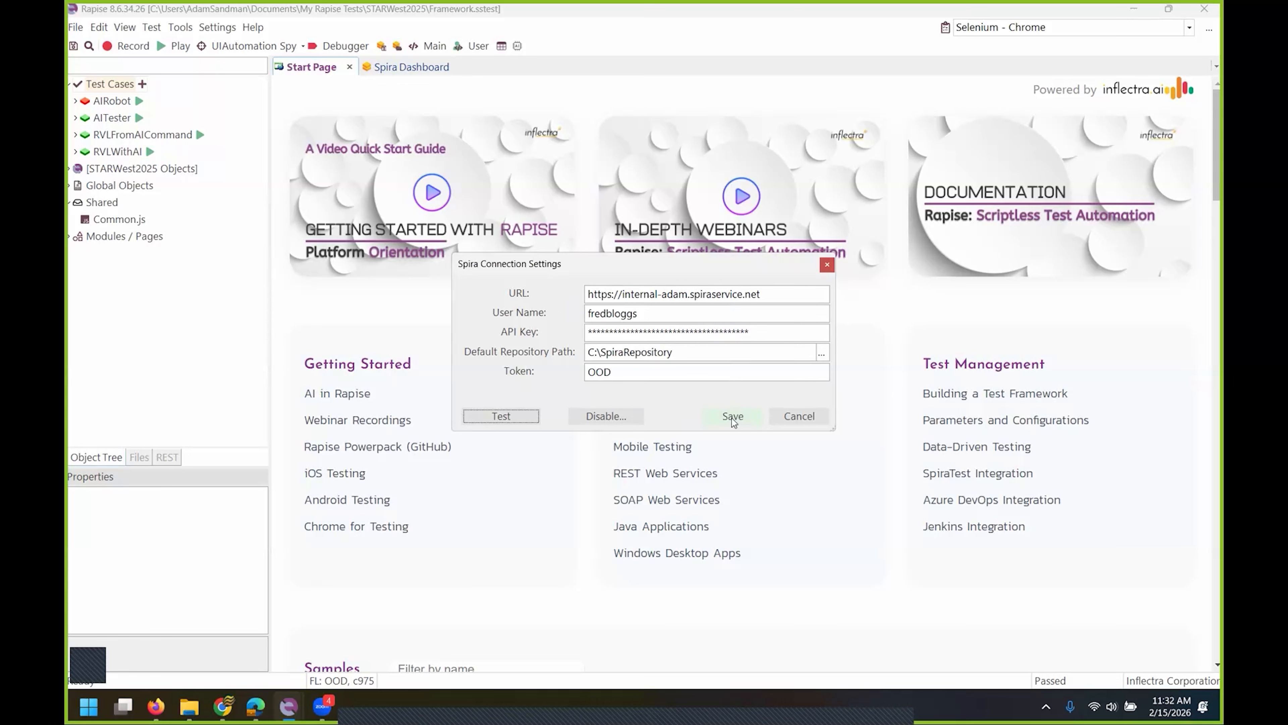
{"action": "left_click", "coordinate": [732, 417]}
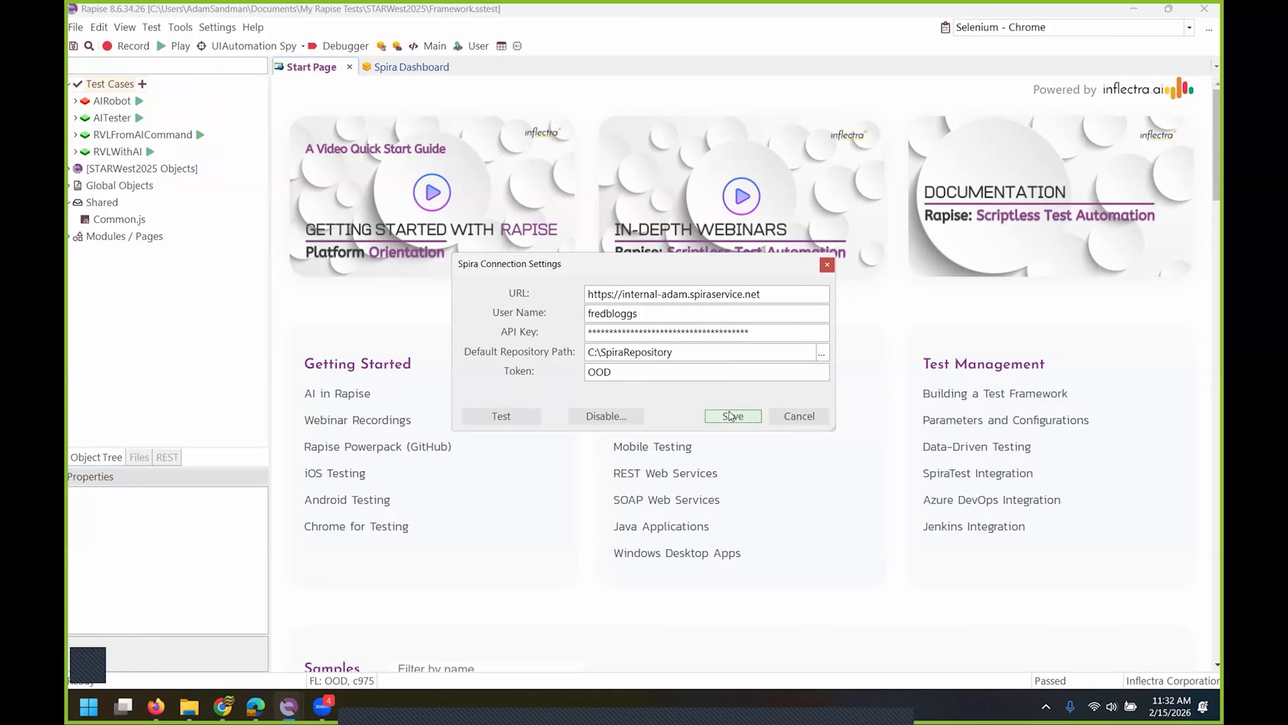
- Set the product in the Spira Dashboard to Library Info System for Automated Testing
{"action": "left_click", "coordinate": [397, 72]}
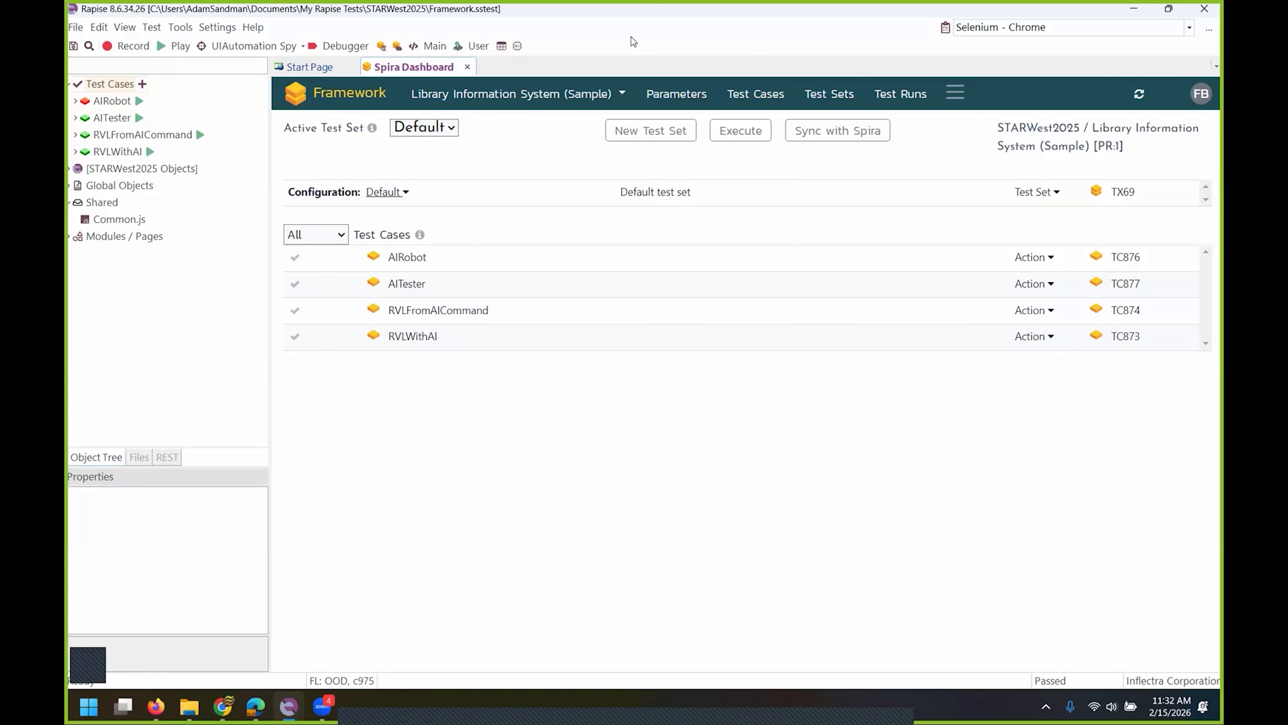
{"action": "left_click", "coordinate": [620, 94]}
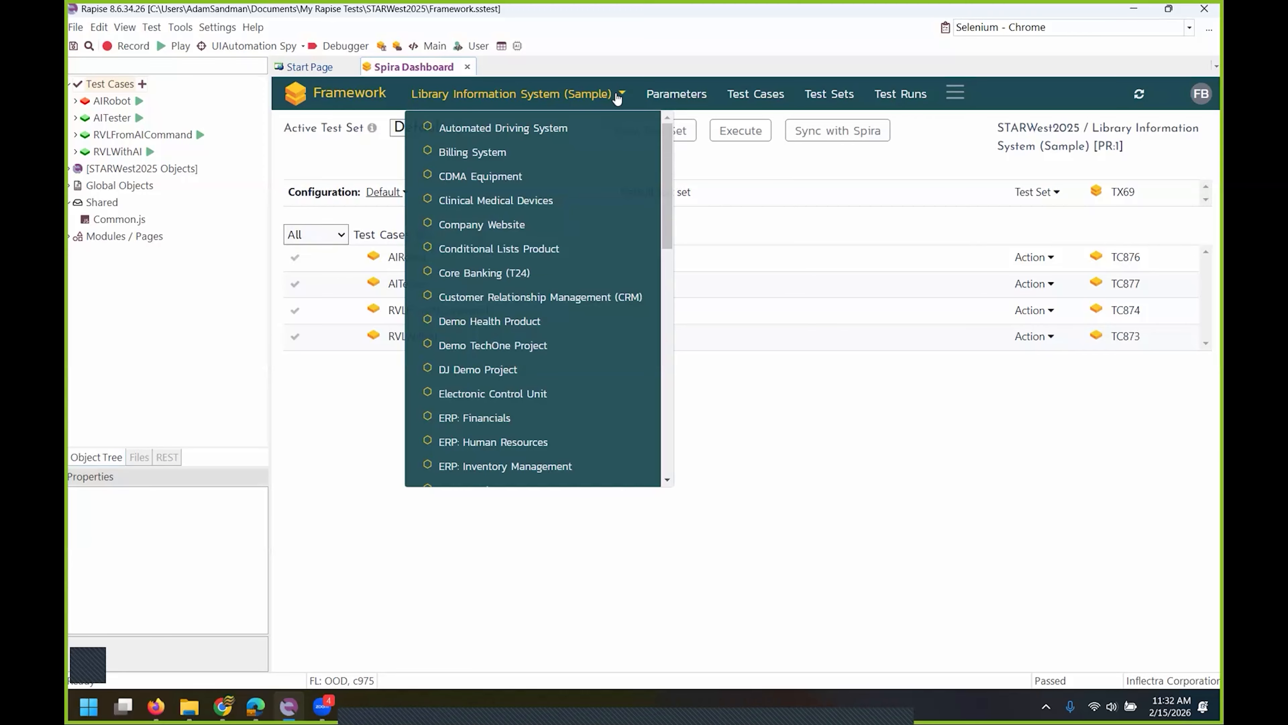
{"action": "scroll", "coordinate": [596, 179], "scroll_direction": "down", "scroll_amount": 6}
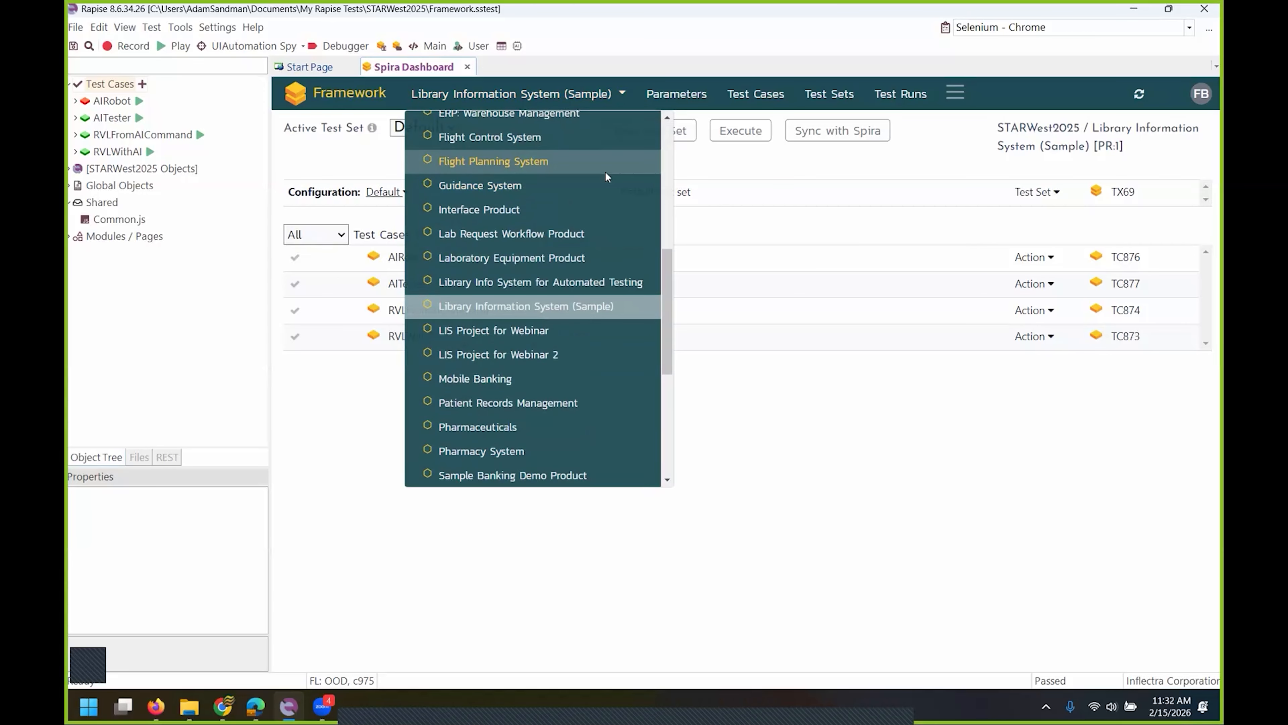
{"action": "left_click", "coordinate": [523, 284]}
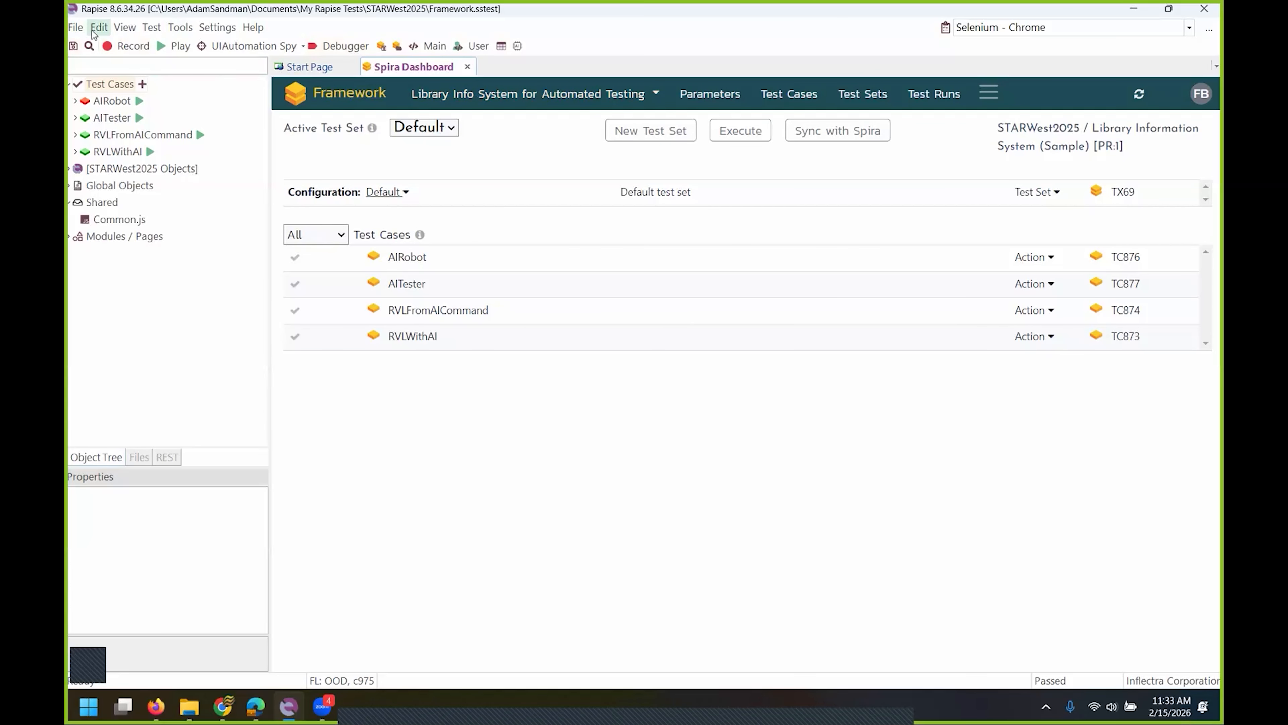
- Start a new test framework and name it "Library Information System Testing"
{"action": "left_click", "coordinate": [75, 26]}
{"action": "mouse_move", "coordinate": [136, 61]}
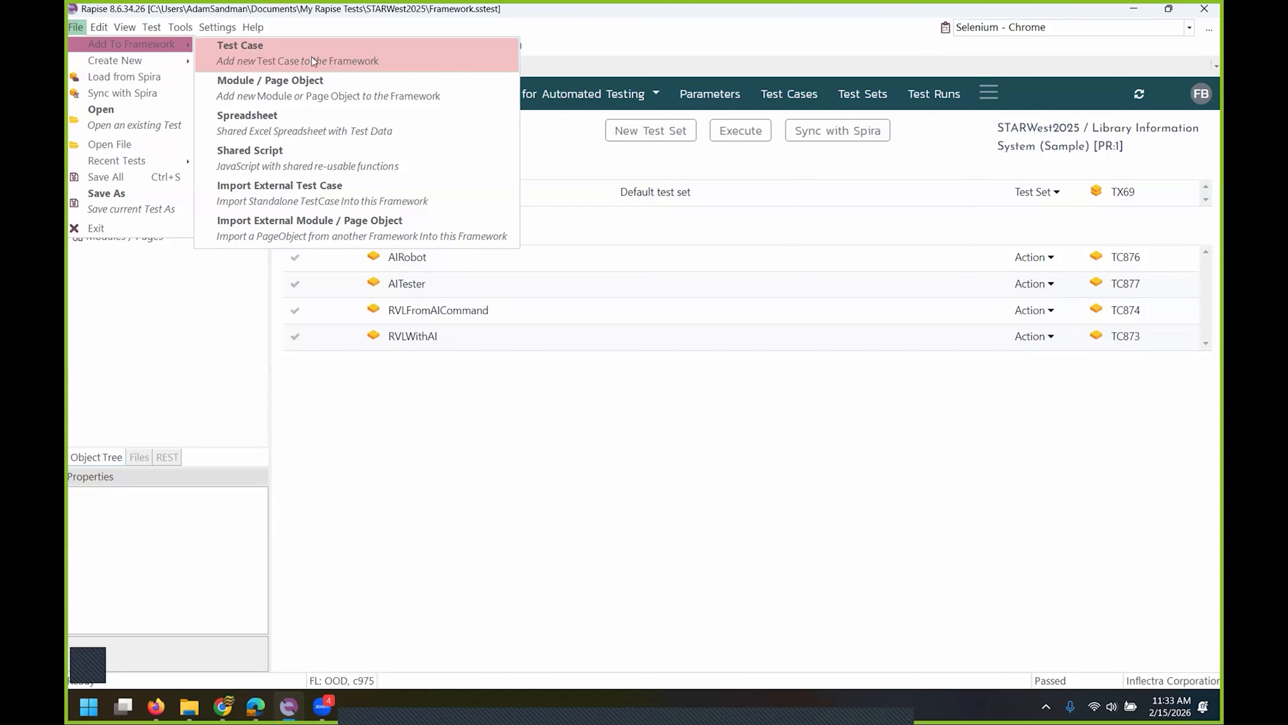
{"action": "left_click", "coordinate": [298, 67]}
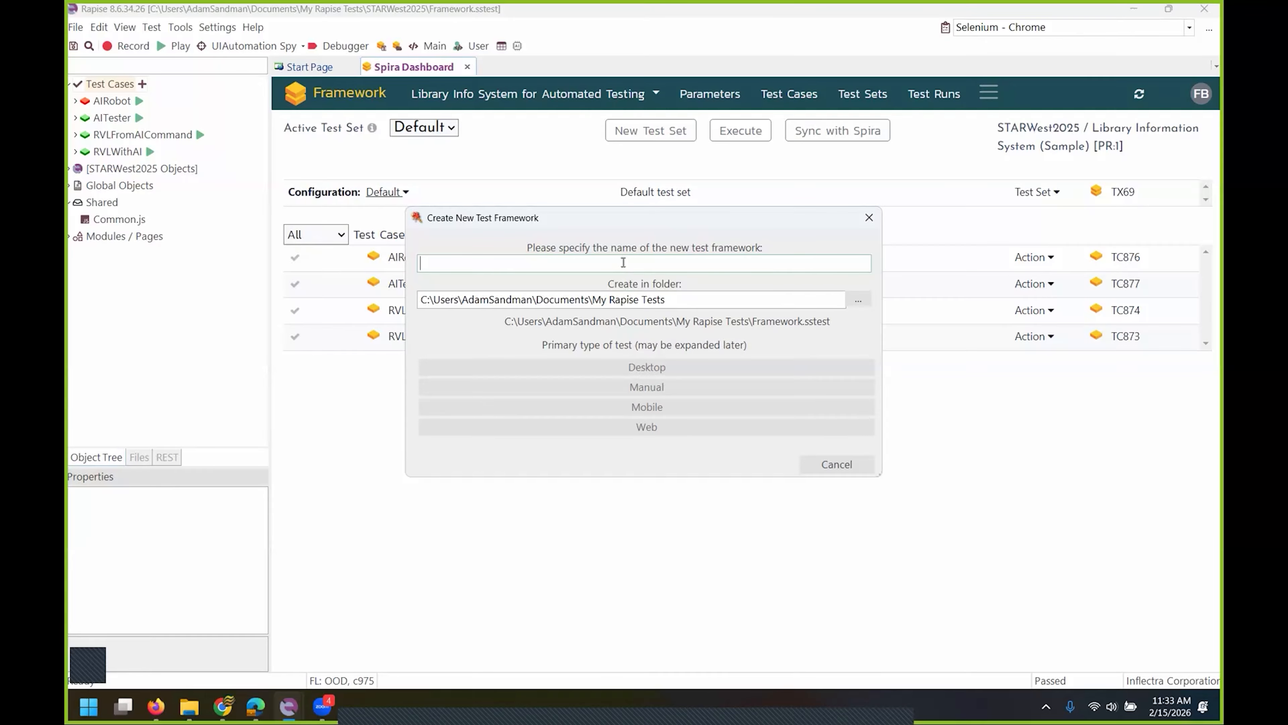
{"action": "type", "text": "LIS"}
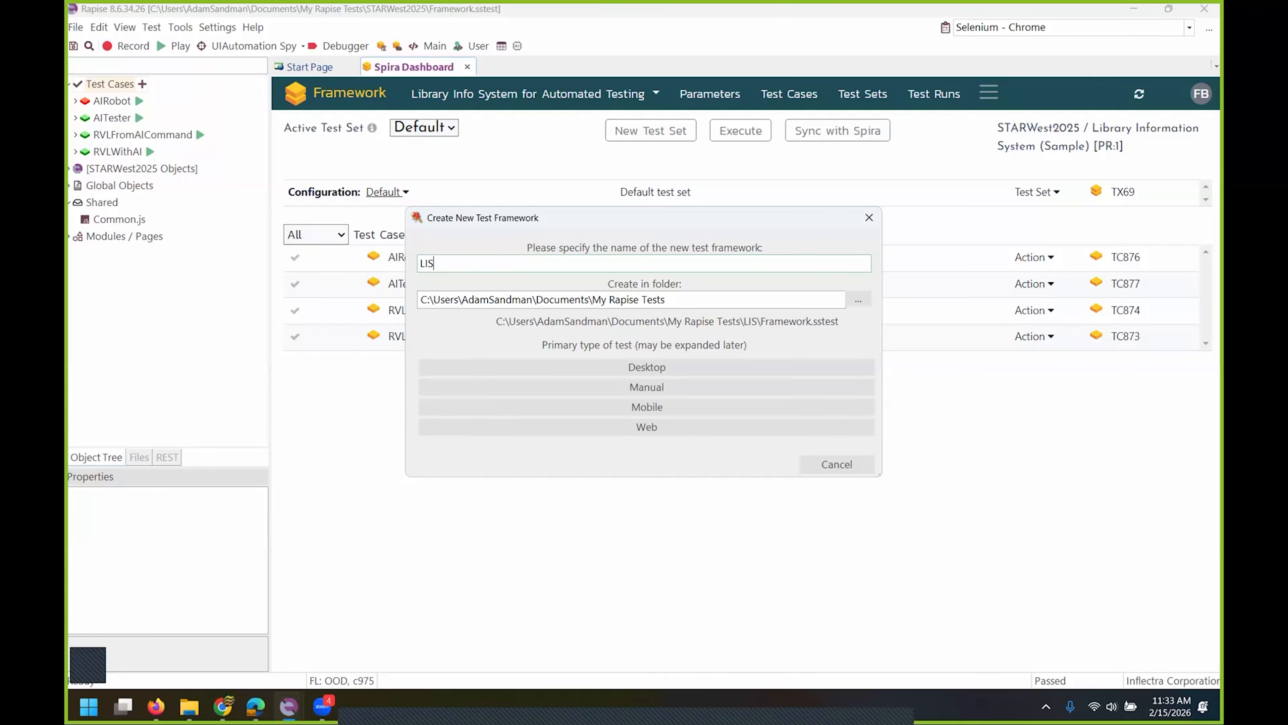
{"action": "key", "text": "BackSpace"}
{"action": "key", "text": "BackSpace"}
{"action": "key", "text": "BackSpace"}
{"action": "type", "text": "Library Information System Tes"}
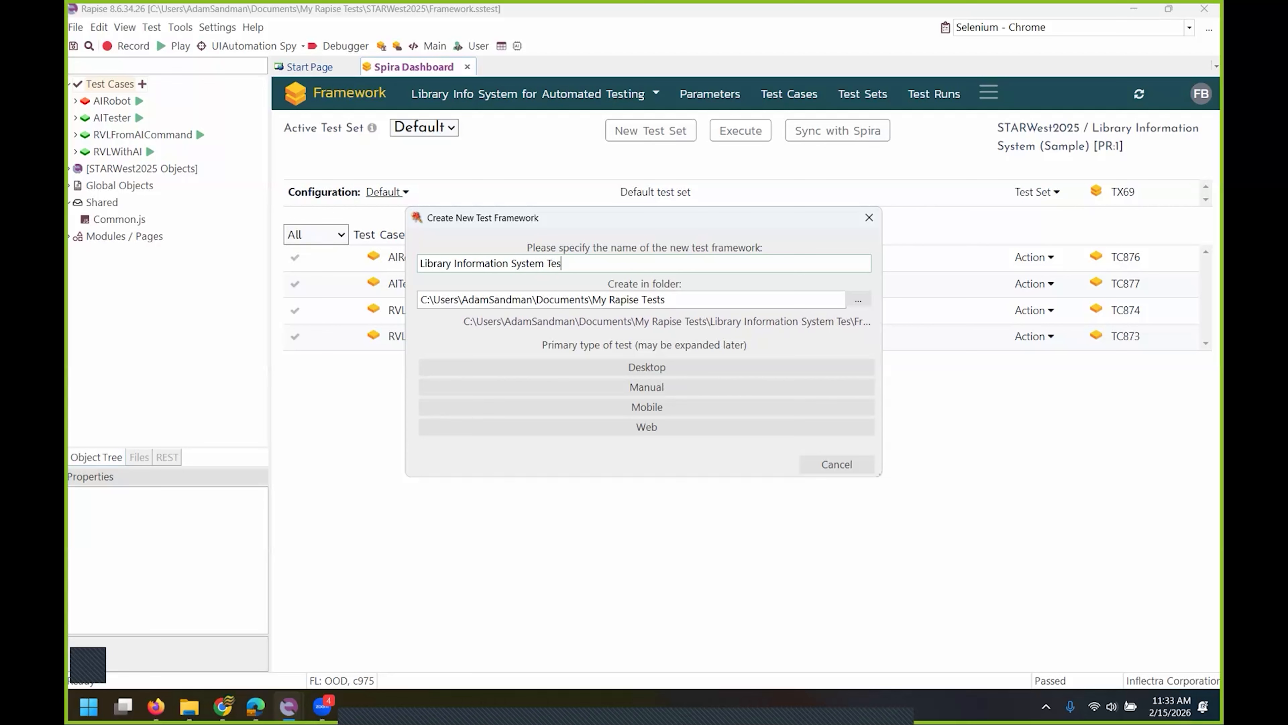
{"action": "type", "text": "ting"}
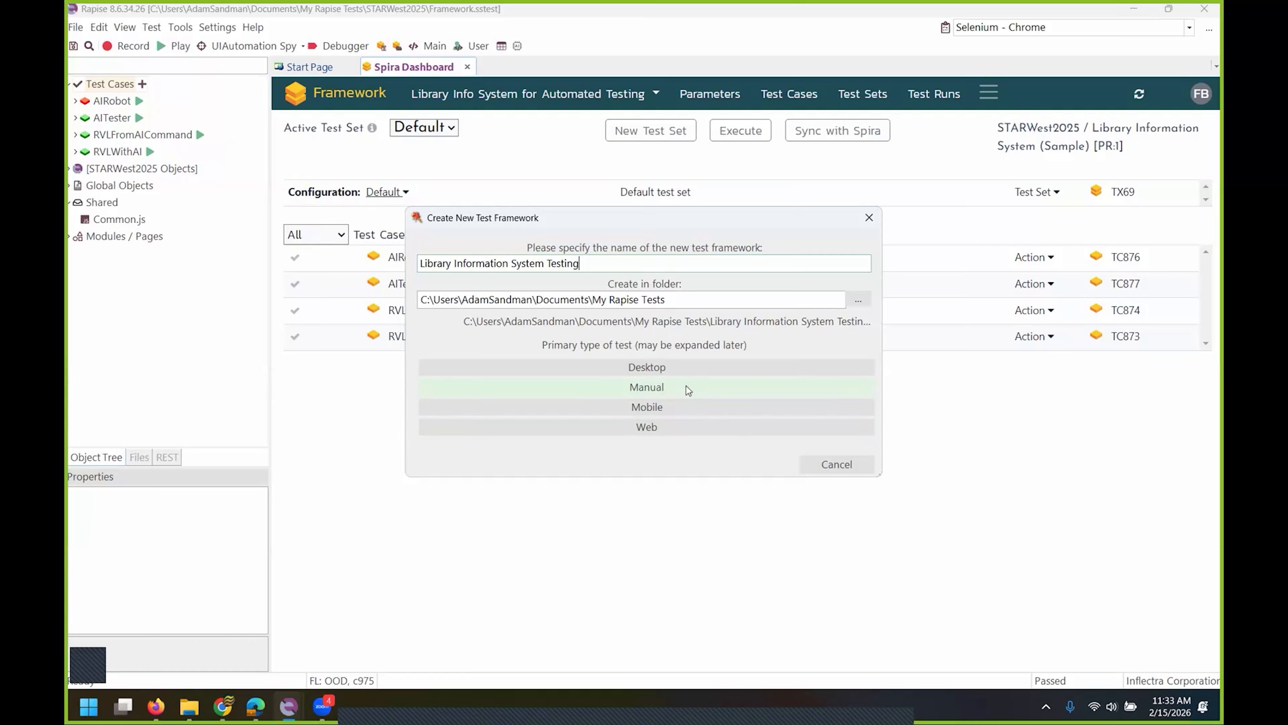
- Create the framework with Web as its primary test type and Selenium - Chrome as the web profile
{"action": "left_click", "coordinate": [664, 430]}
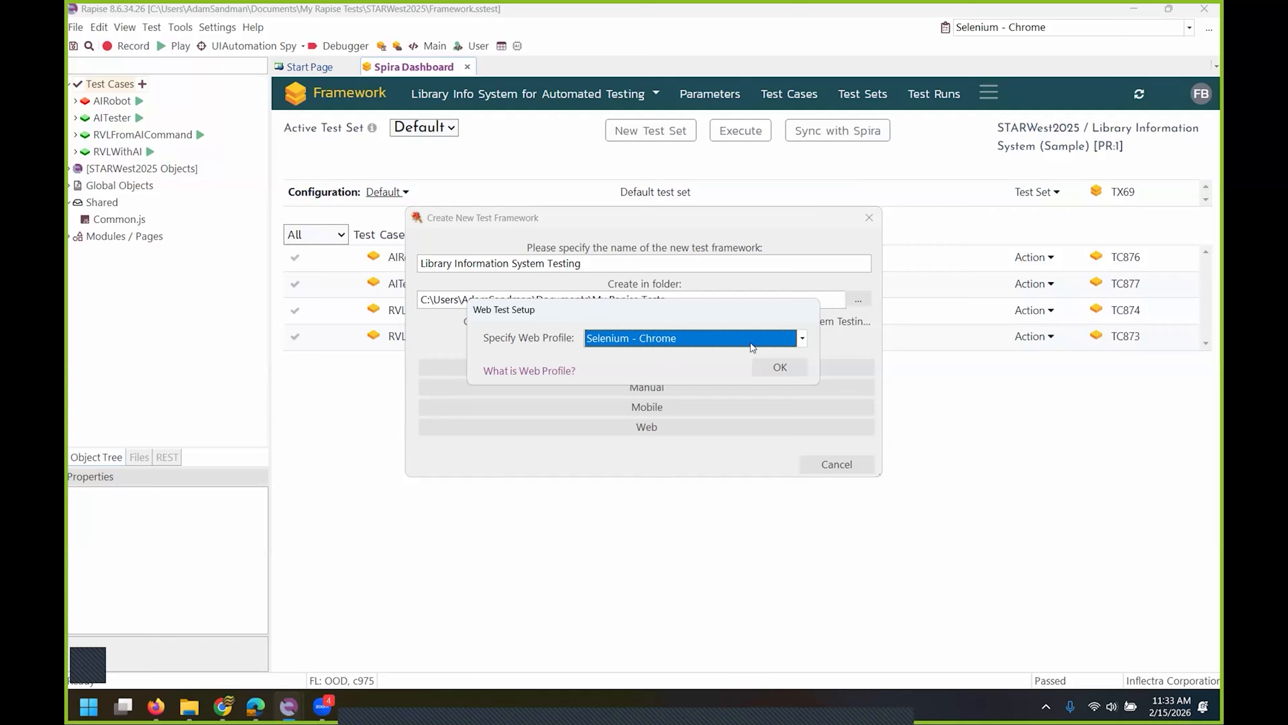
{"action": "left_click", "coordinate": [730, 336]}
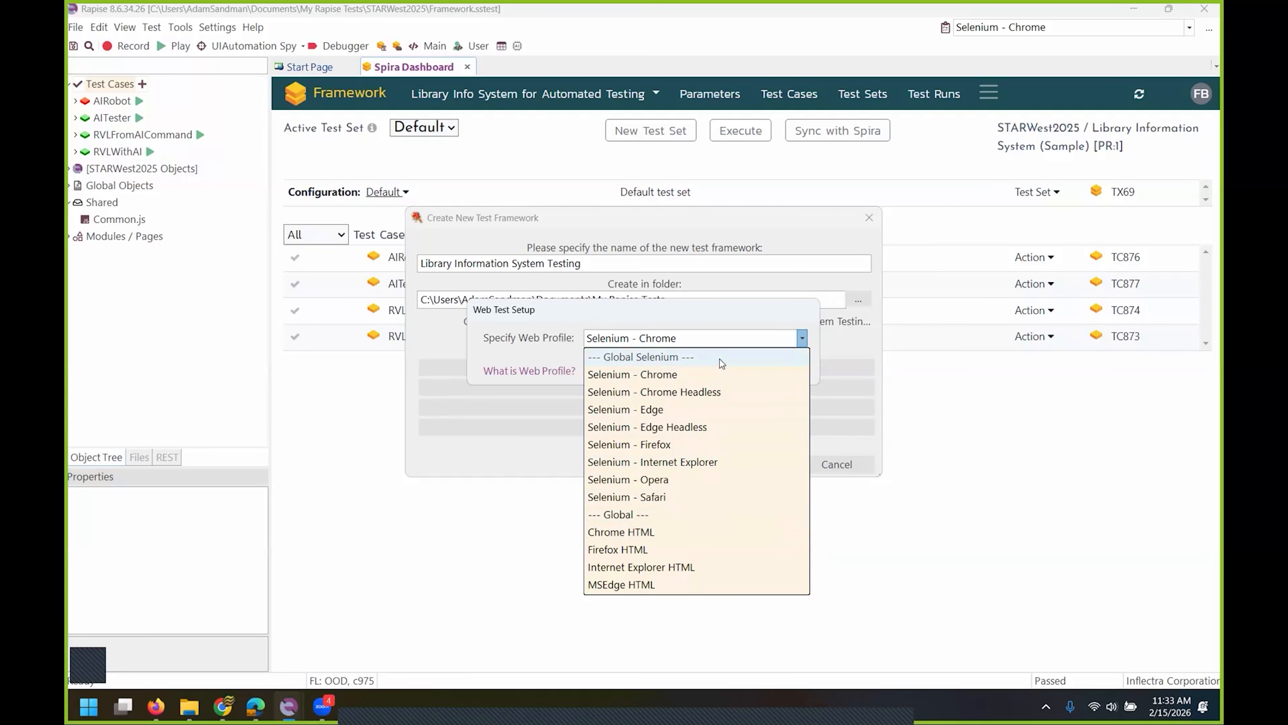
{"action": "left_click", "coordinate": [766, 374]}
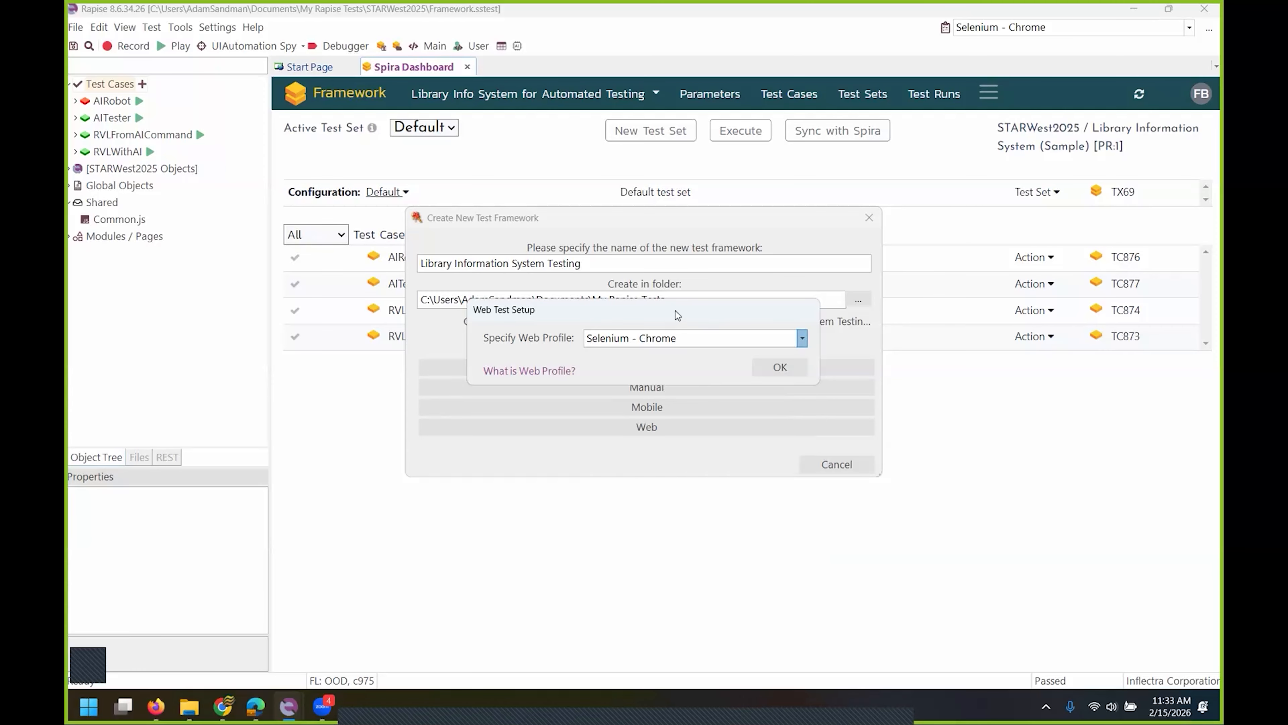
{"action": "left_click", "coordinate": [771, 369]}
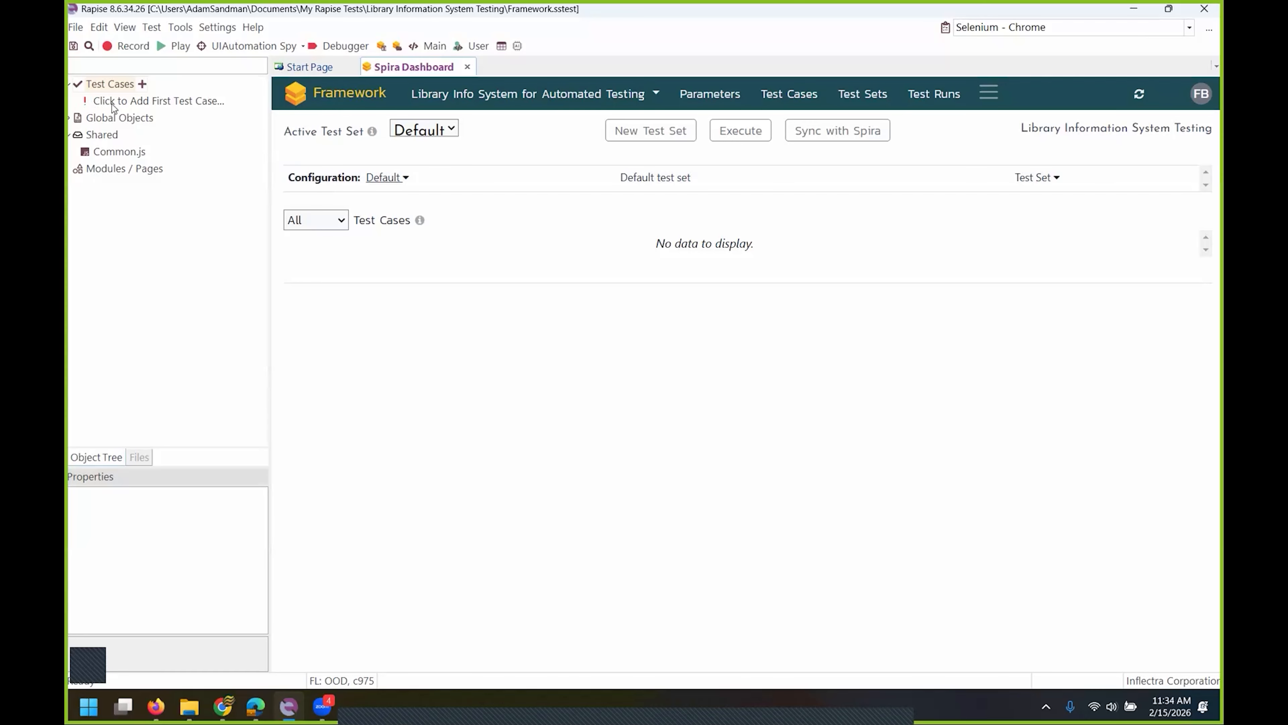
- Add a first test case named "Create Book" to the framework, using RVL (Rapise Visual Language) as the scripting language
{"action": "left_click", "coordinate": [171, 104]}
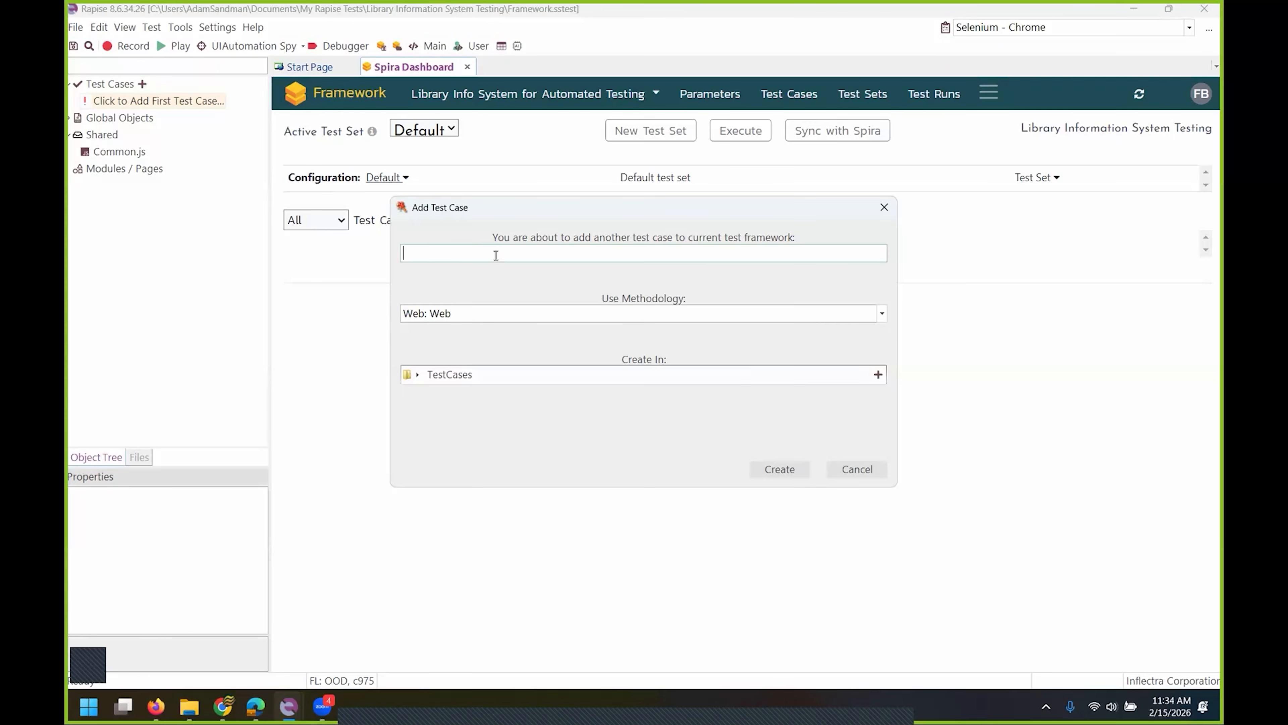
{"action": "type", "text": "Crea"}
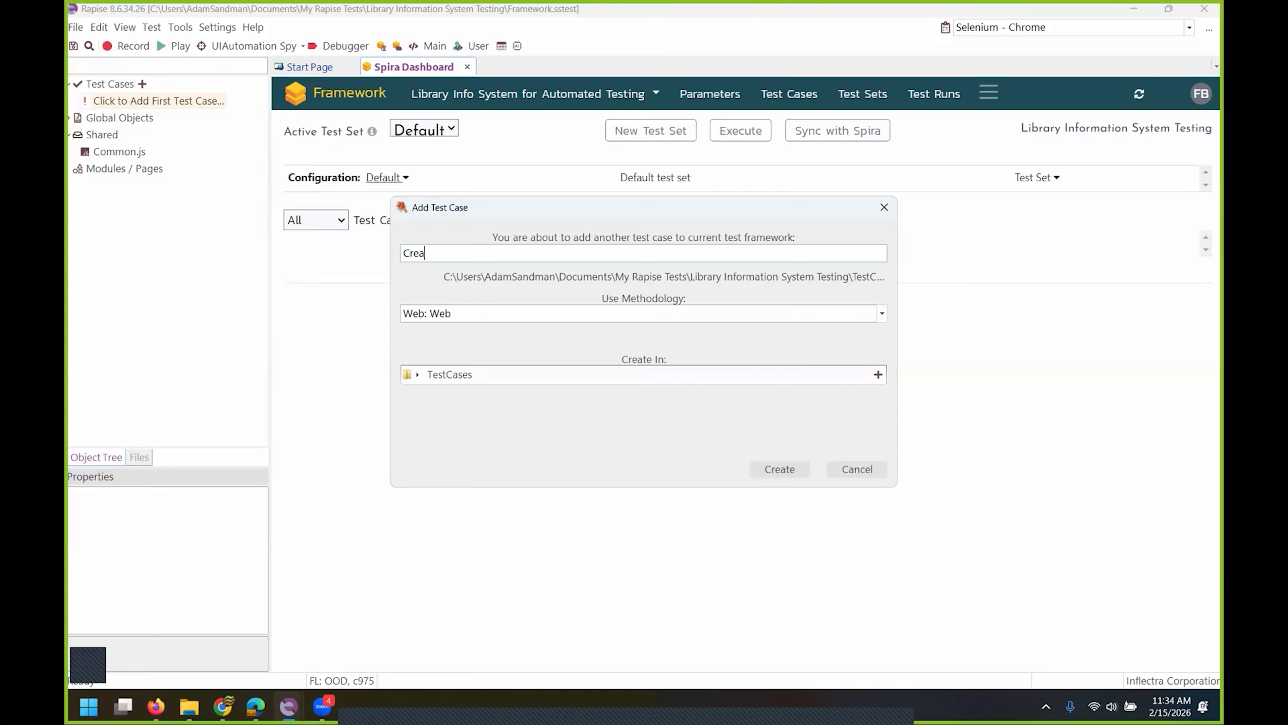
{"action": "type", "text": "te Book"}
{"action": "left_click", "coordinate": [786, 466]}
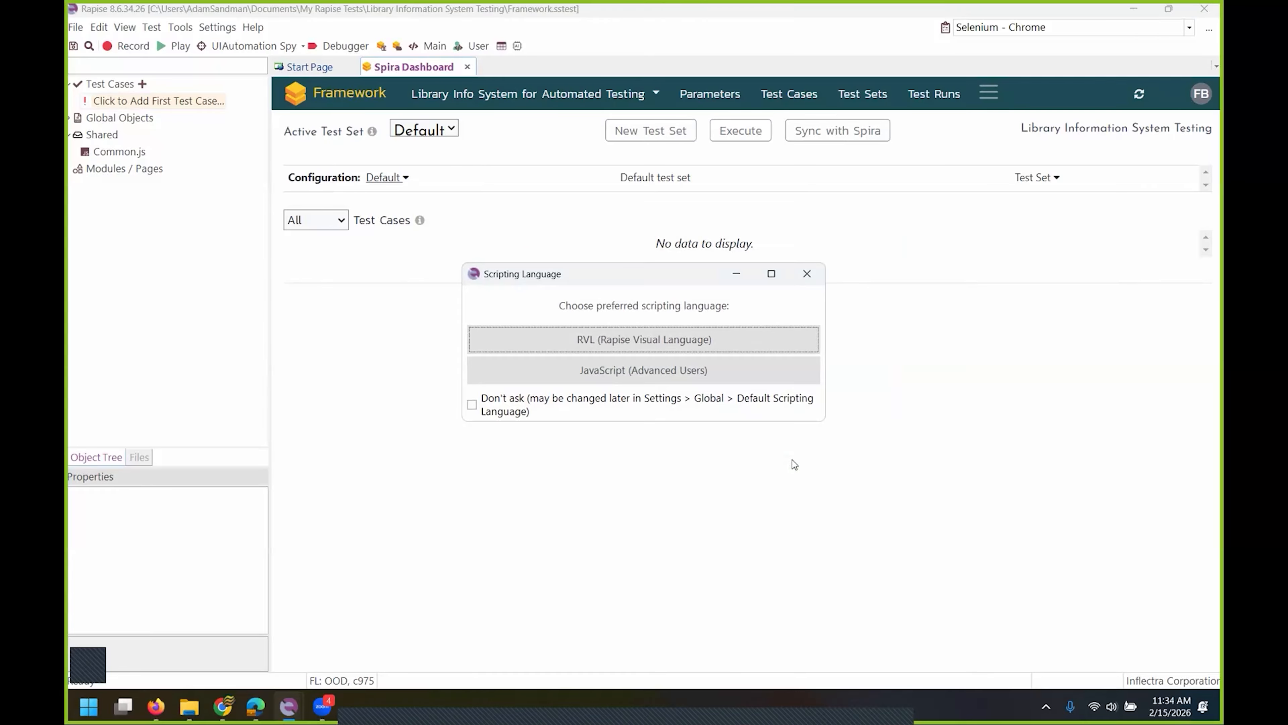
{"action": "left_click", "coordinate": [643, 344]}
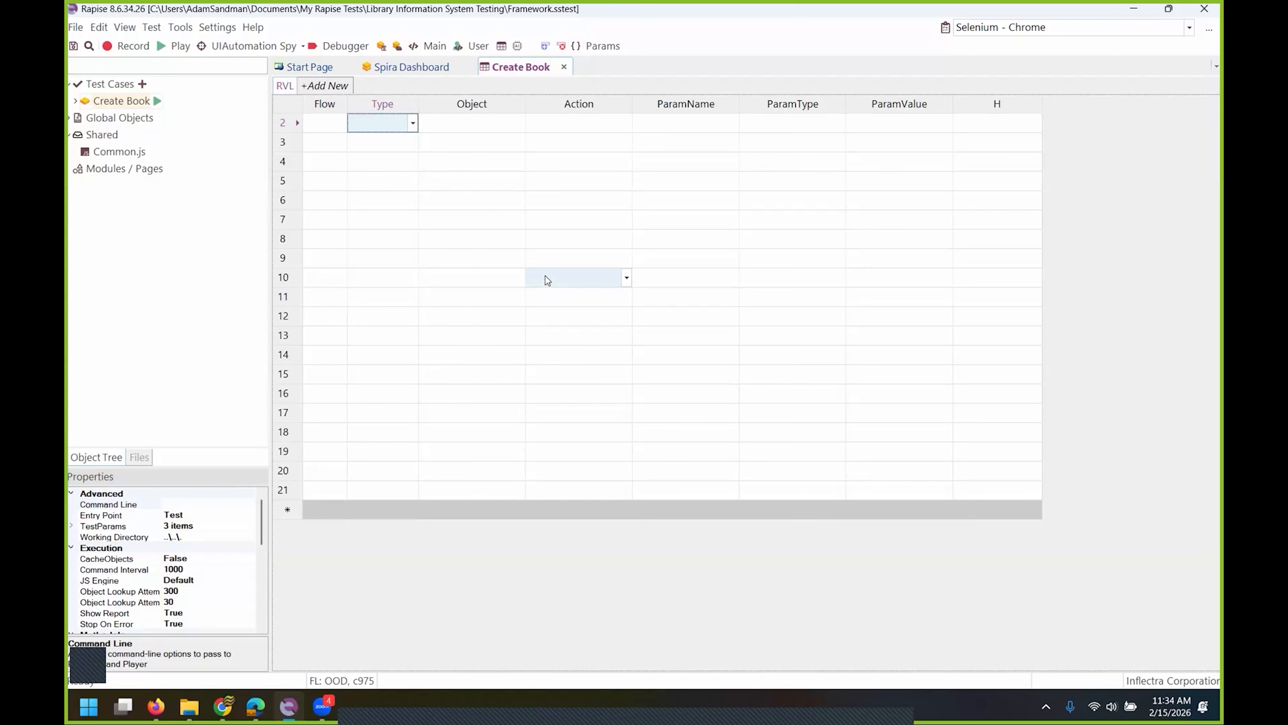
- Start recording the Create Book test case with Selenium - Chrome and open libraryinformationsystem.org as the initial URL
{"action": "left_click", "coordinate": [127, 47]}
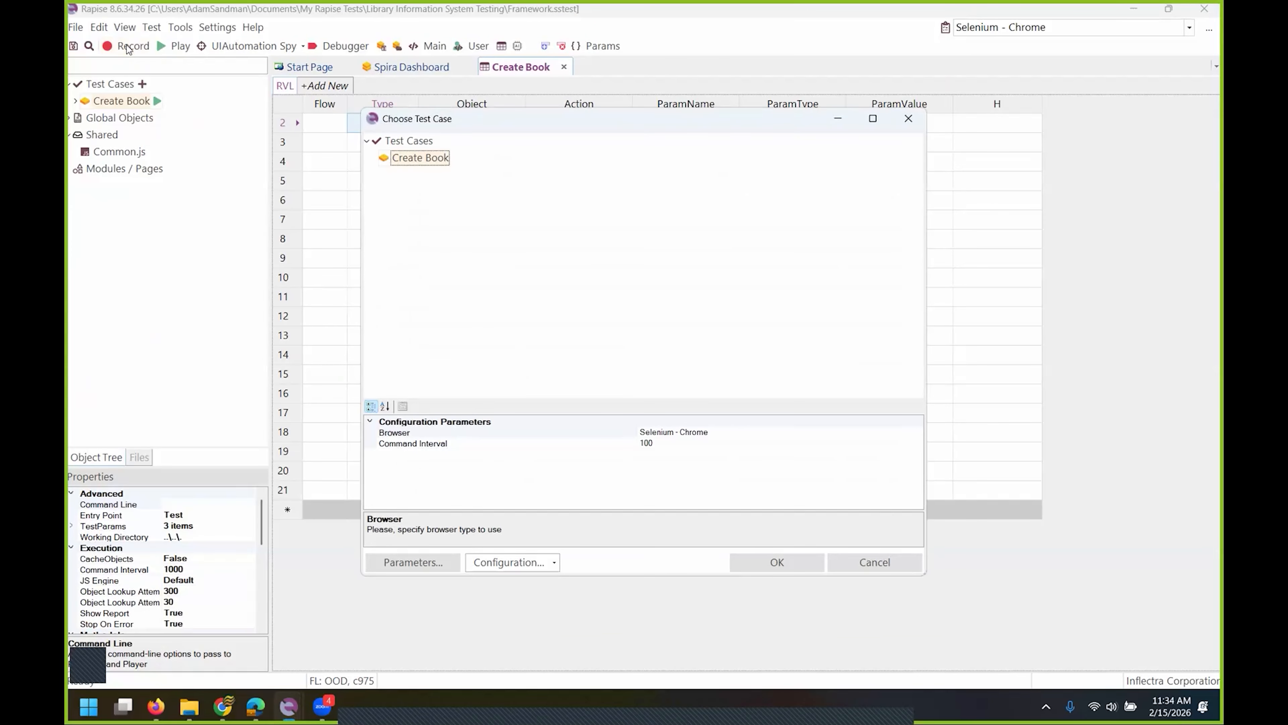
{"action": "key", "text": "Return"}
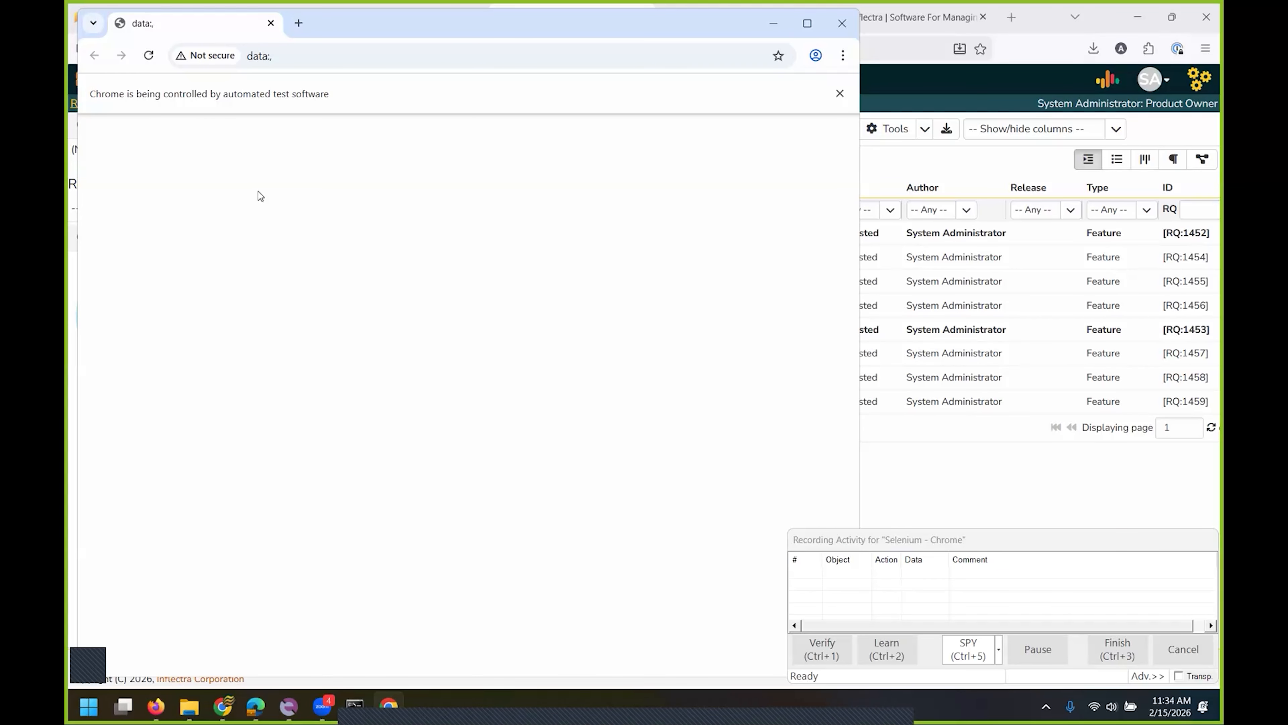
{"action": "left_click", "coordinate": [782, 378]}
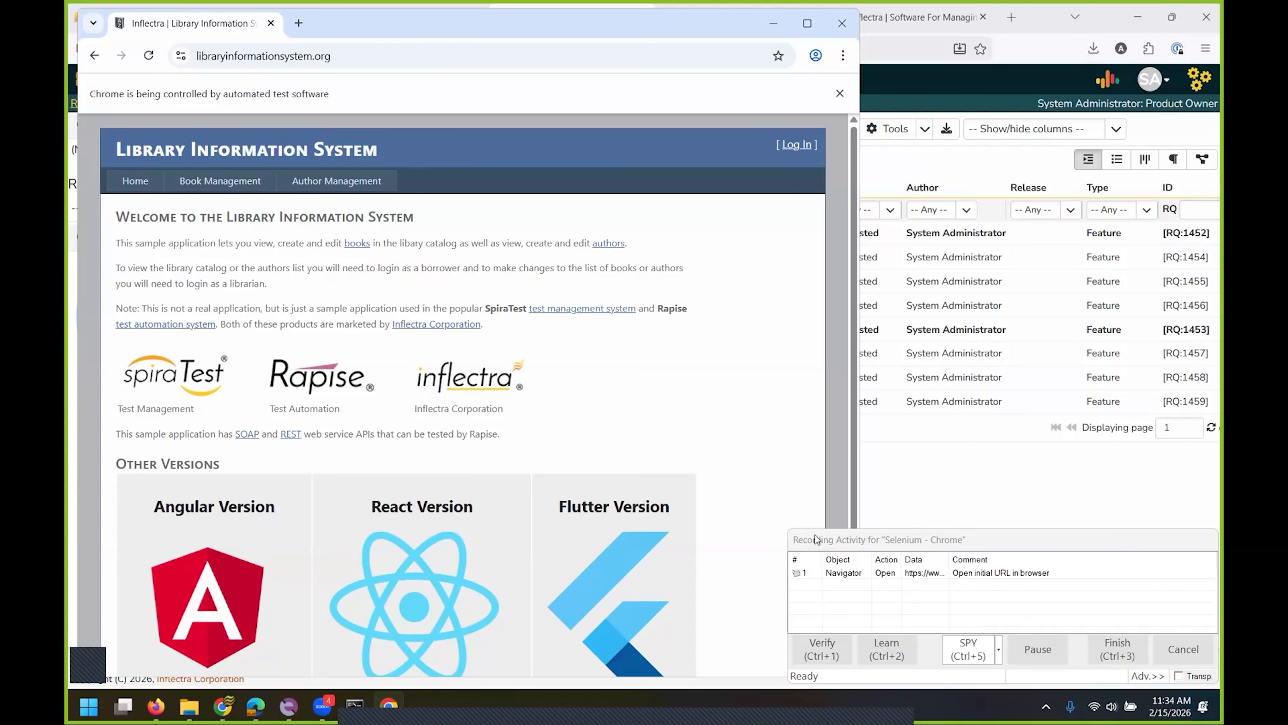
- Log in with the librarian account and its password, then record a check of the InnerText of the username in the welcome header
{"action": "left_click", "coordinate": [795, 145]}
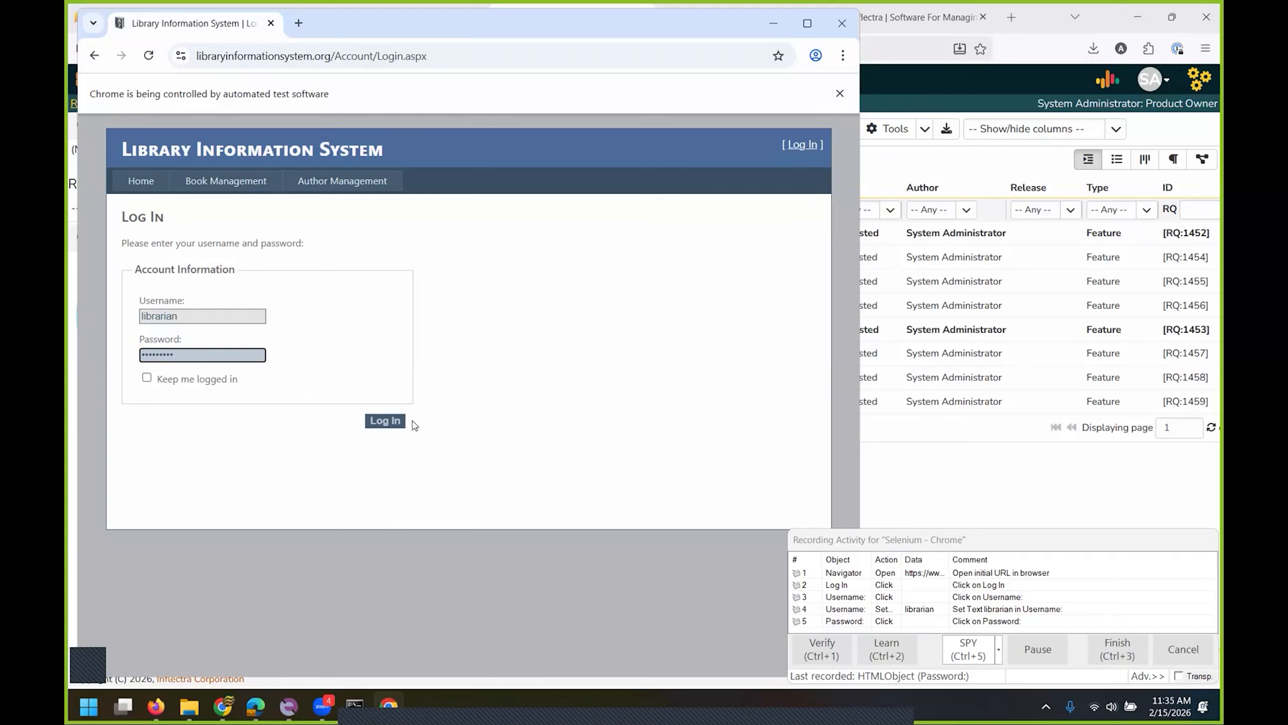
{"action": "left_click", "coordinate": [394, 422]}
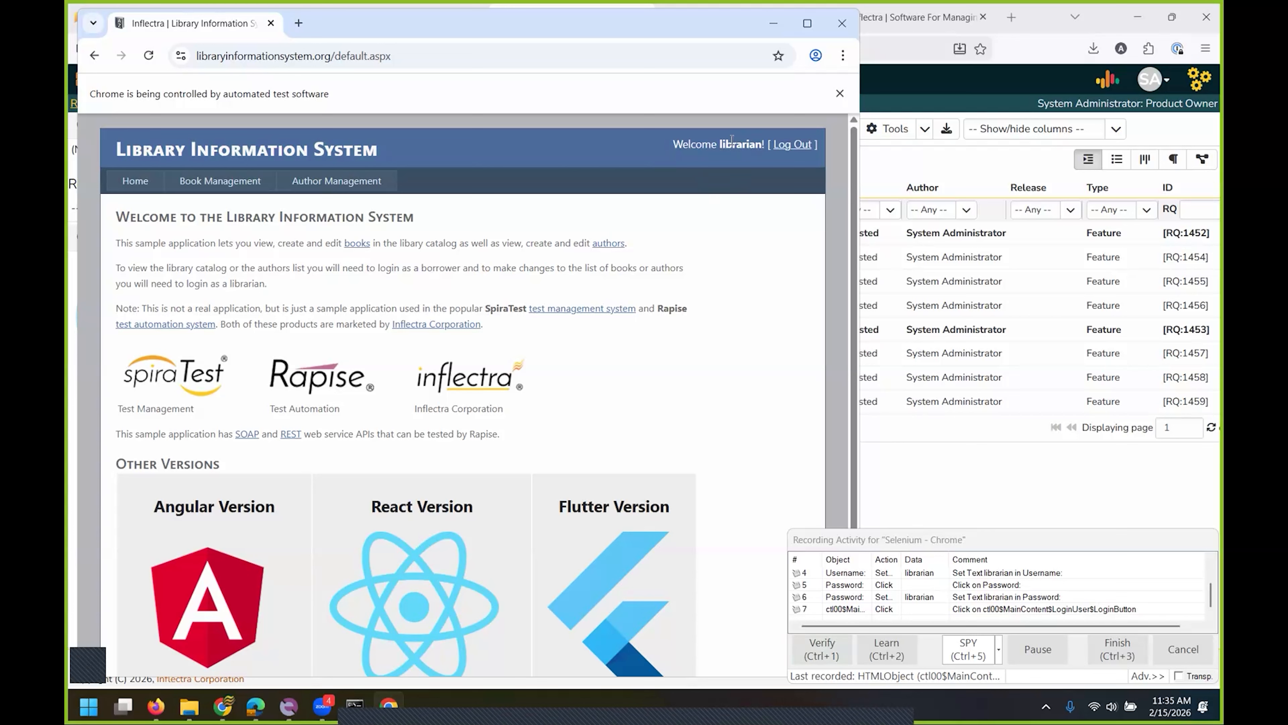
{"action": "key", "text": "ctrl+1"}
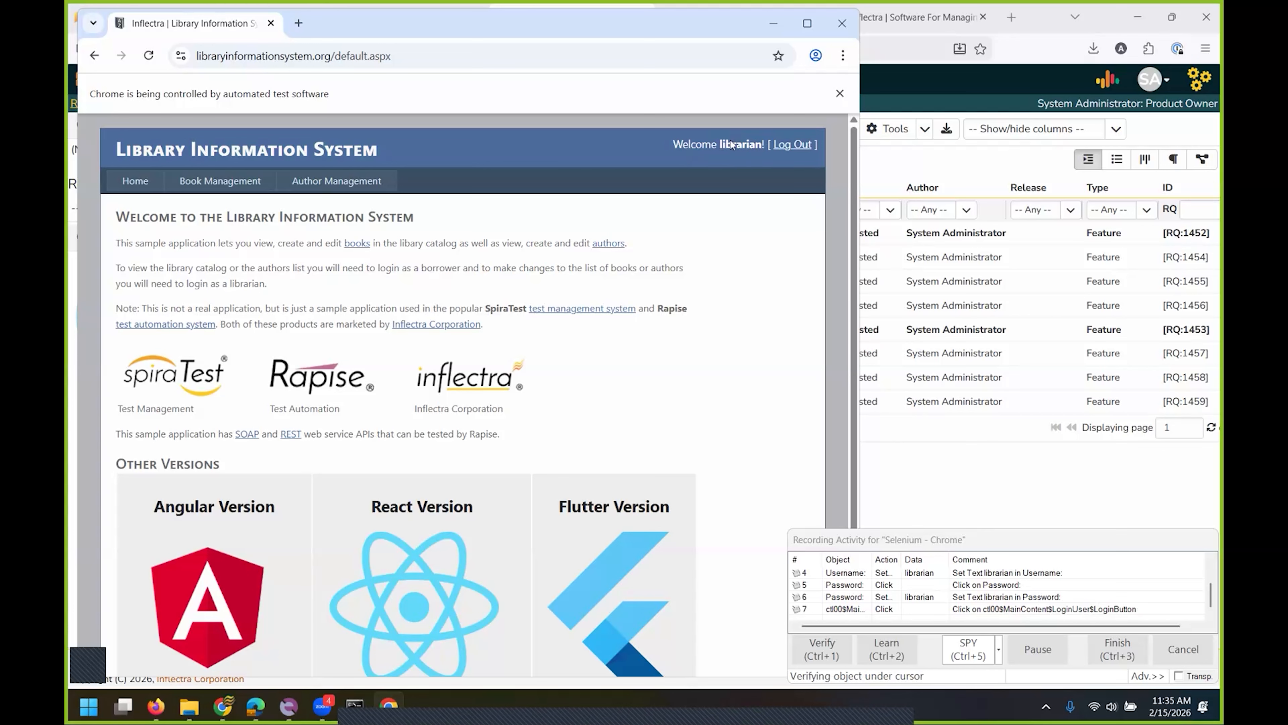
{"action": "left_click", "coordinate": [486, 405]}
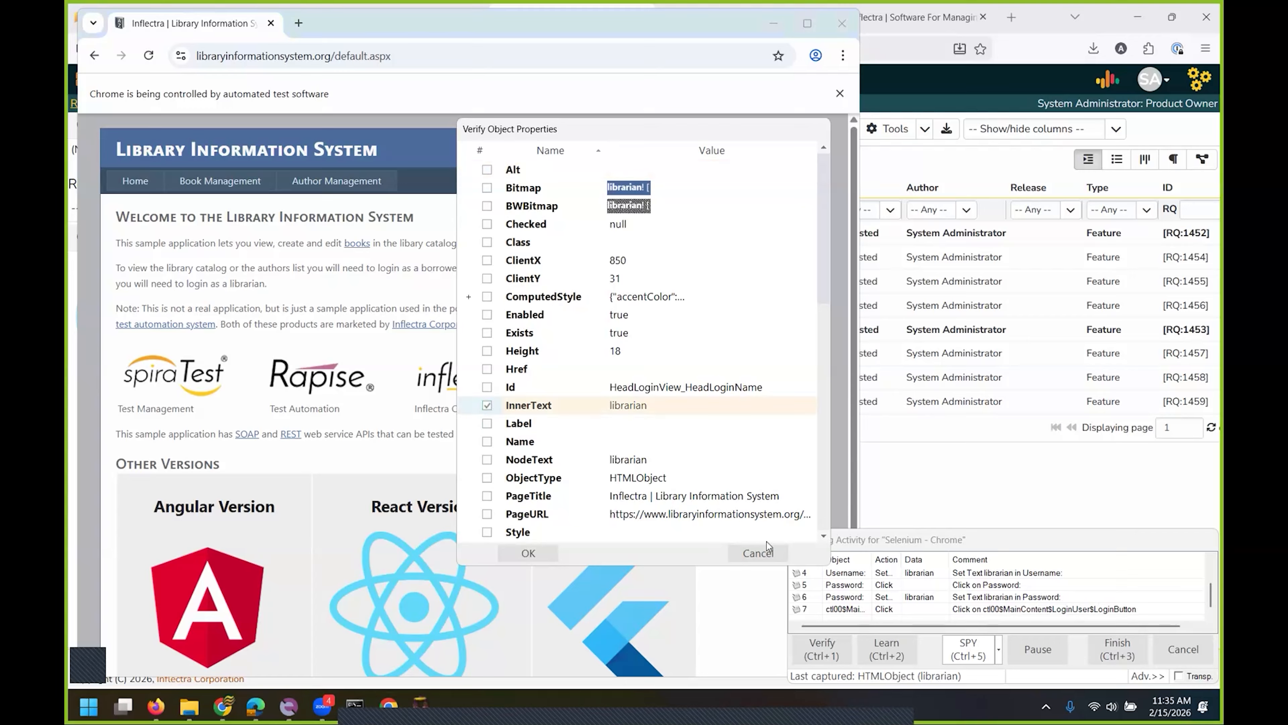
{"action": "left_click", "coordinate": [528, 553]}
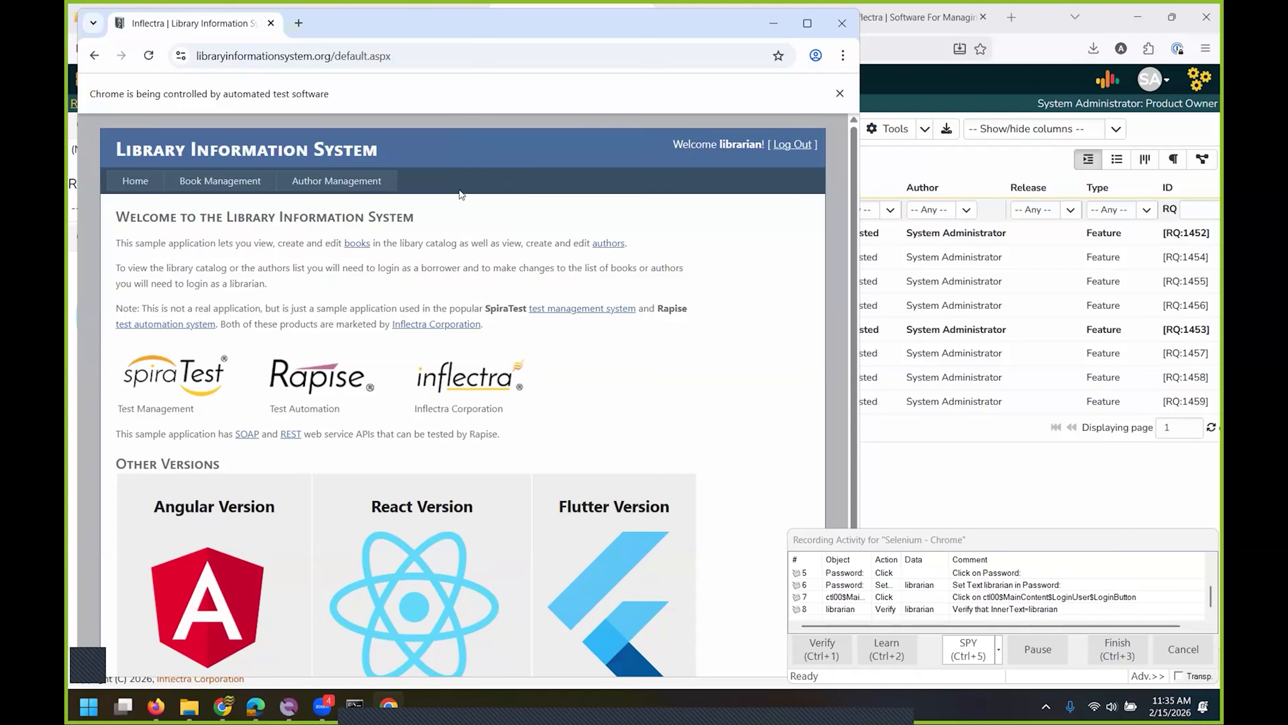
- Create a book named "Child in Time" in Book Management, with Ian McEwan as author and Science Fiction as genre
{"action": "left_click", "coordinate": [210, 186]}
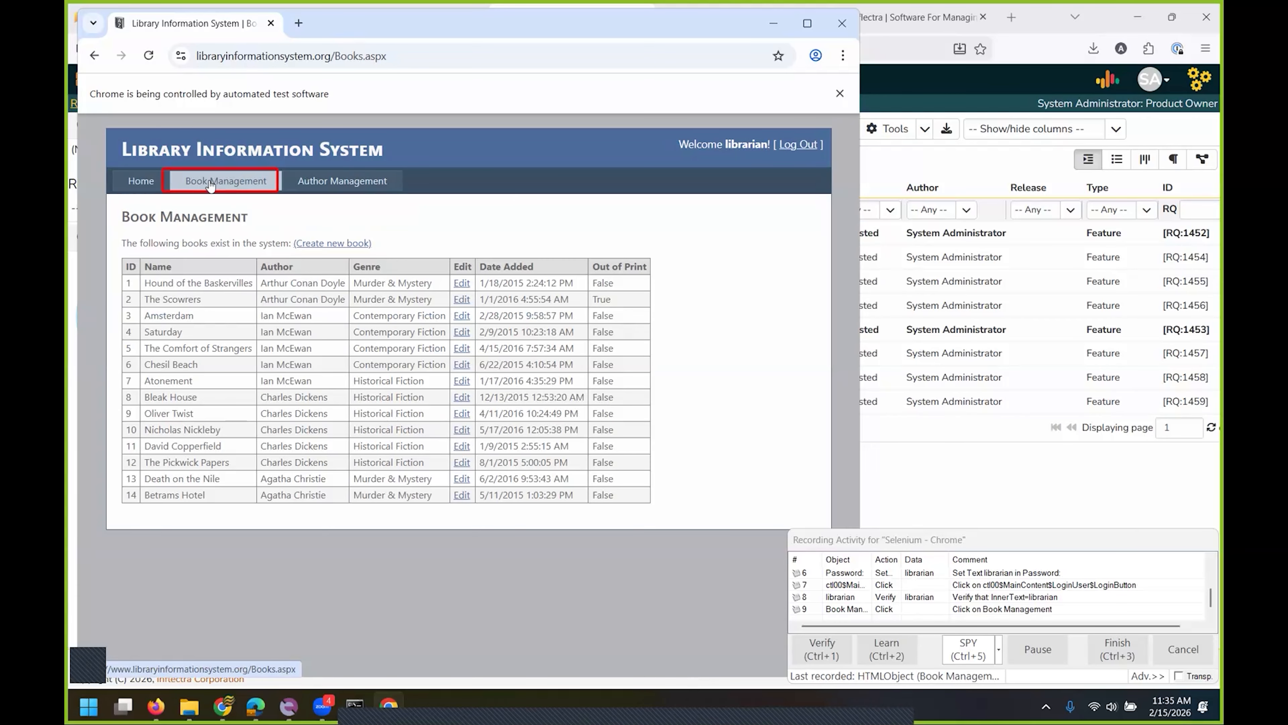
{"action": "left_click", "coordinate": [337, 244]}
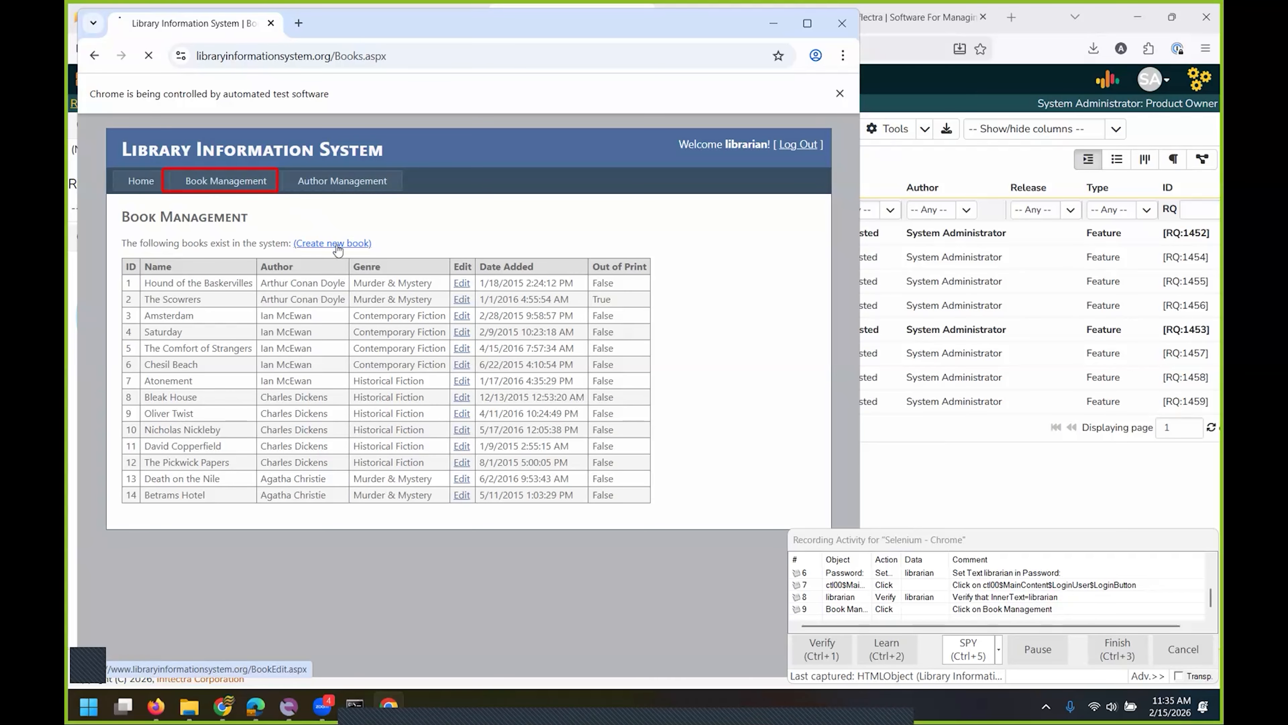
{"action": "left_click", "coordinate": [220, 300]}
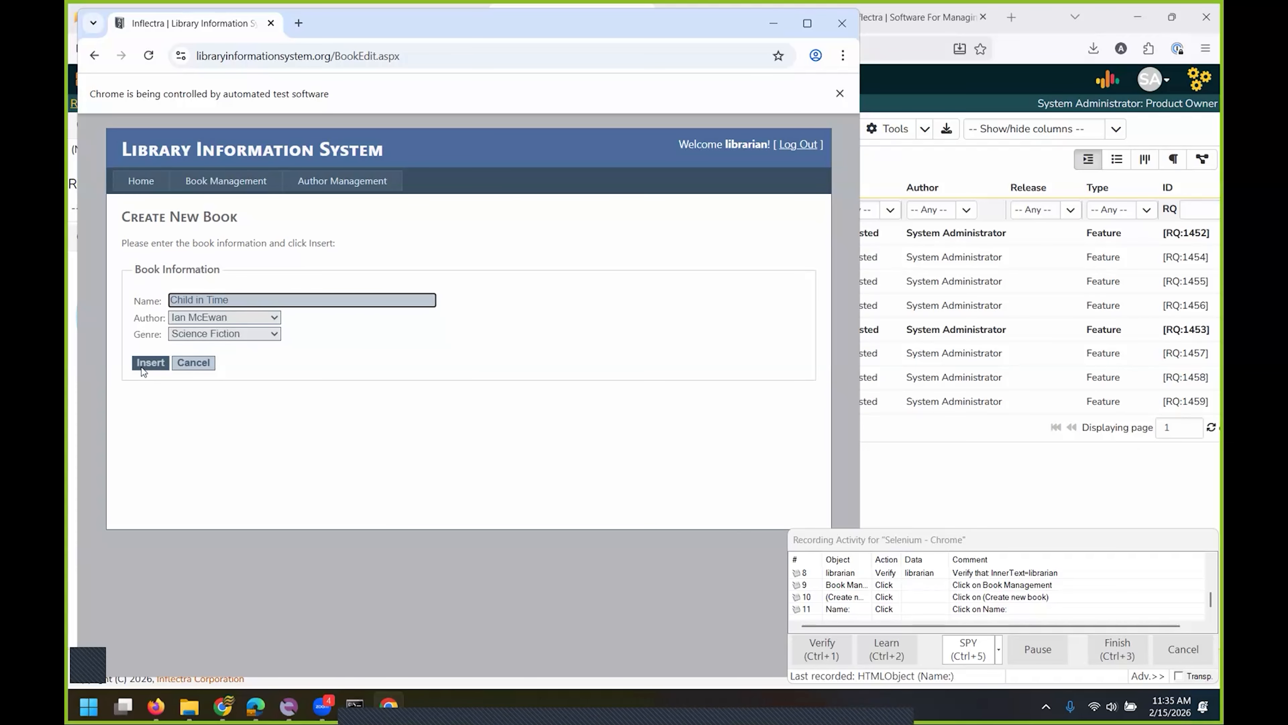
{"action": "left_click", "coordinate": [153, 362]}
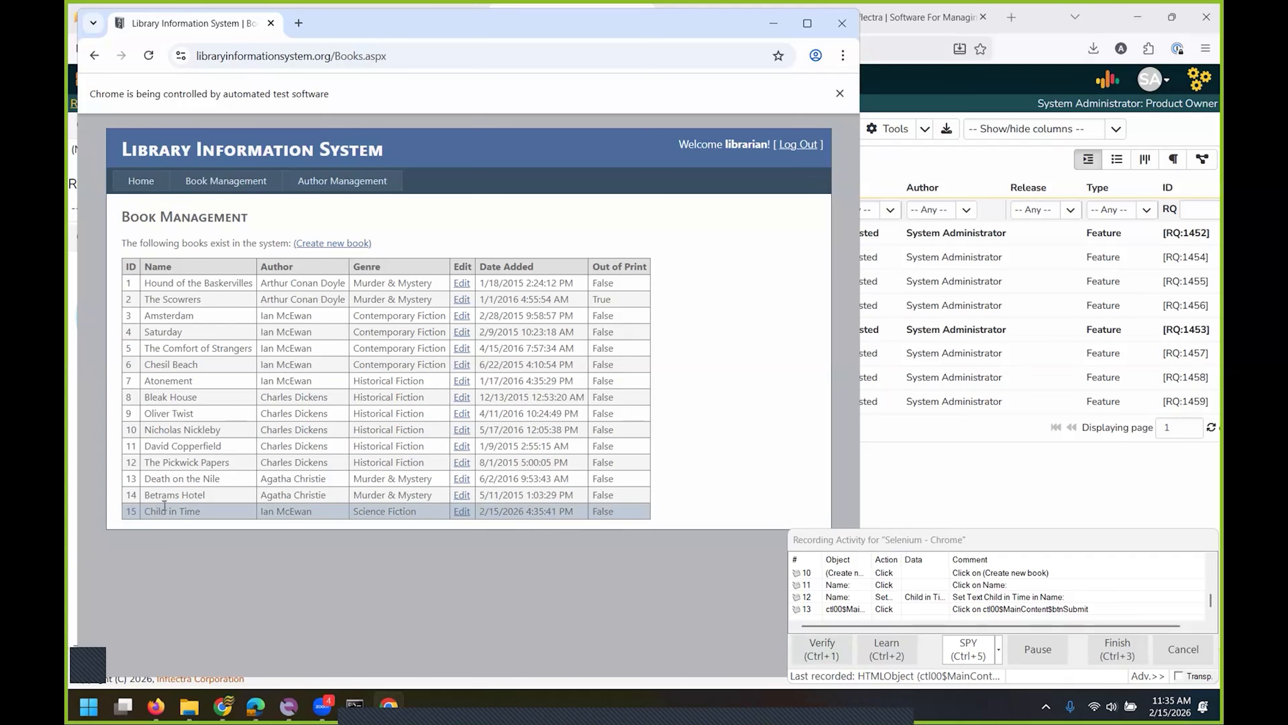
- Record a verification of the InnerText property of the "Child in Time" entry in the book table
{"action": "key", "text": "ctrl+1"}
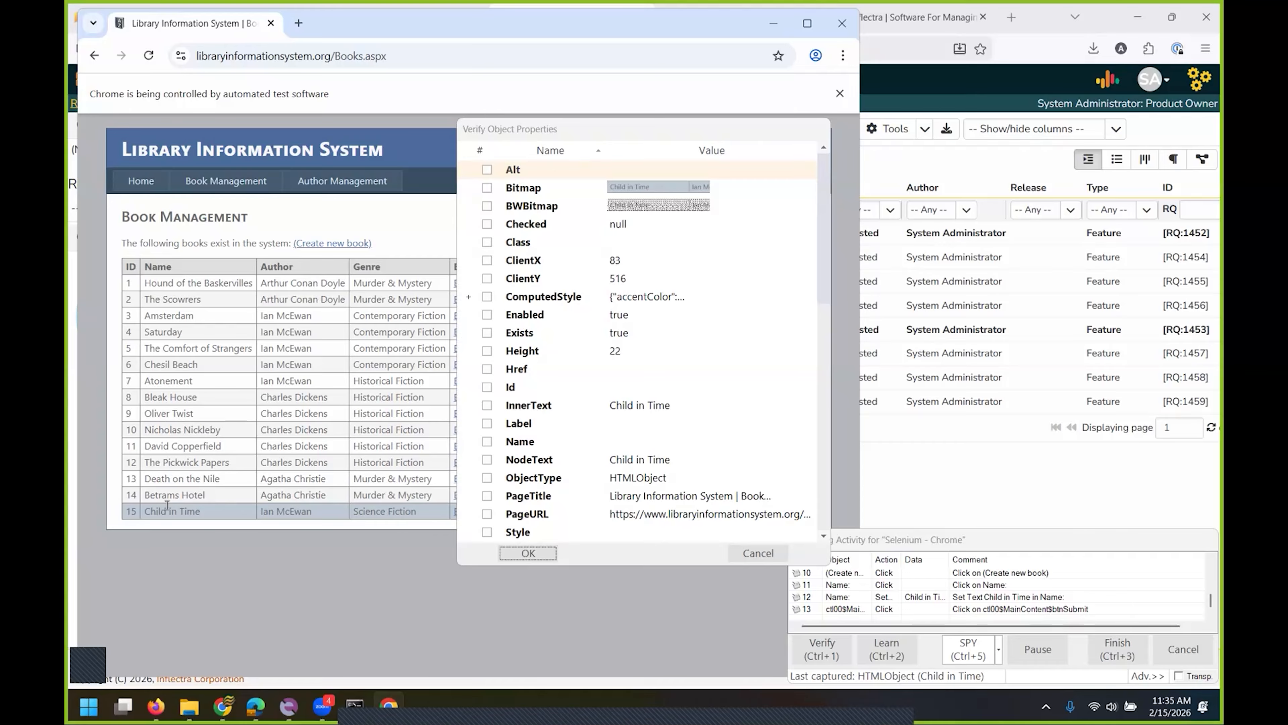
{"action": "left_click", "coordinate": [487, 406]}
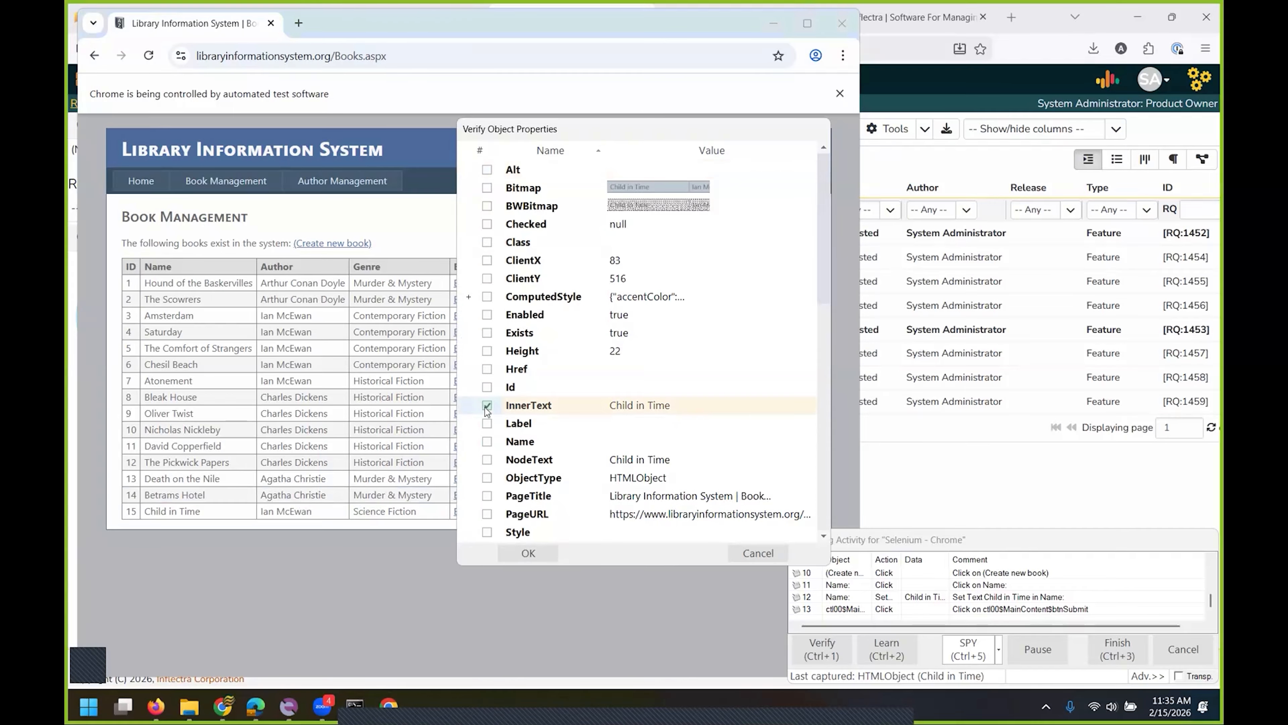
{"action": "left_click", "coordinate": [542, 554]}
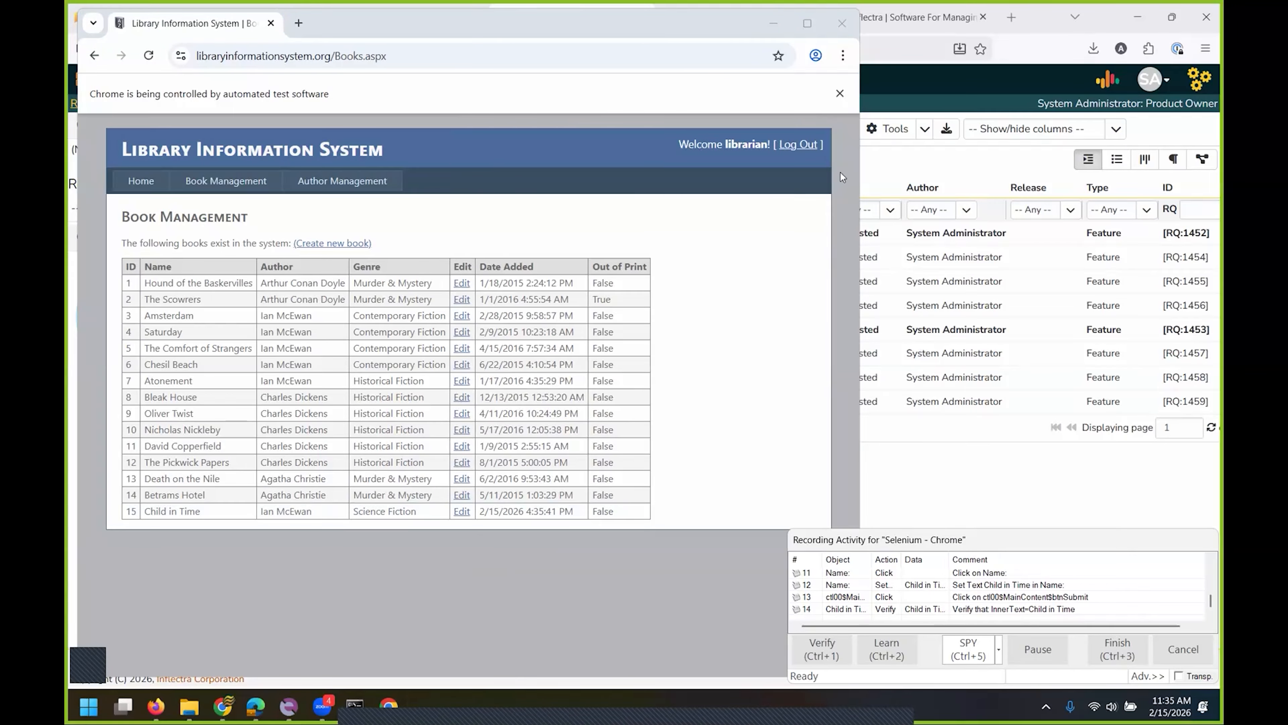
- Finish the recording after logging out of the library site, and append the recorded steps to the end of the Create Book script
{"action": "left_click", "coordinate": [798, 145]}
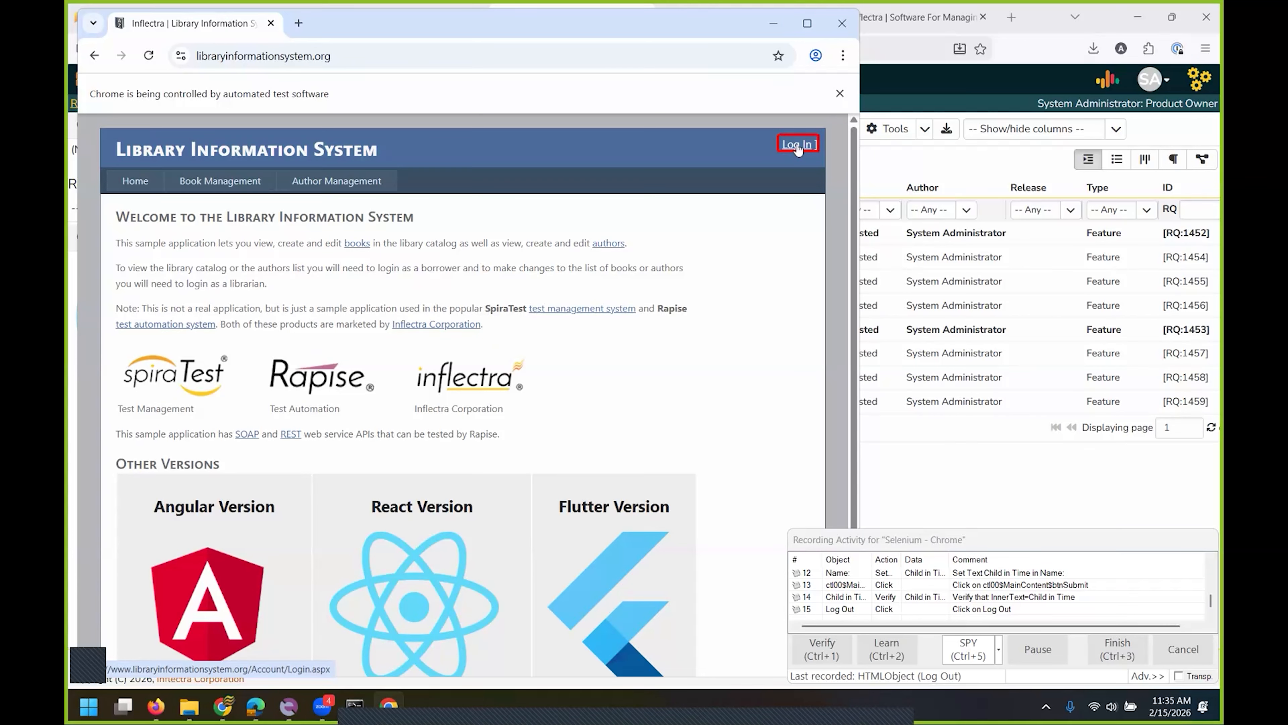
{"action": "left_click", "coordinate": [1117, 649]}
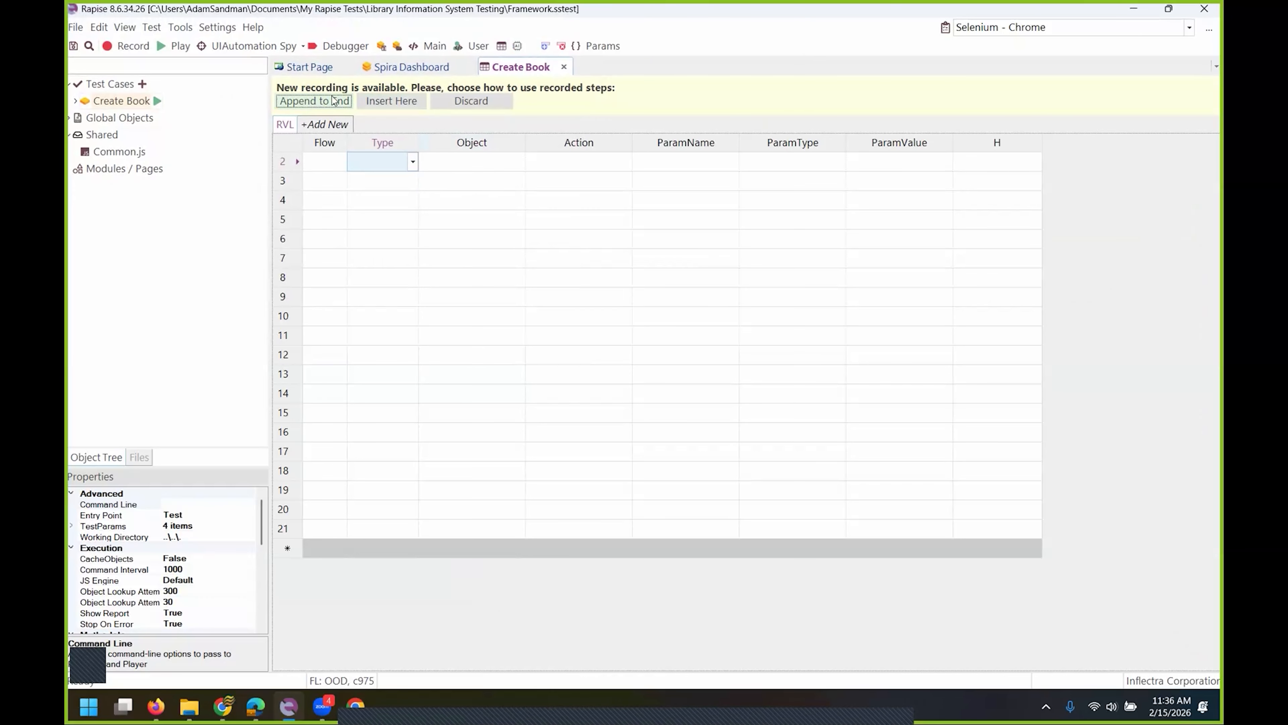
{"action": "left_click", "coordinate": [332, 99]}
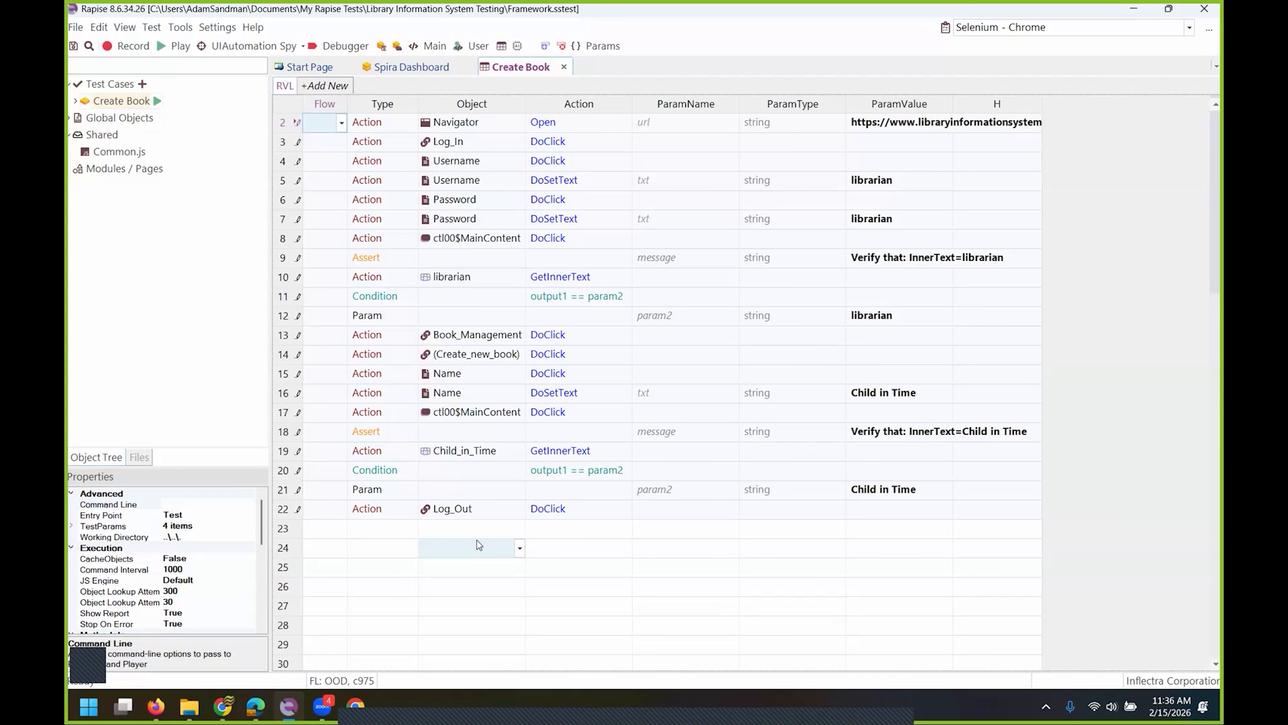
- Sync the framework with Spira, creating the "Library Information System Testing" test case folder and file repository, and uploading all listed files
{"action": "left_click", "coordinate": [405, 68]}
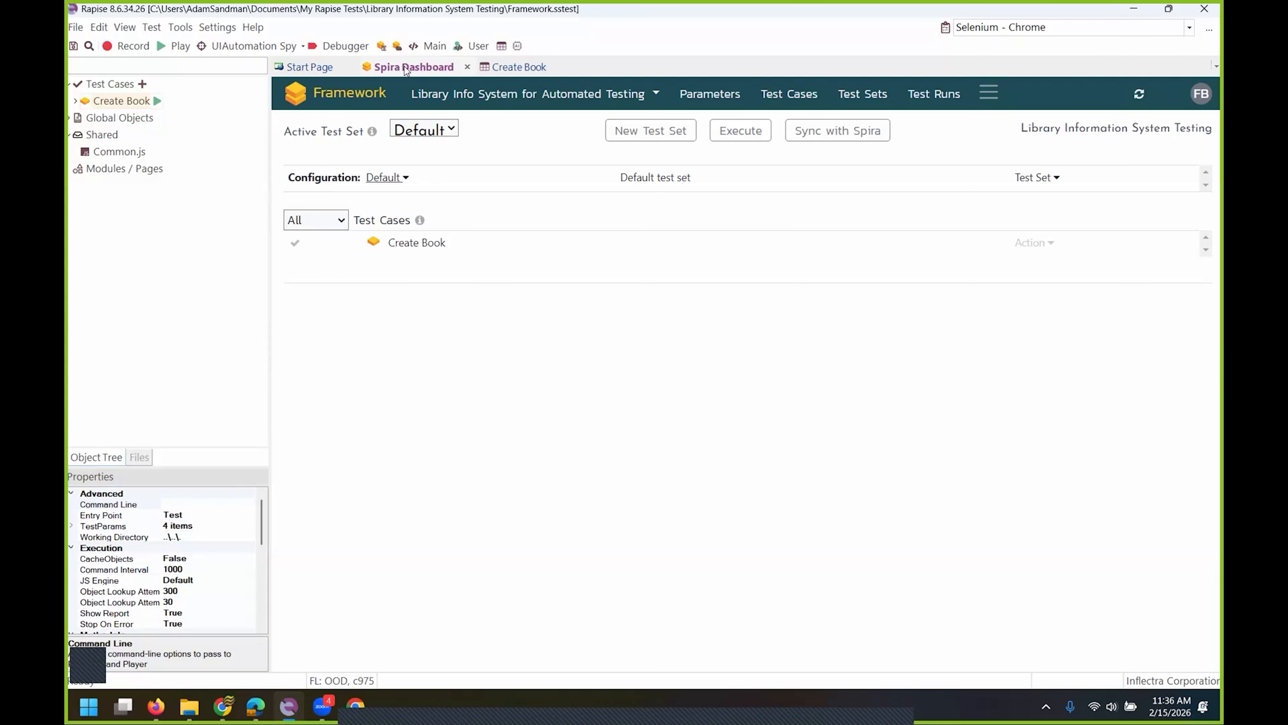
{"action": "left_click", "coordinate": [842, 131]}
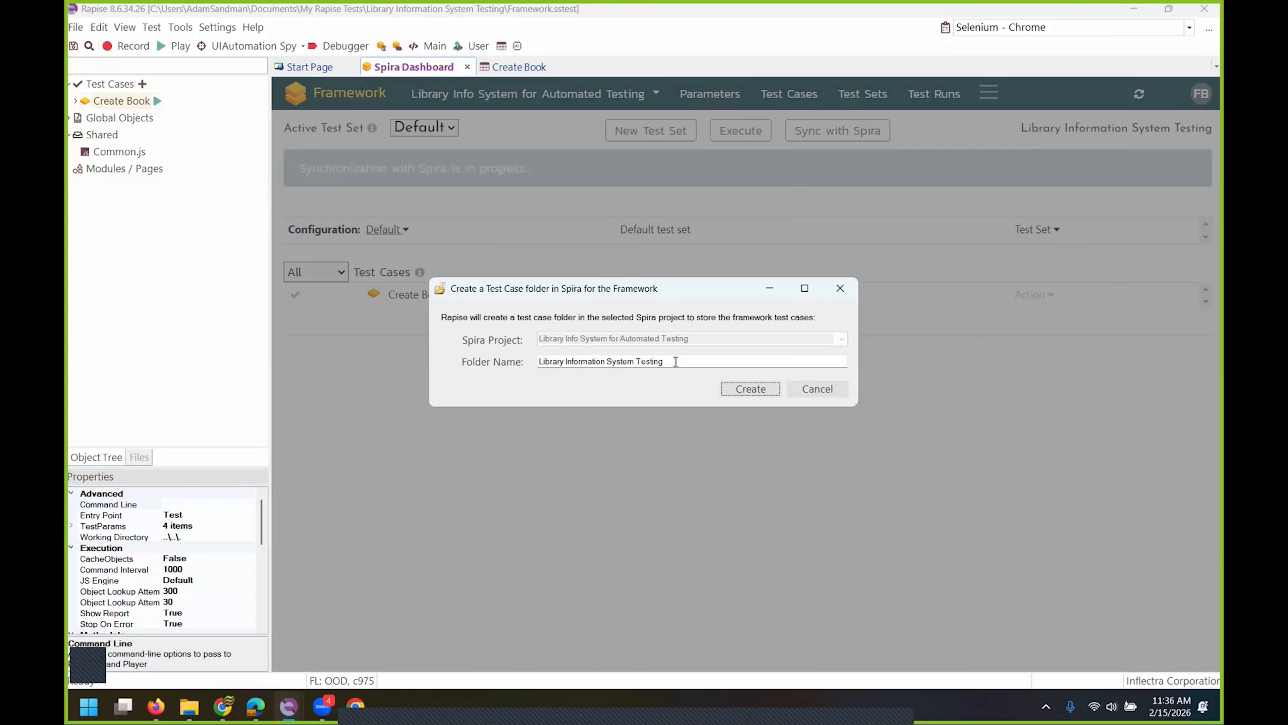
{"action": "left_click", "coordinate": [752, 388]}
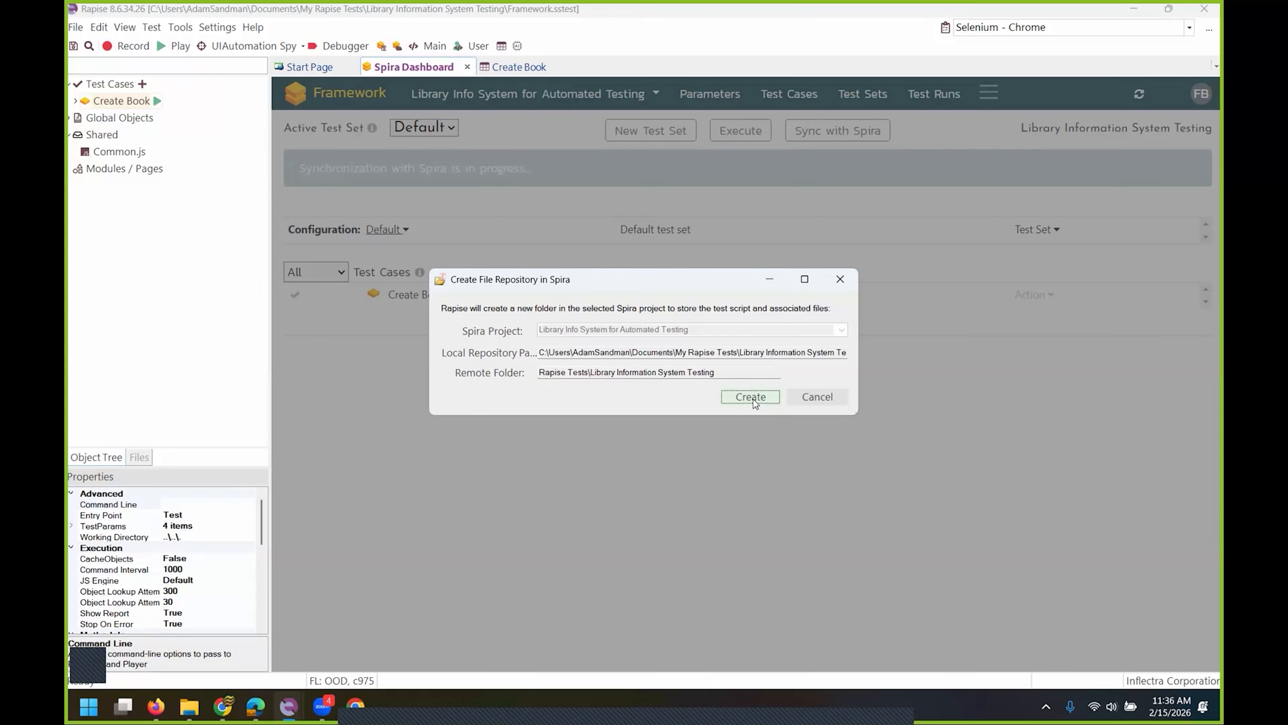
{"action": "left_click", "coordinate": [756, 398]}
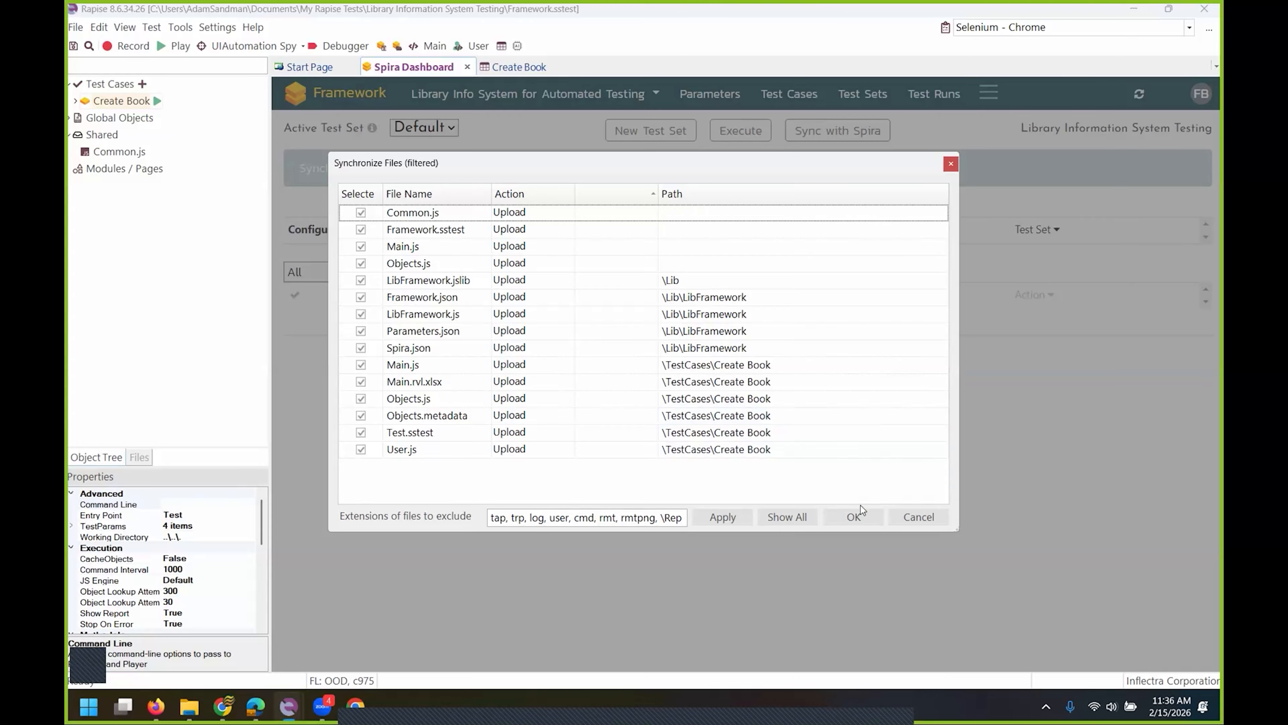
{"action": "left_click", "coordinate": [855, 517]}
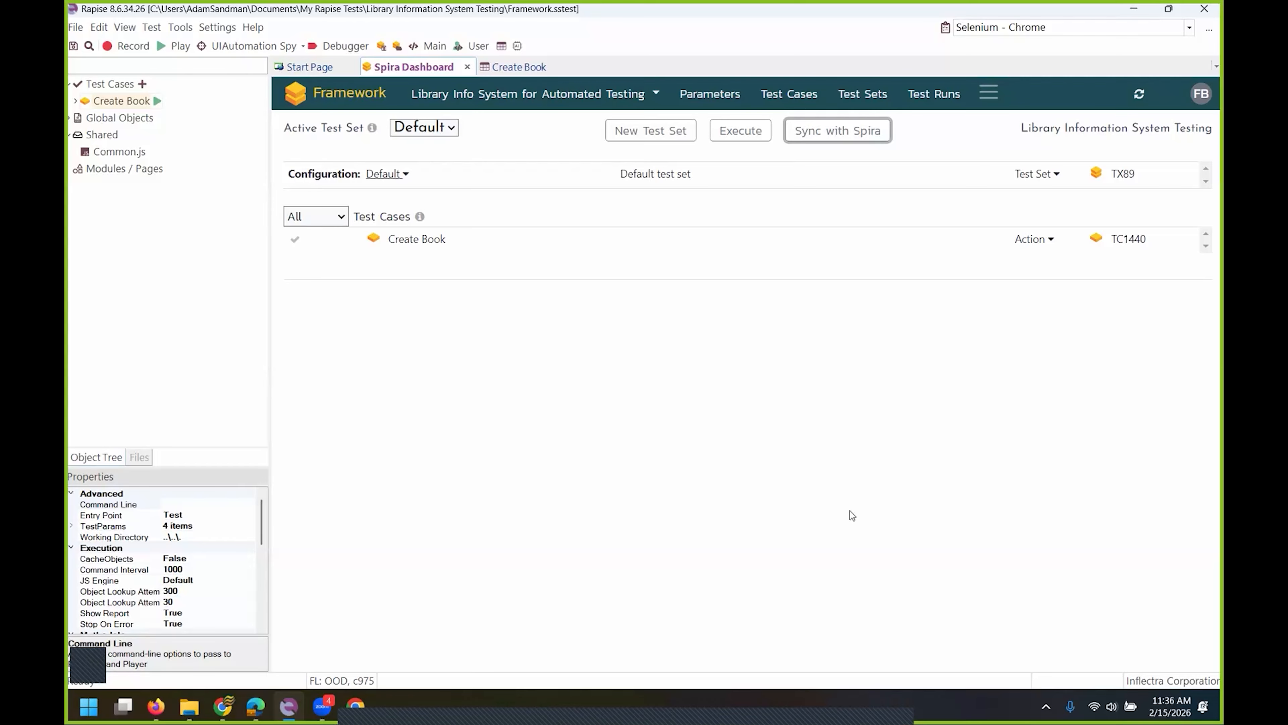
- Add a test case named "Edit Book" with the Web methodology, using RVL (Rapise Visual Language) as the scripting language
{"action": "left_click", "coordinate": [143, 84]}
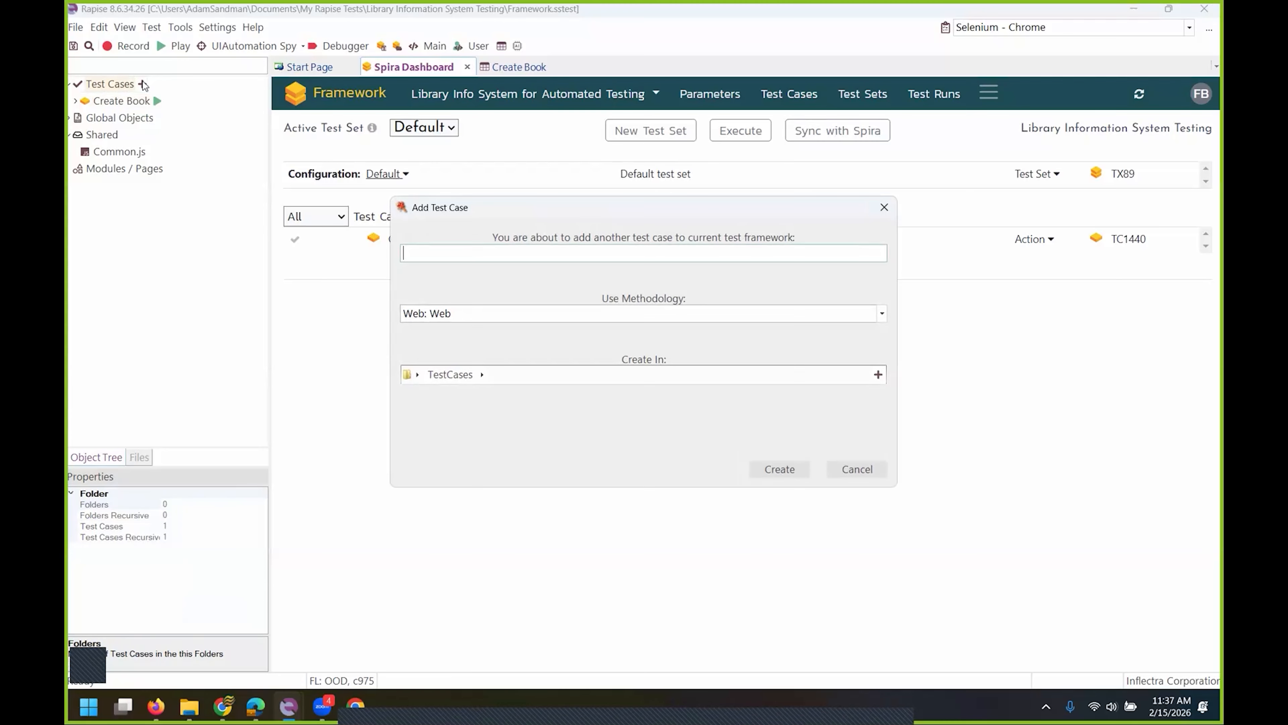
{"action": "type", "text": "Edit Book"}
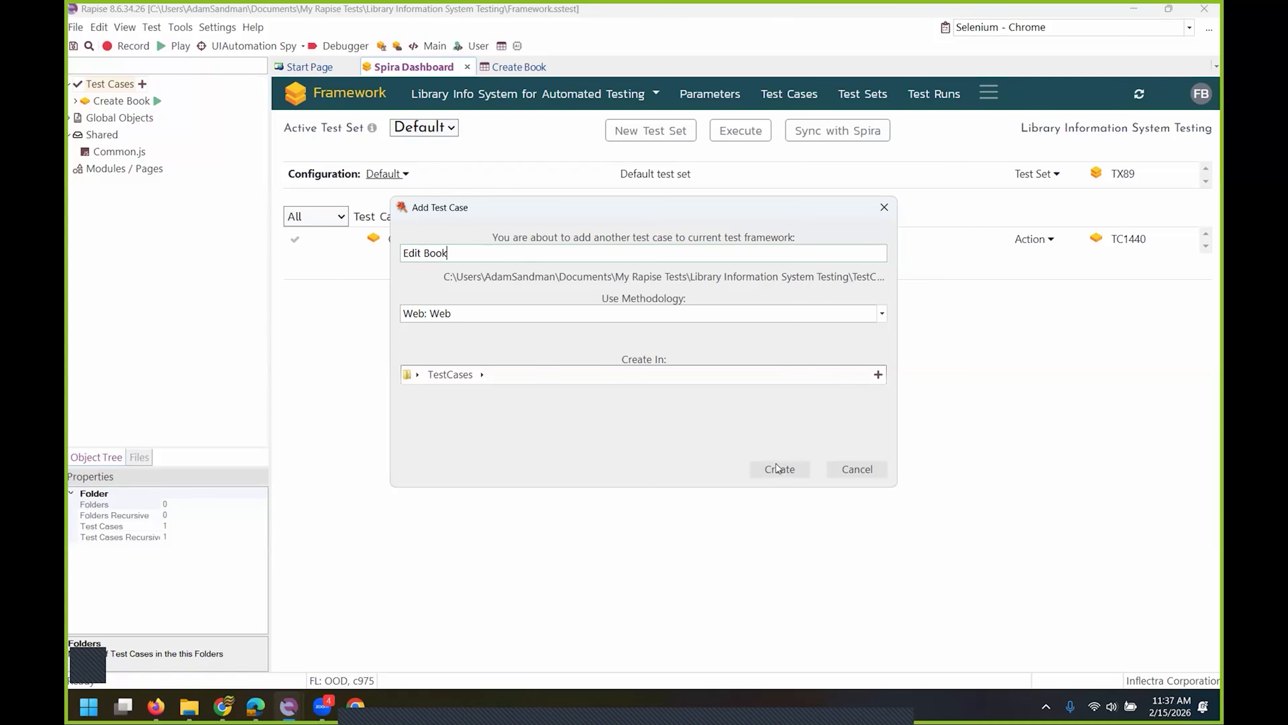
{"action": "left_click", "coordinate": [779, 468]}
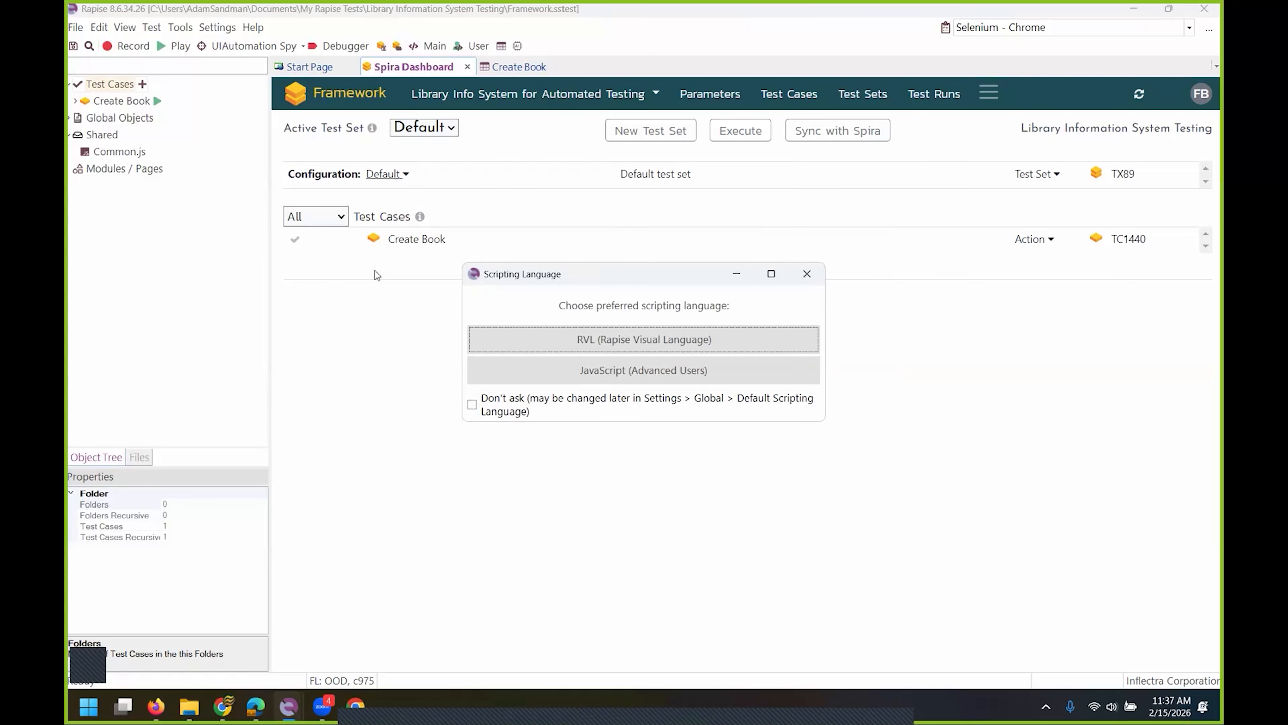
{"action": "left_click", "coordinate": [628, 337]}
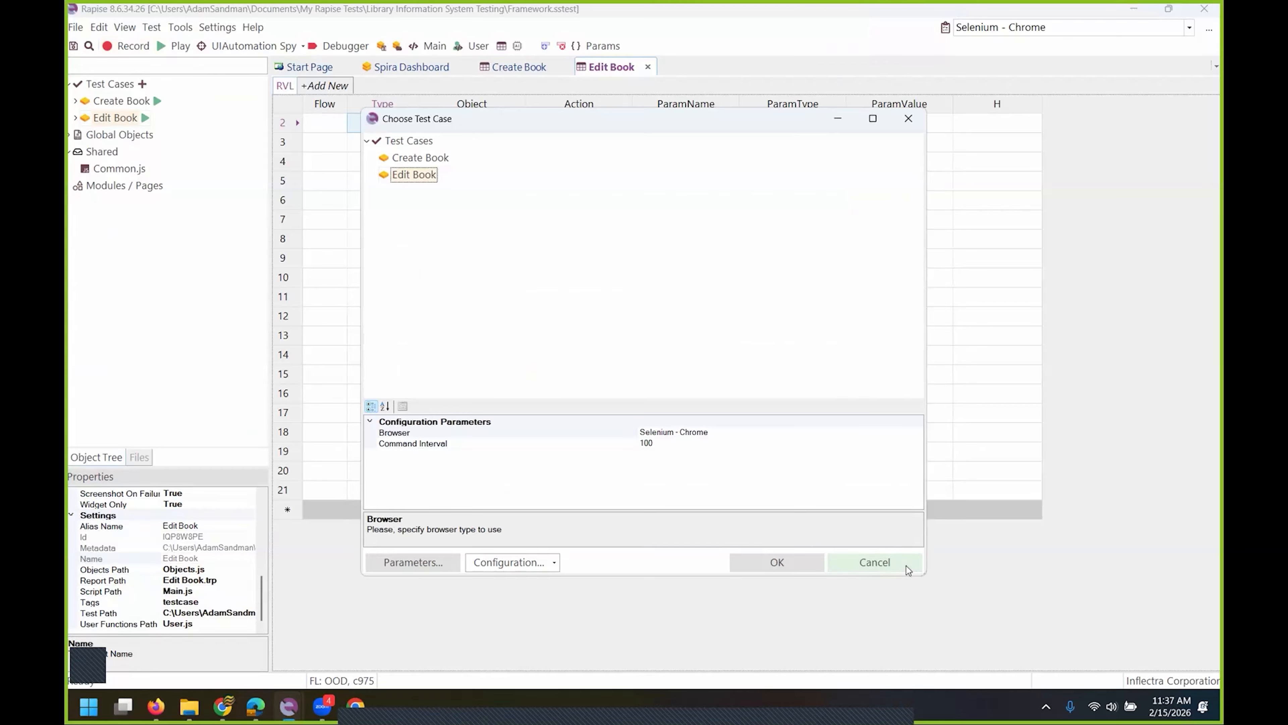
- Start recording the Edit Book test case with Selenium - Chrome and log in with the librarian account and its password
{"action": "left_click", "coordinate": [805, 559]}
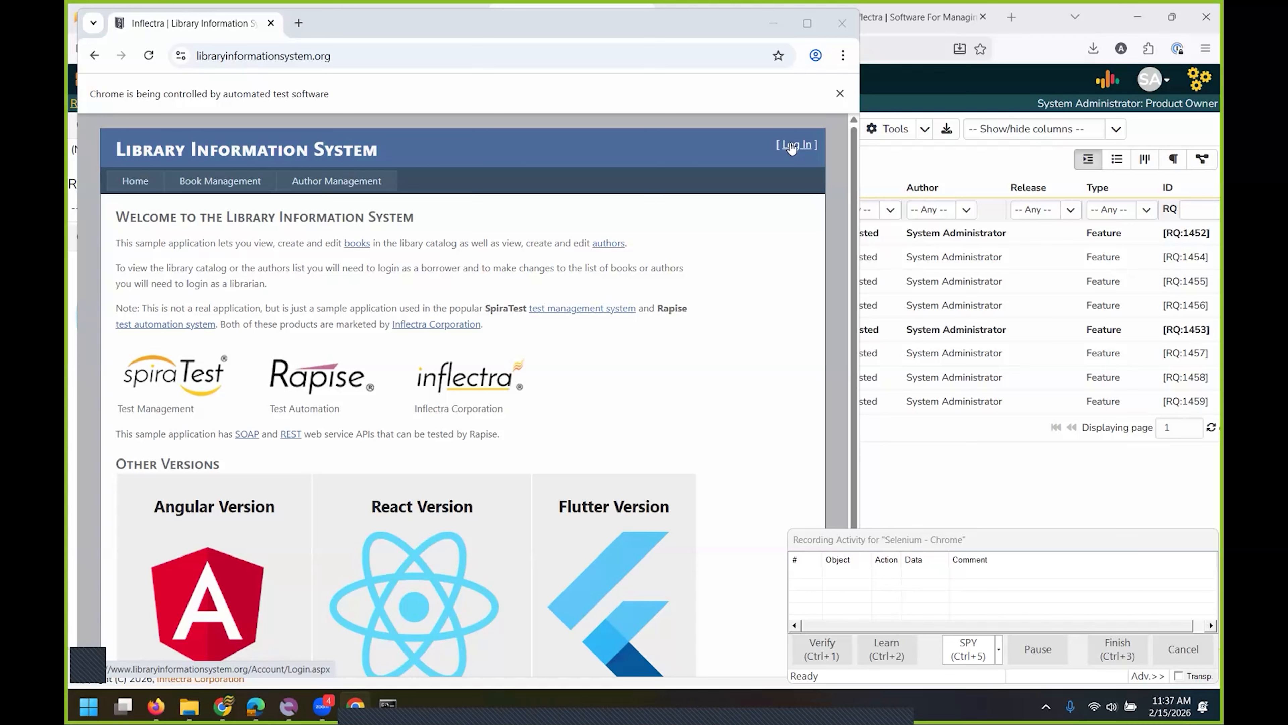
{"action": "left_click", "coordinate": [796, 146]}
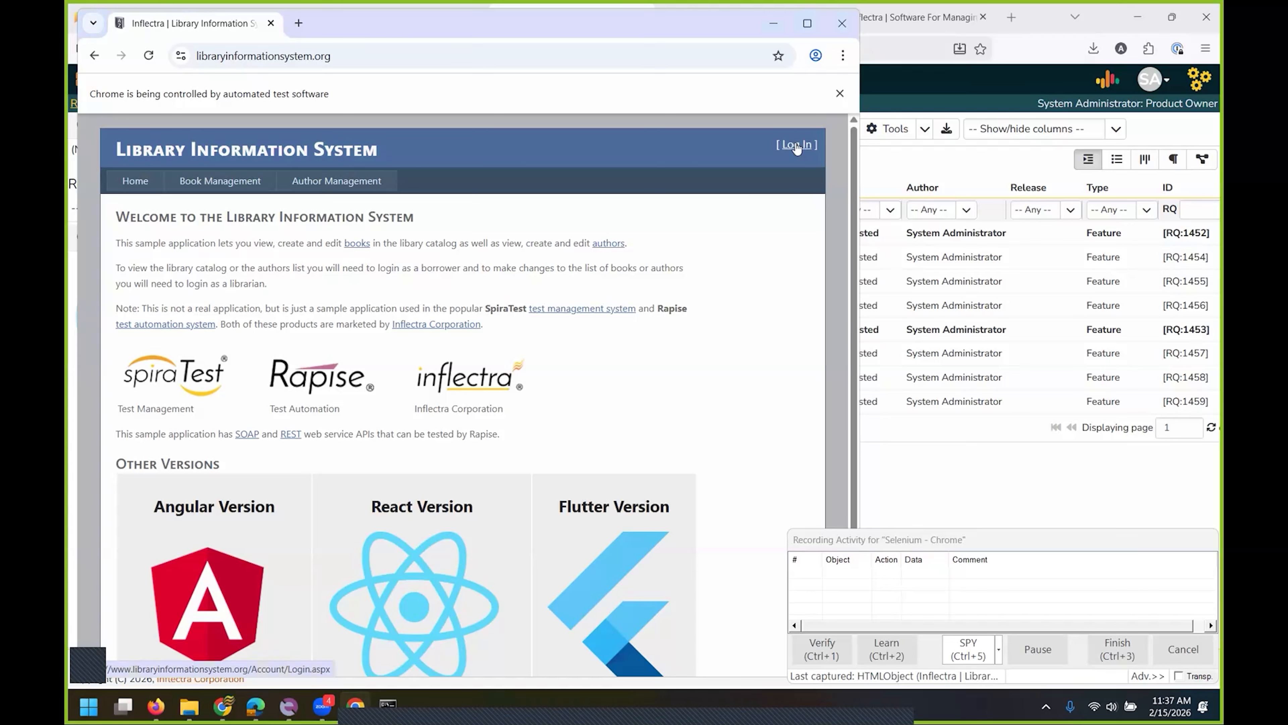
{"action": "left_click", "coordinate": [179, 316]}
{"action": "type", "text": "librarian"}
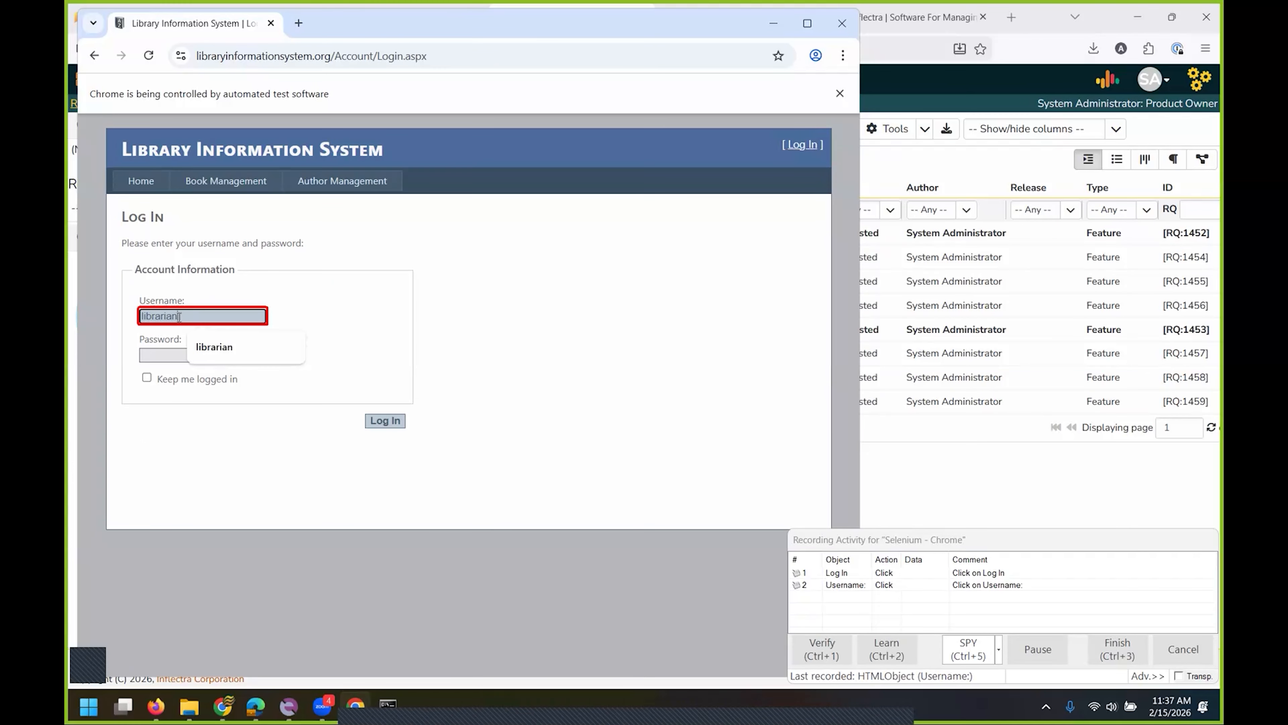
{"action": "left_click", "coordinate": [153, 357]}
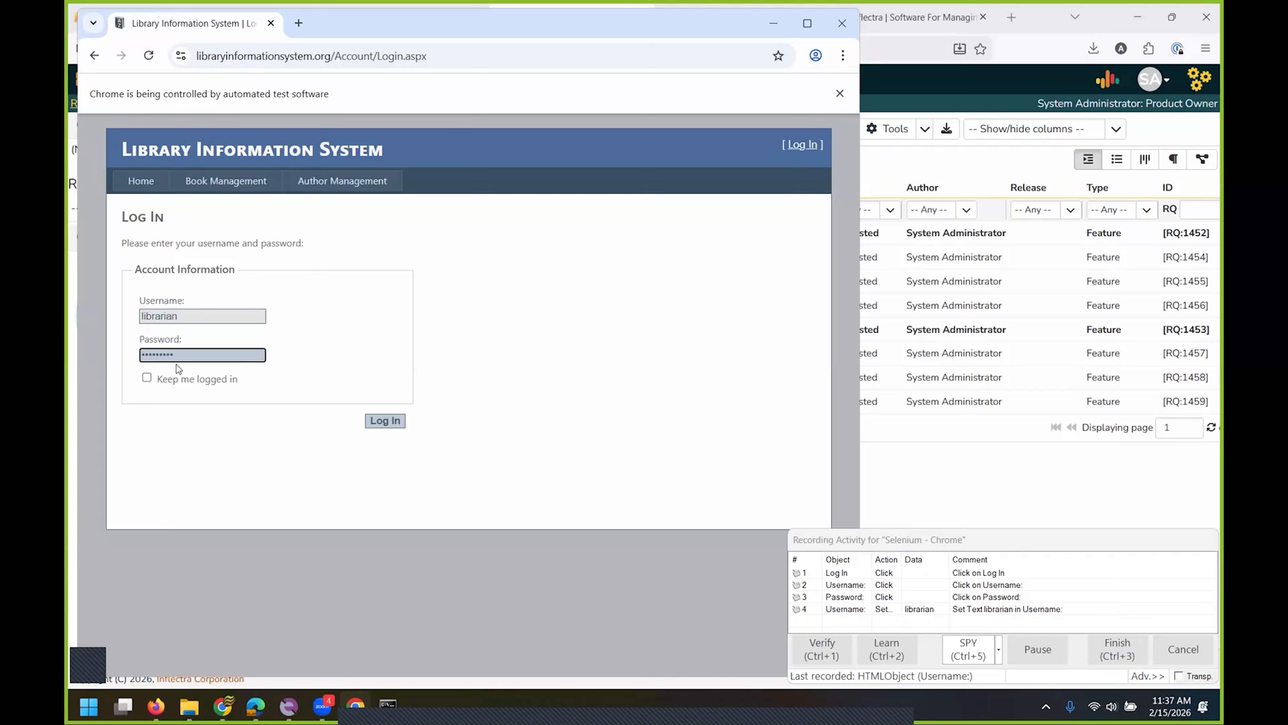
{"action": "left_click", "coordinate": [389, 421]}
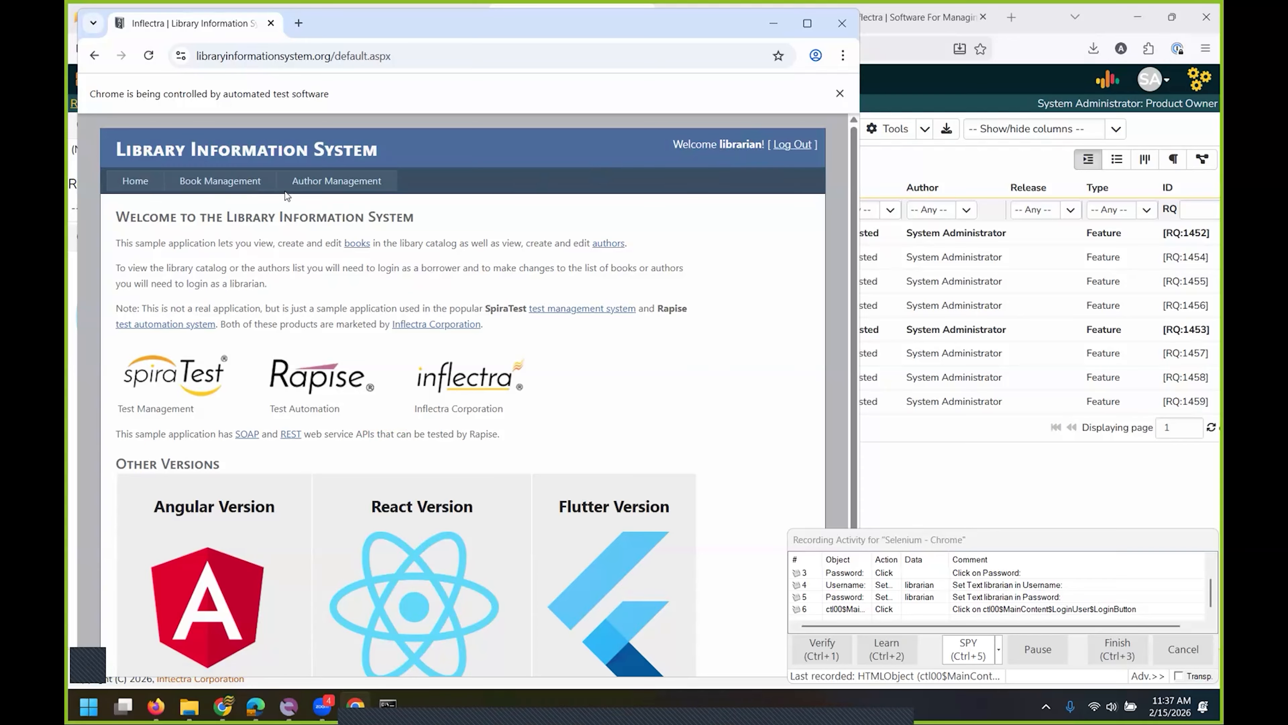
- Rename the book "Chesil Beach" to "Chesil Beach 2" in Book Management and save the update
{"action": "left_click", "coordinate": [204, 180]}
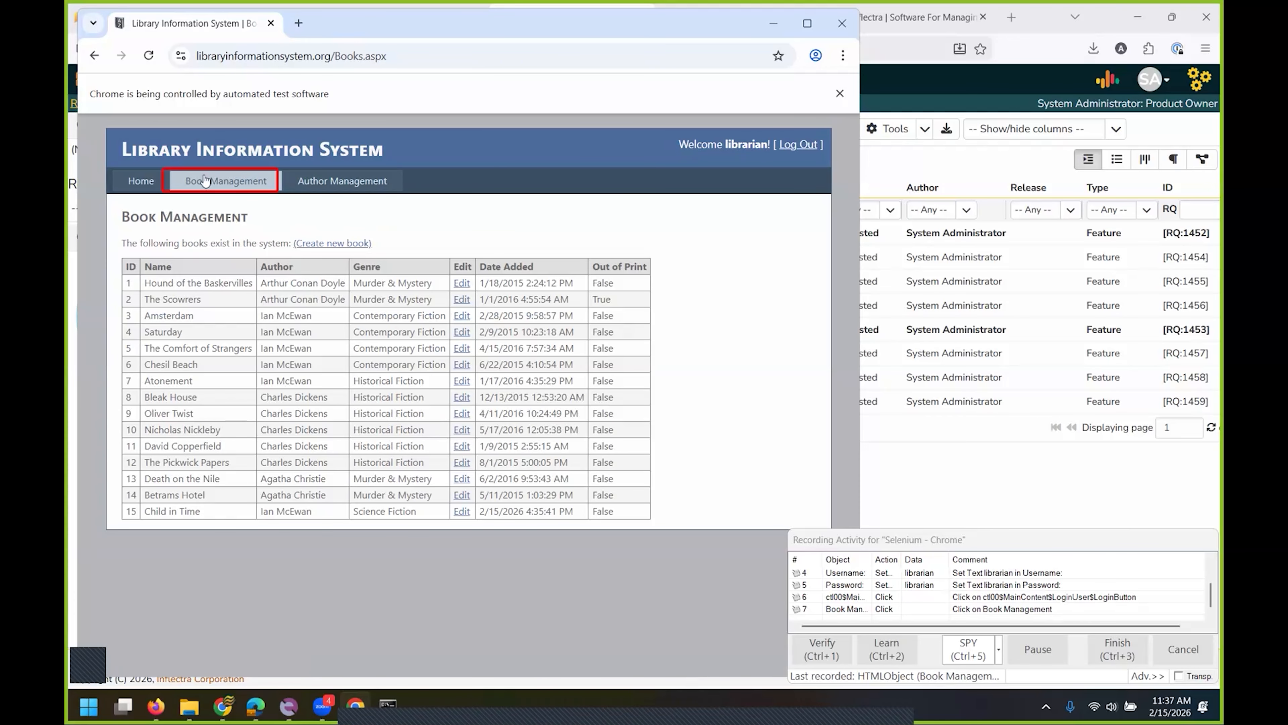
{"action": "left_click", "coordinate": [462, 365]}
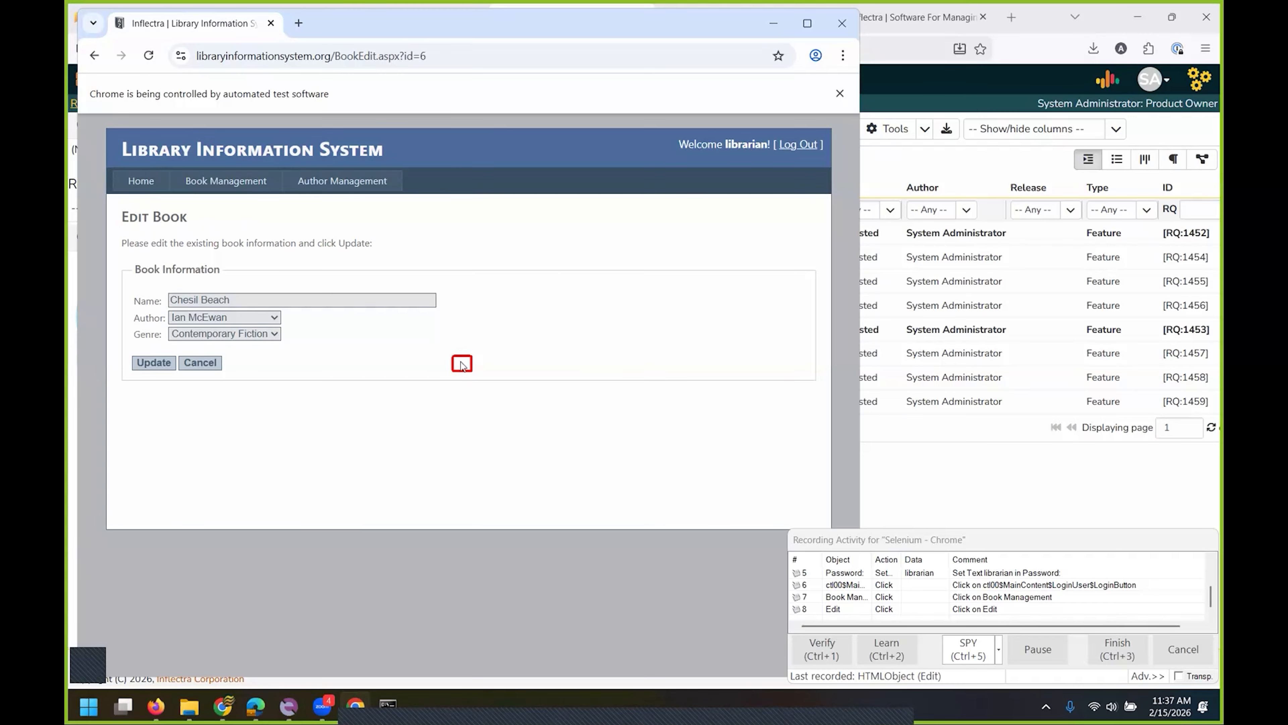
{"action": "left_click", "coordinate": [297, 299]}
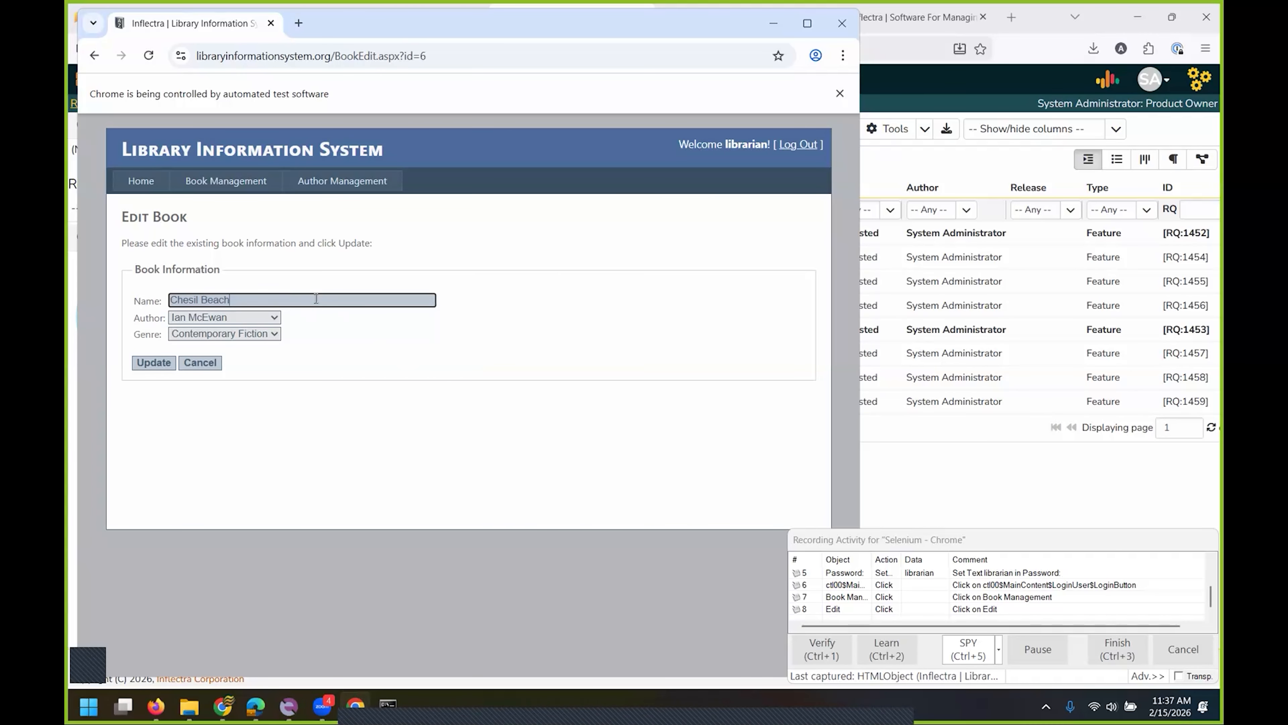
{"action": "type", "text": "2"}
{"action": "left_click", "coordinate": [151, 363]}
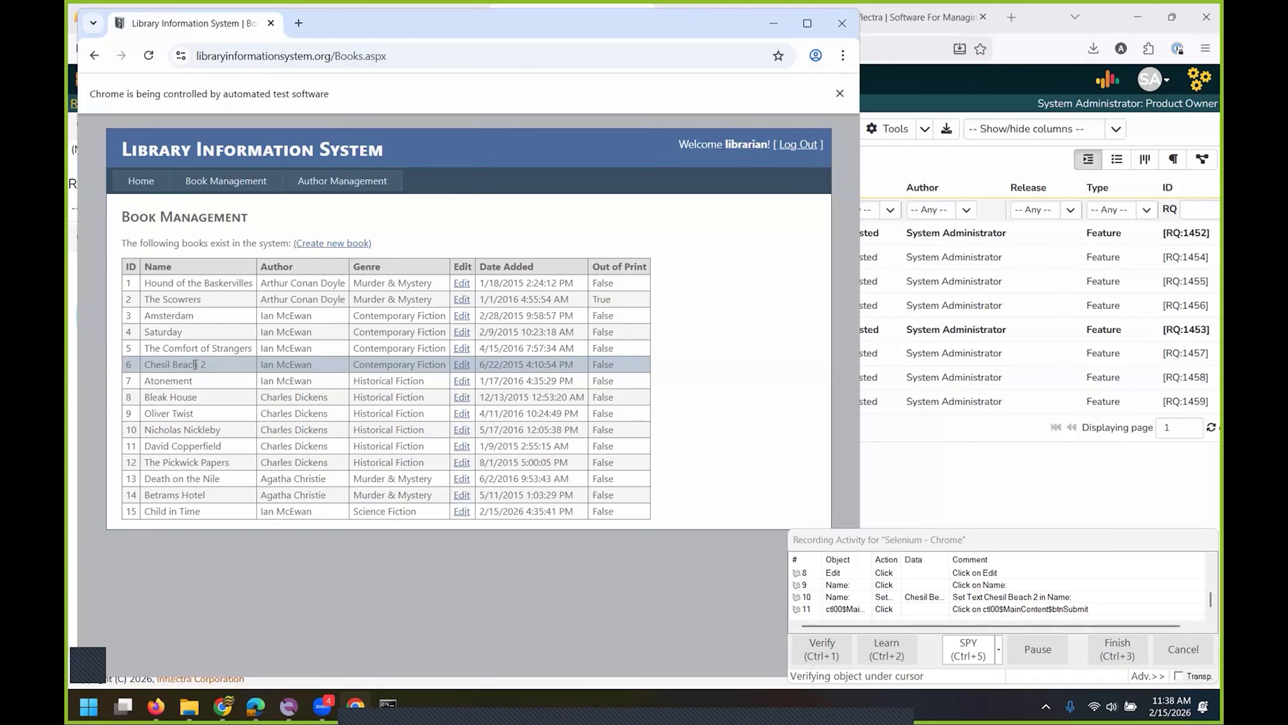
- Record a verification of the InnerText of the "Chesil Beach 2" table entry, and log out of the library site
{"action": "key", "text": "ctrl+1"}
{"action": "left_click", "coordinate": [482, 406]}
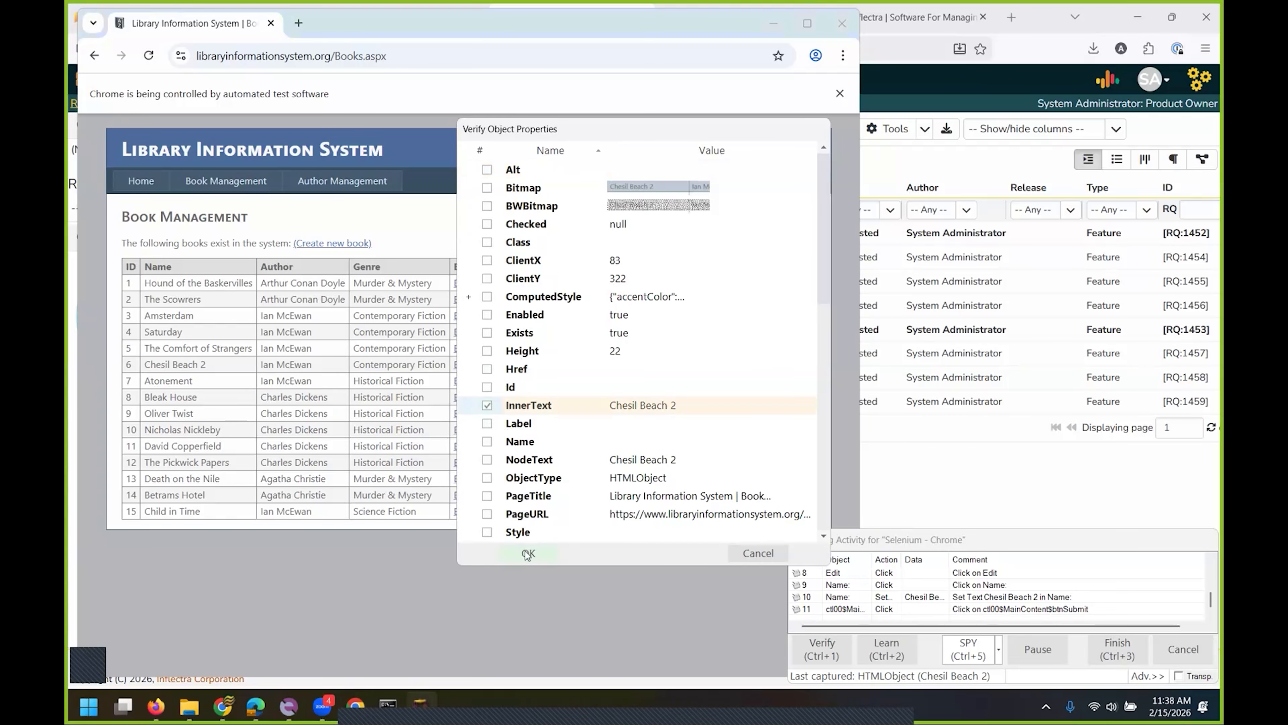
{"action": "left_click", "coordinate": [527, 552]}
{"action": "left_click", "coordinate": [798, 146]}
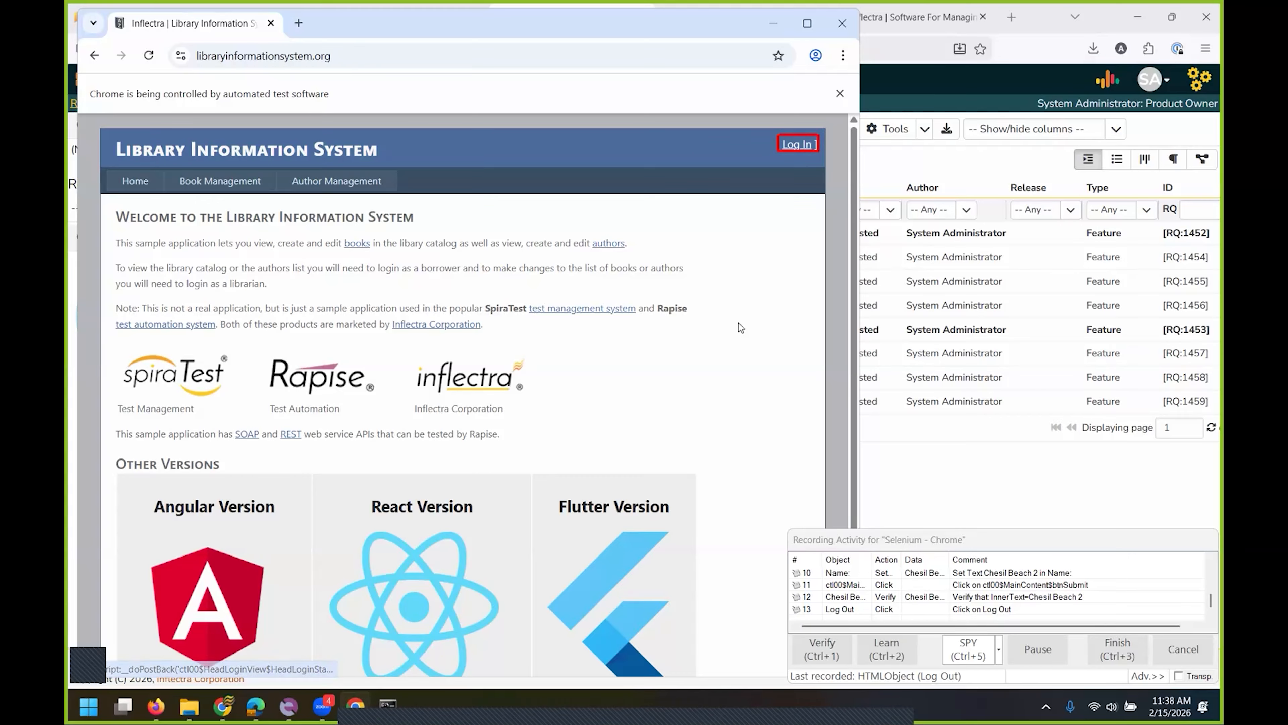
- Finish the Edit Book recording, and synchronize all listed framework files in Rapise with Spira
{"action": "left_click", "coordinate": [1131, 654]}
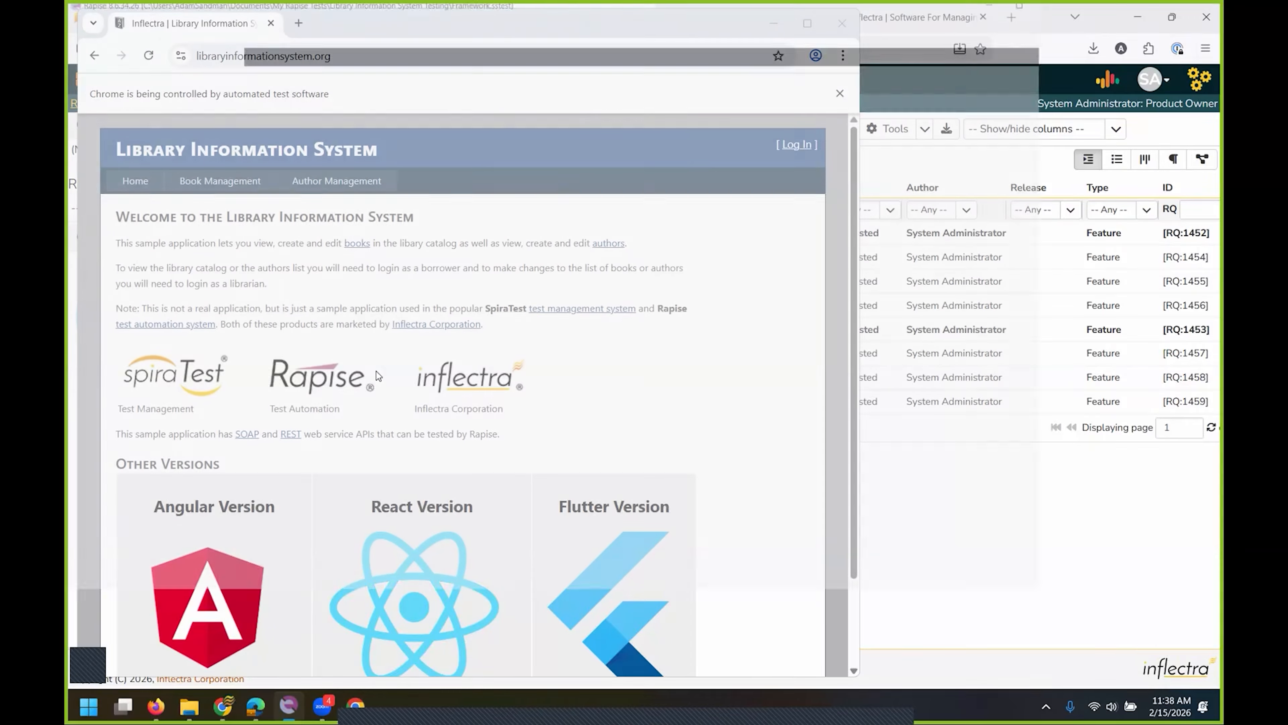
{"action": "left_click", "coordinate": [552, 11]}
{"action": "left_click", "coordinate": [315, 102]}
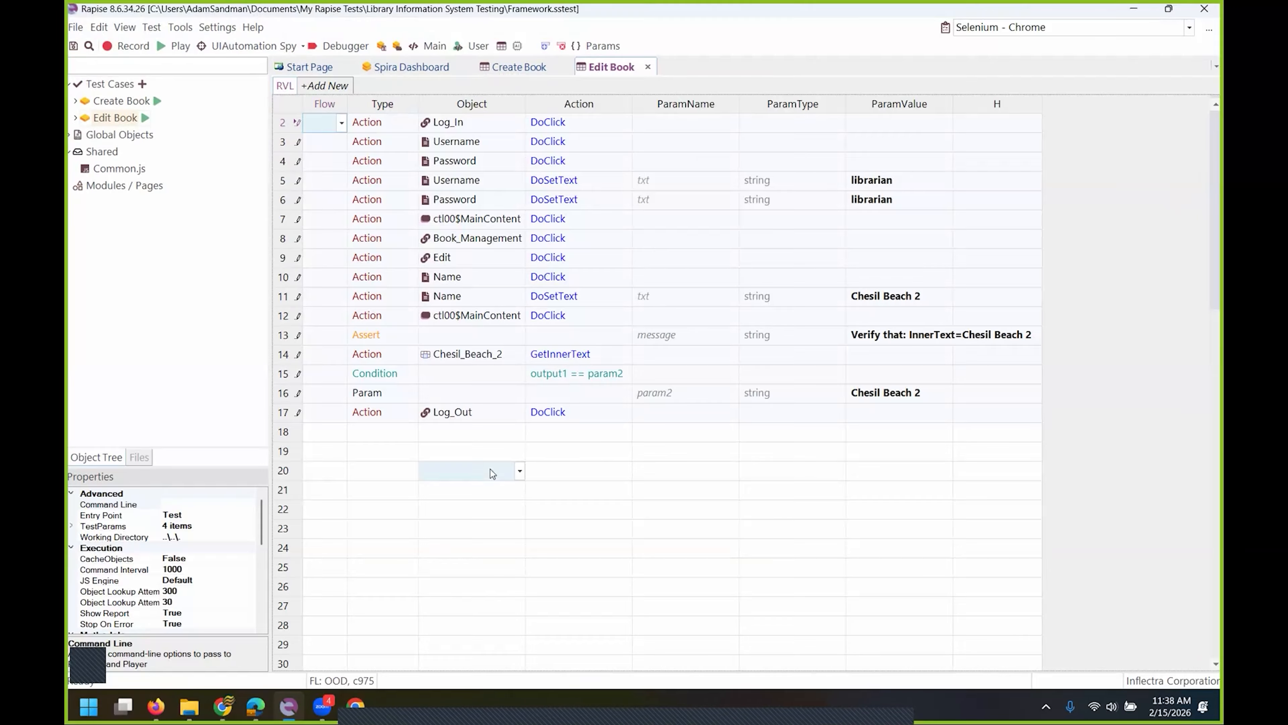
{"action": "left_click", "coordinate": [393, 71]}
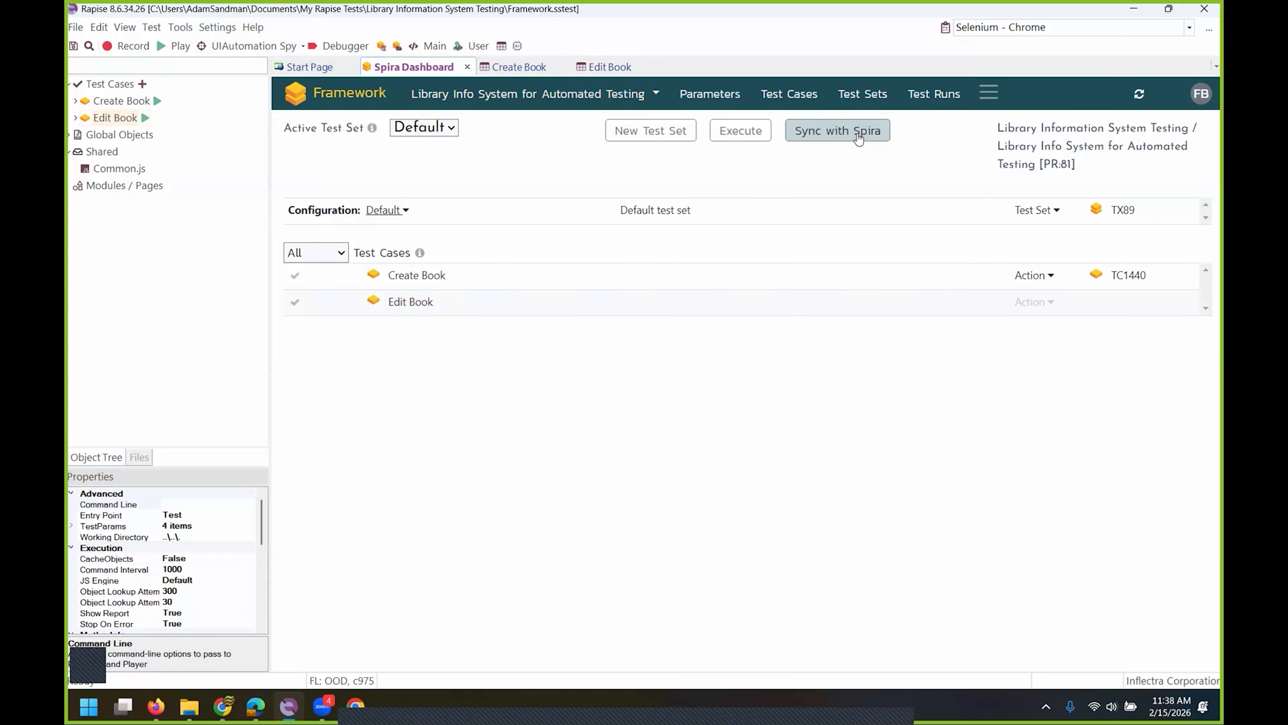
{"action": "left_click", "coordinate": [837, 131]}
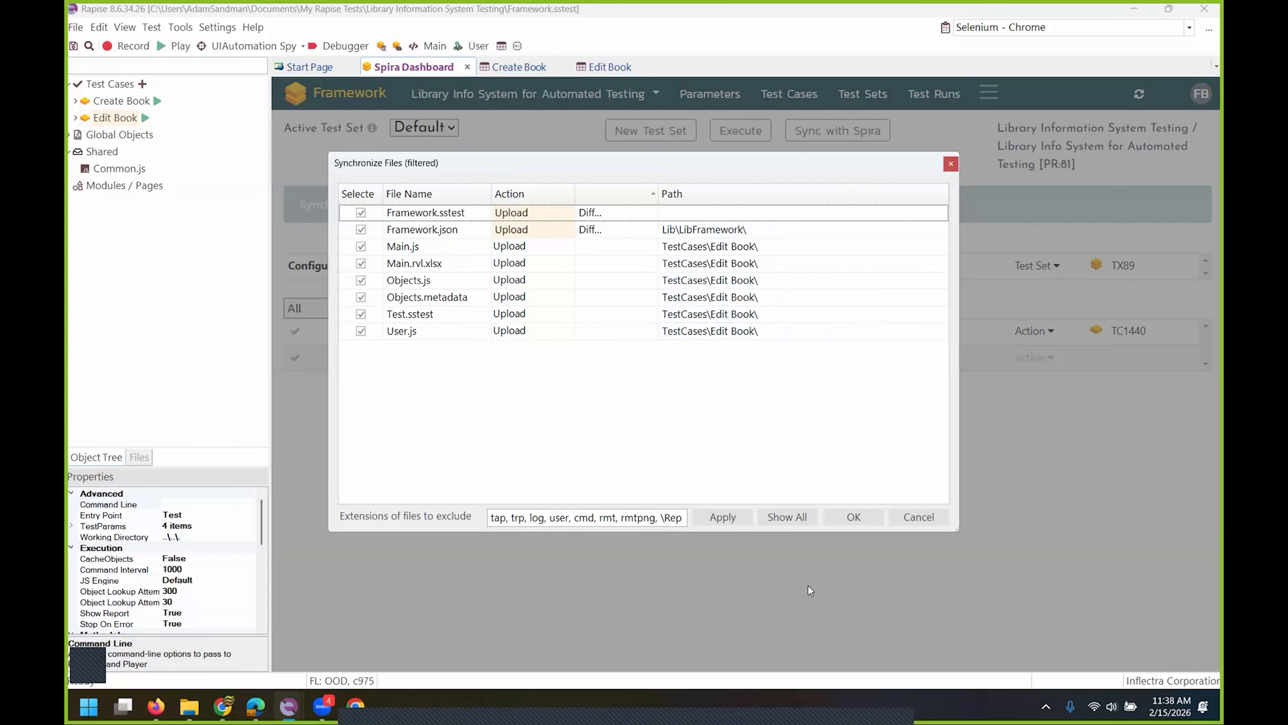
{"action": "left_click", "coordinate": [874, 520]}
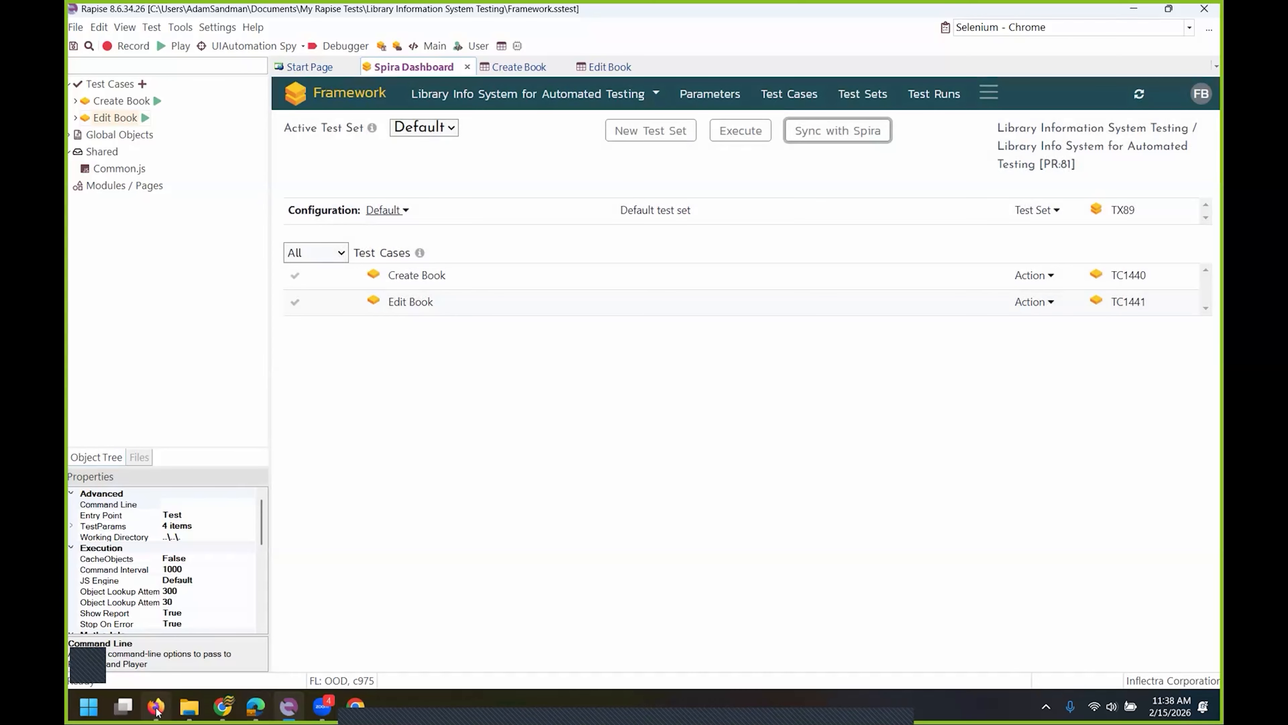
- In SpiraPlan, add requirement RQ:1454 on creating a new book entry to the requirement coverage of the Create Book test case
{"action": "left_click", "coordinate": [157, 706]}
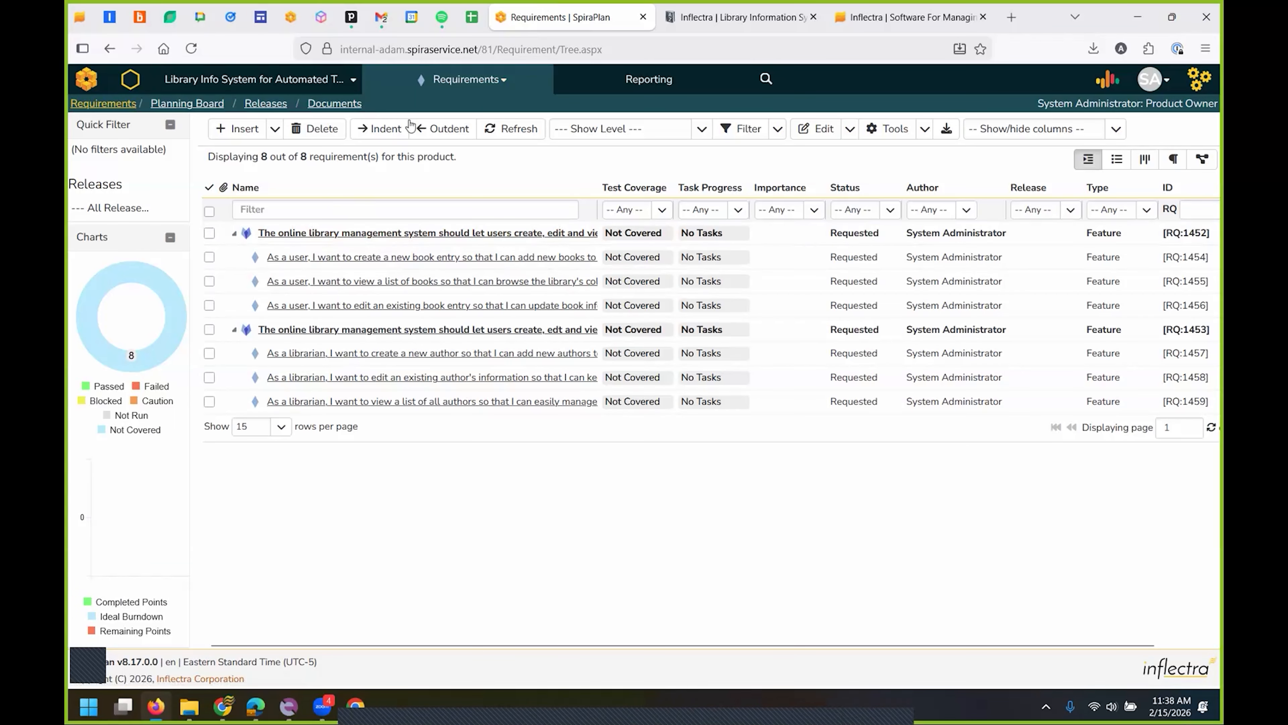
{"action": "left_click", "coordinate": [480, 87]}
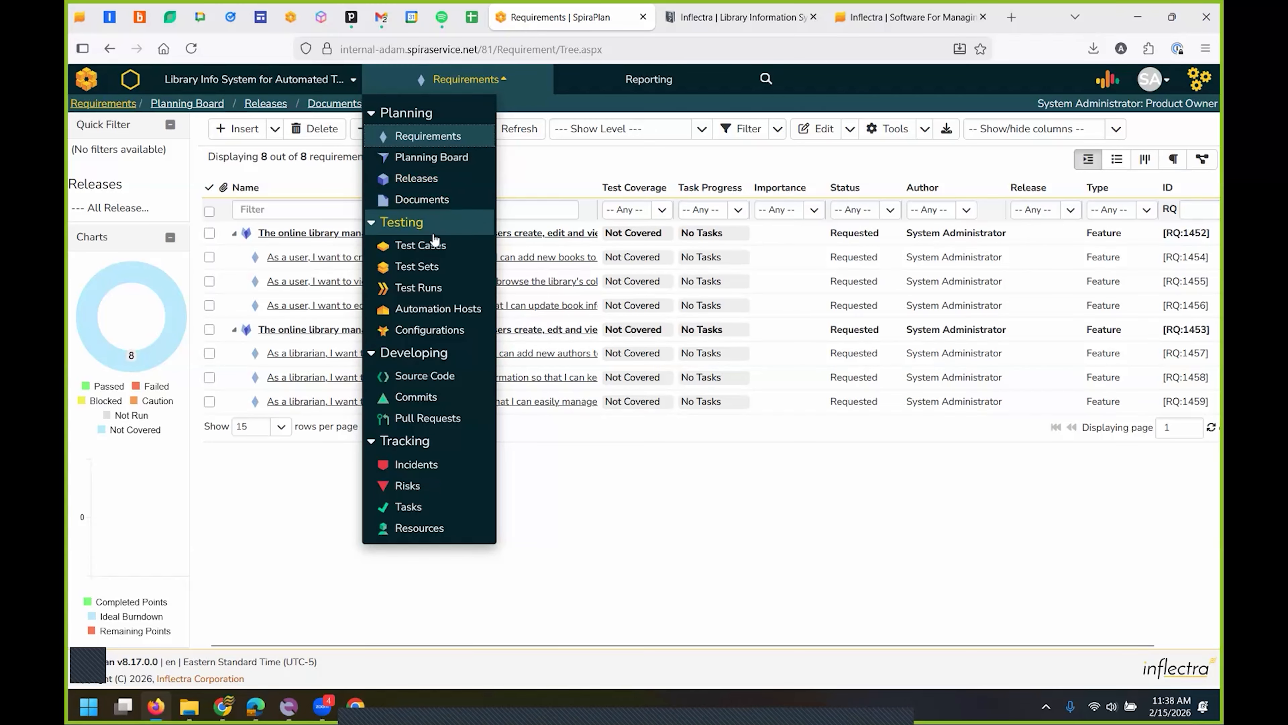
{"action": "left_click", "coordinate": [411, 249]}
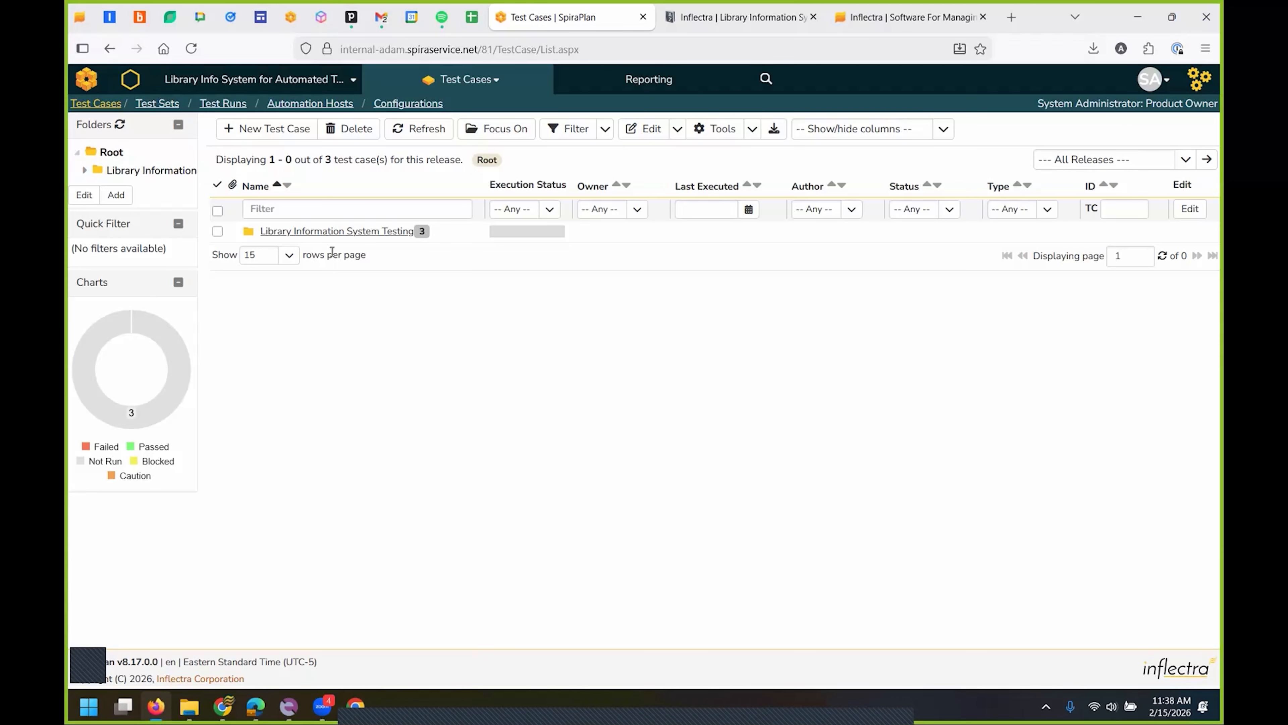
{"action": "left_click", "coordinate": [327, 230]}
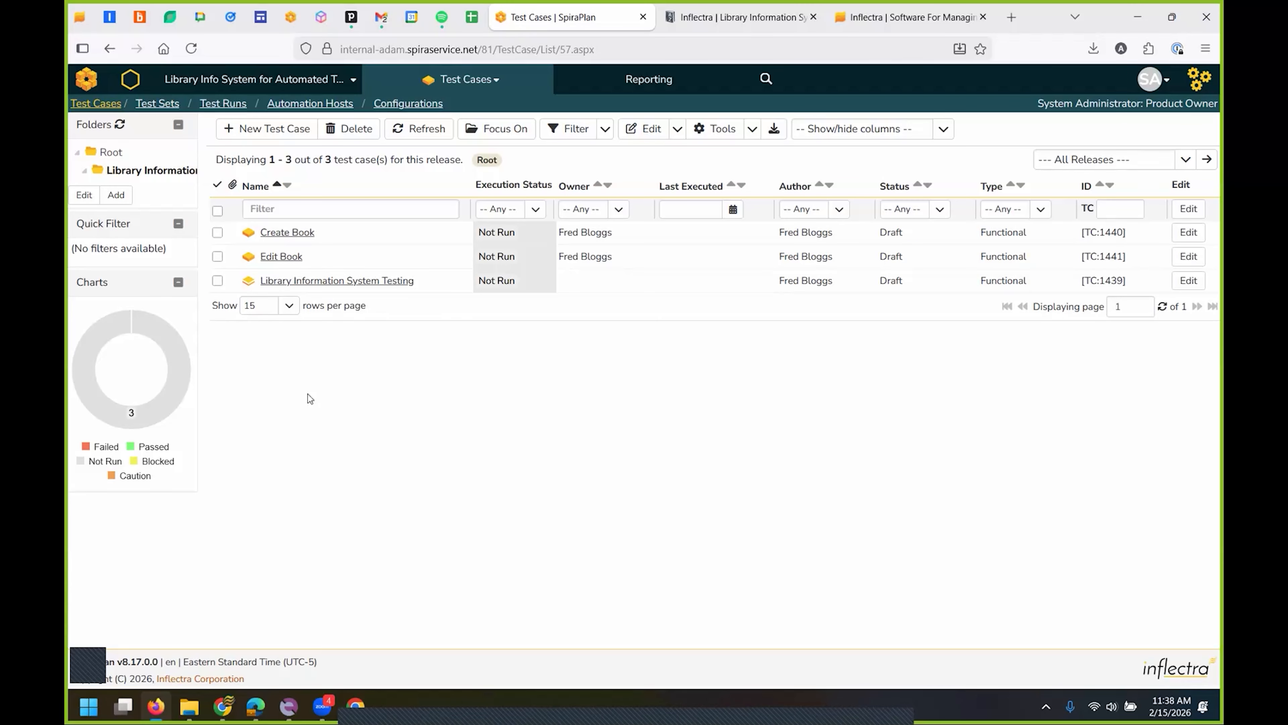
{"action": "left_click", "coordinate": [281, 234]}
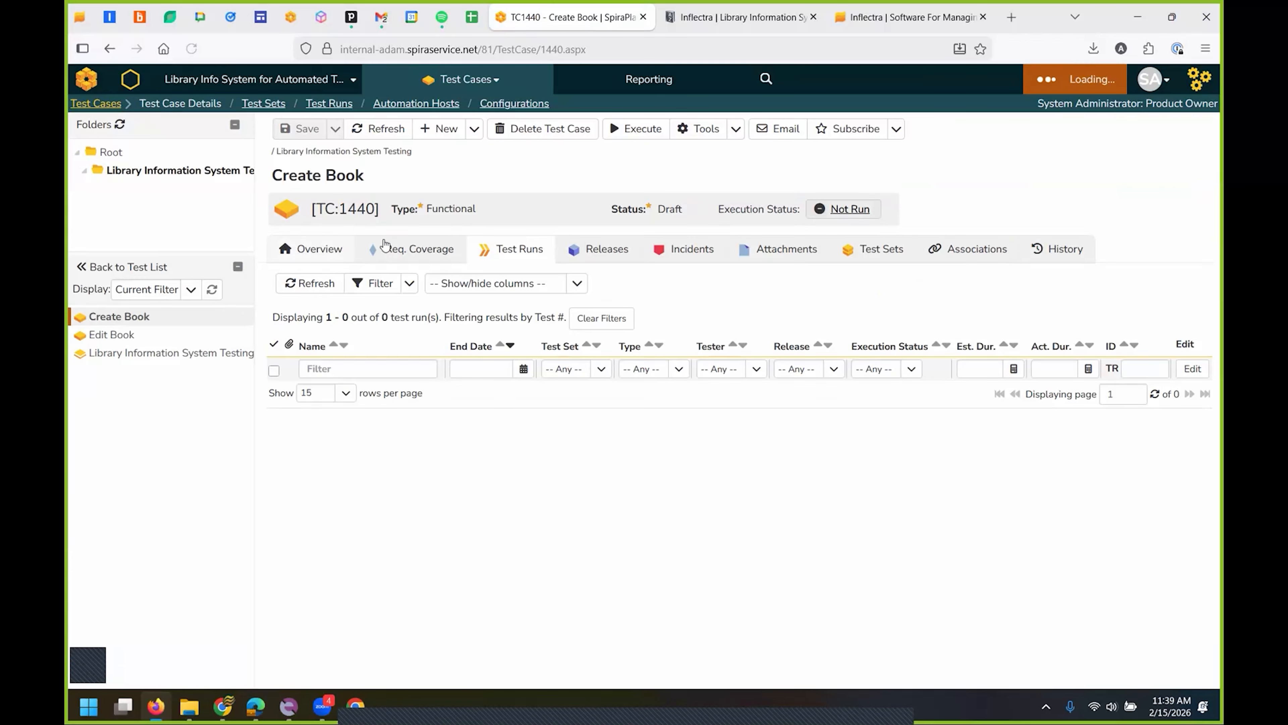
{"action": "left_click", "coordinate": [424, 249]}
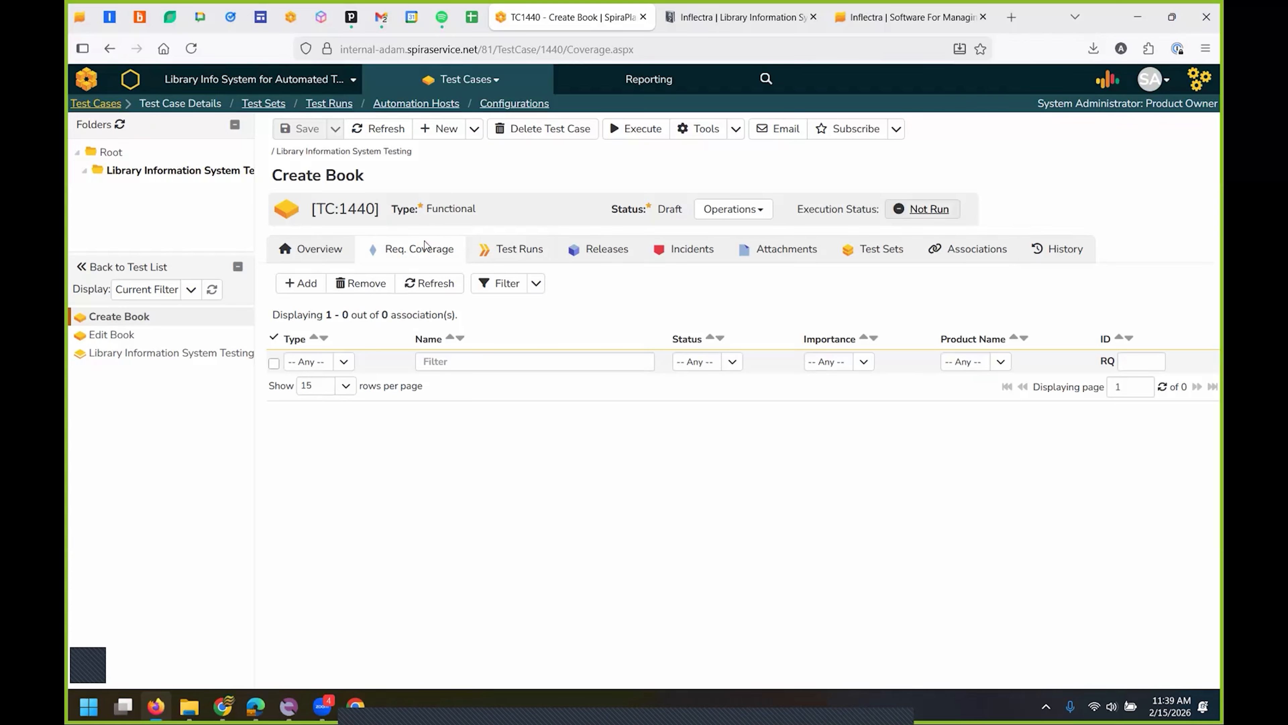
{"action": "left_click", "coordinate": [299, 283]}
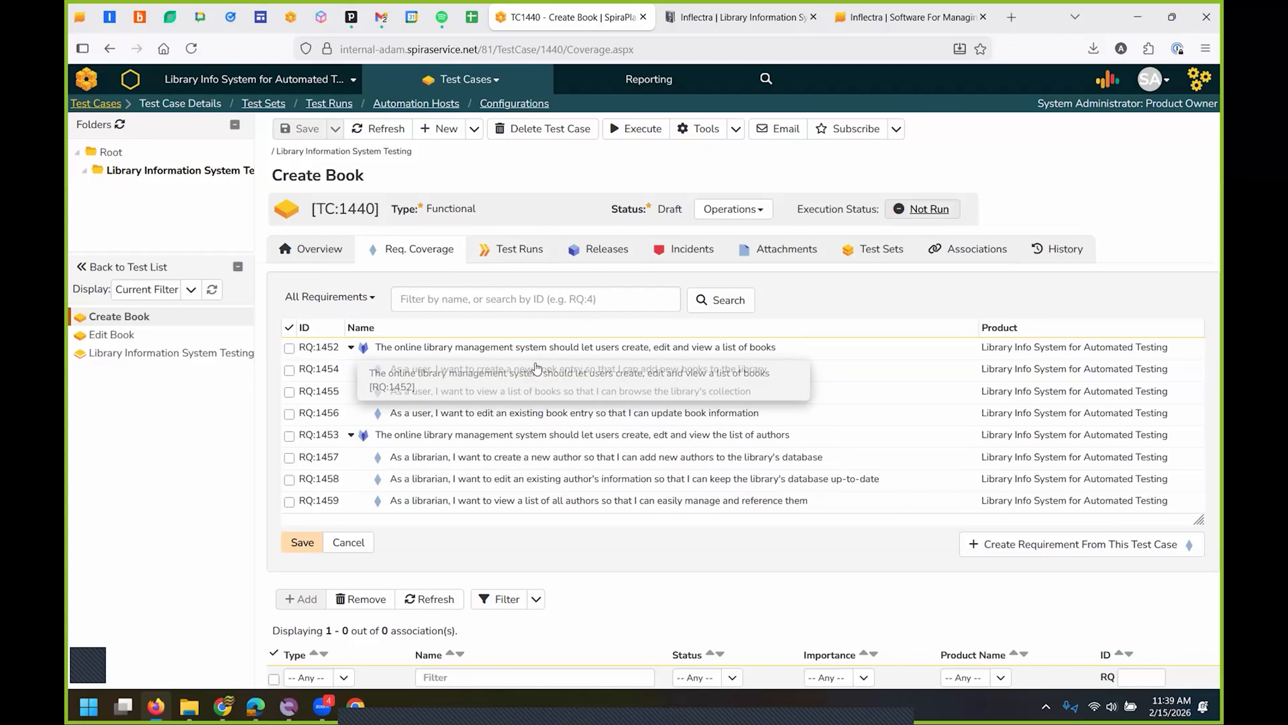
{"action": "left_click", "coordinate": [289, 370]}
{"action": "left_click", "coordinate": [298, 571]}
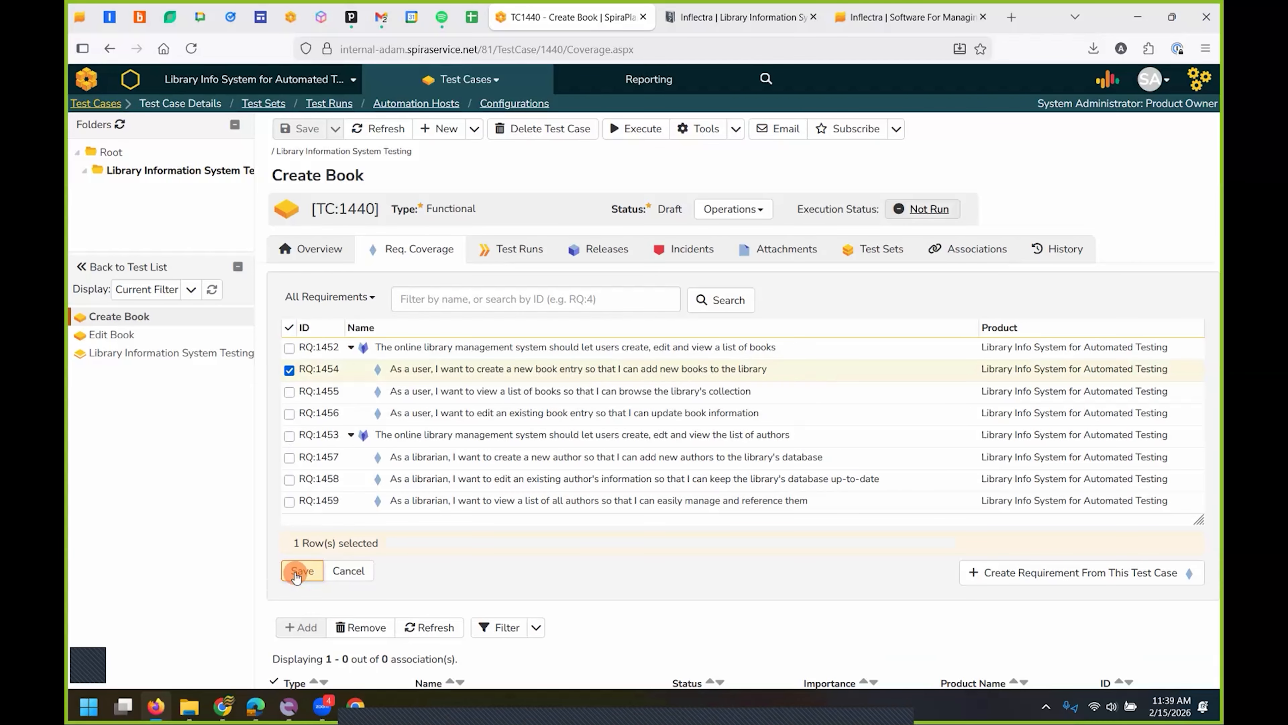
- Add requirement RQ:1456 on editing an existing book entry to the requirement coverage of the Edit Book test case
{"action": "left_click", "coordinate": [112, 334]}
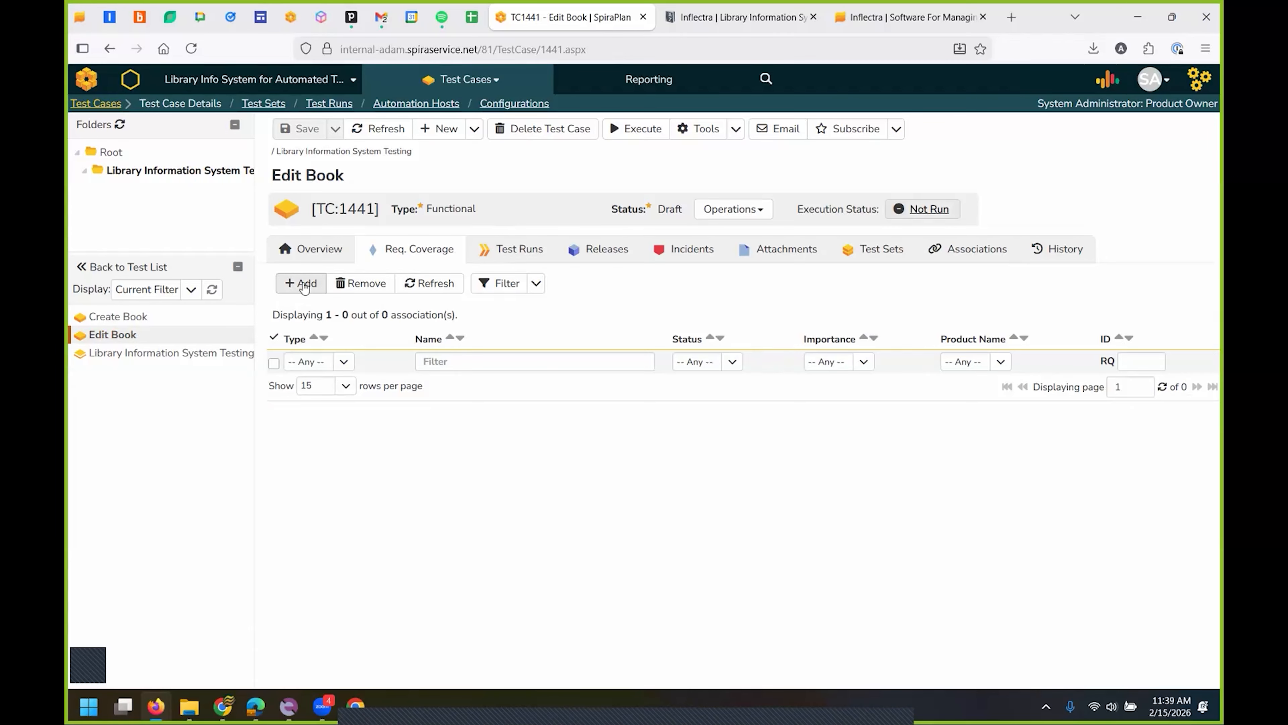
{"action": "left_click", "coordinate": [302, 284]}
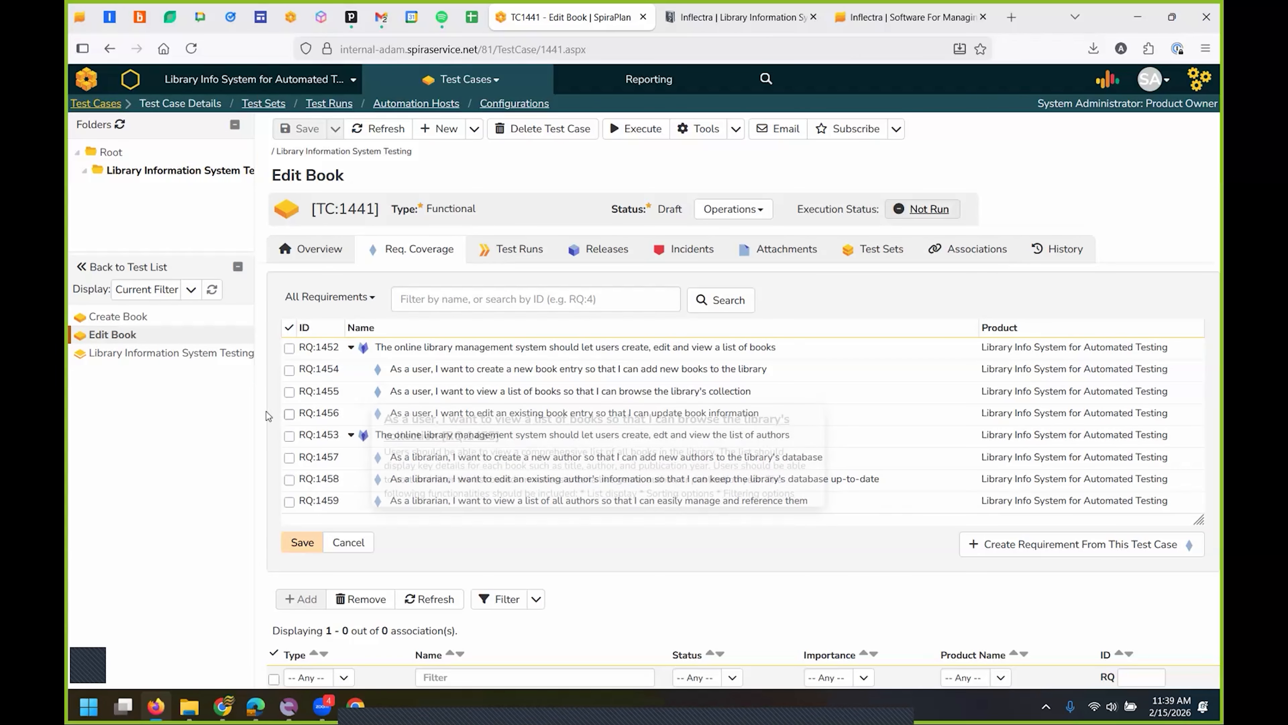
{"action": "left_click", "coordinate": [289, 414]}
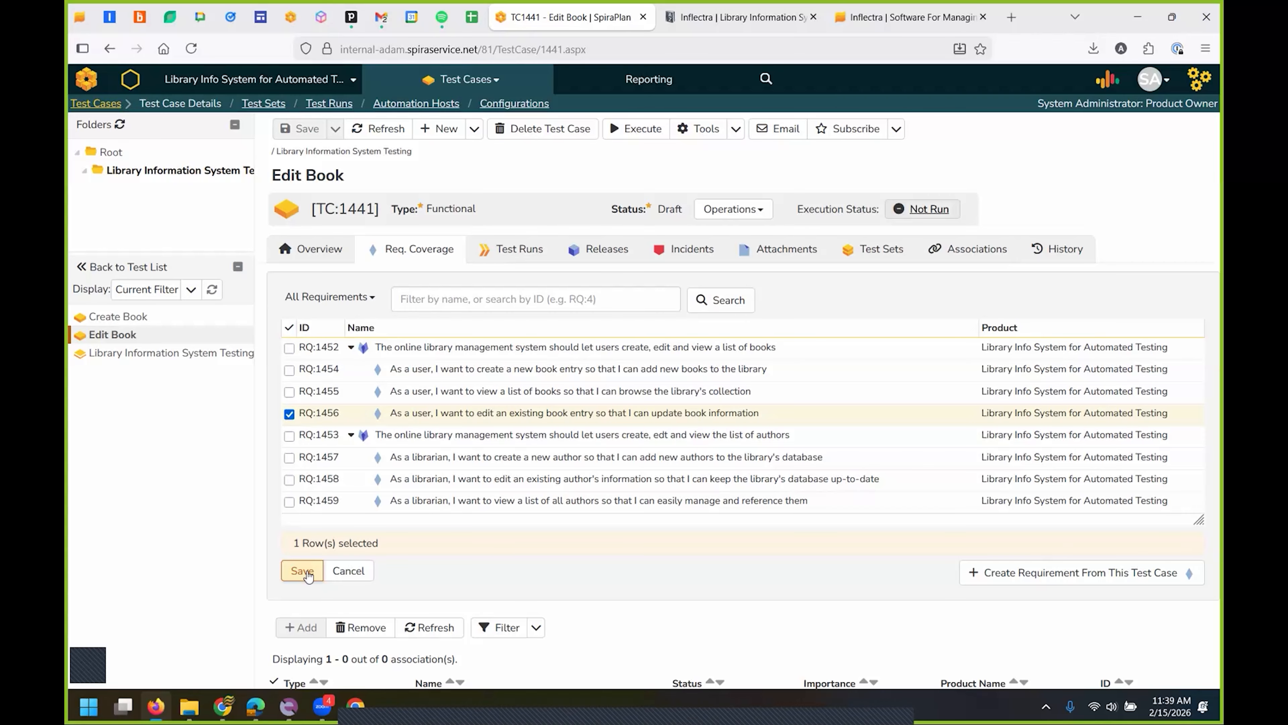
{"action": "left_click", "coordinate": [304, 572]}
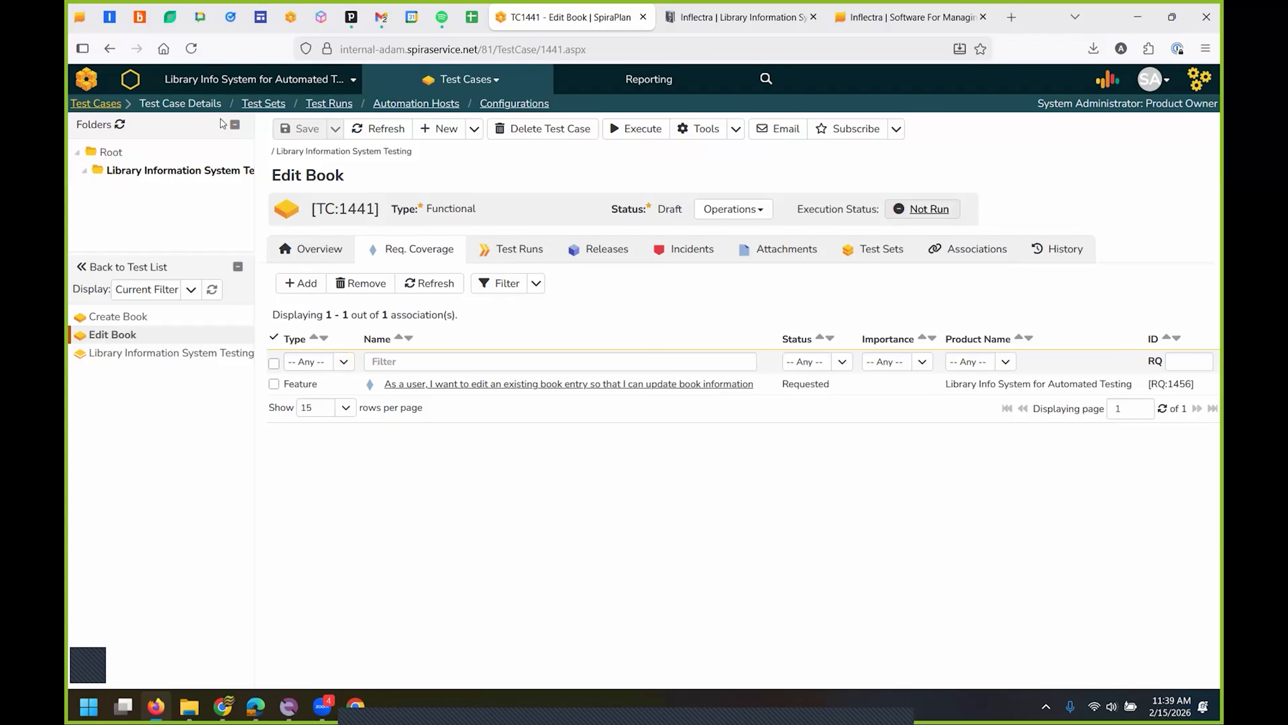
- Add the Create Book and Edit Book test cases to the test coverage of requirement RQ:1455 on viewing a list of books
{"action": "left_click", "coordinate": [464, 79]}
{"action": "left_click", "coordinate": [442, 135]}
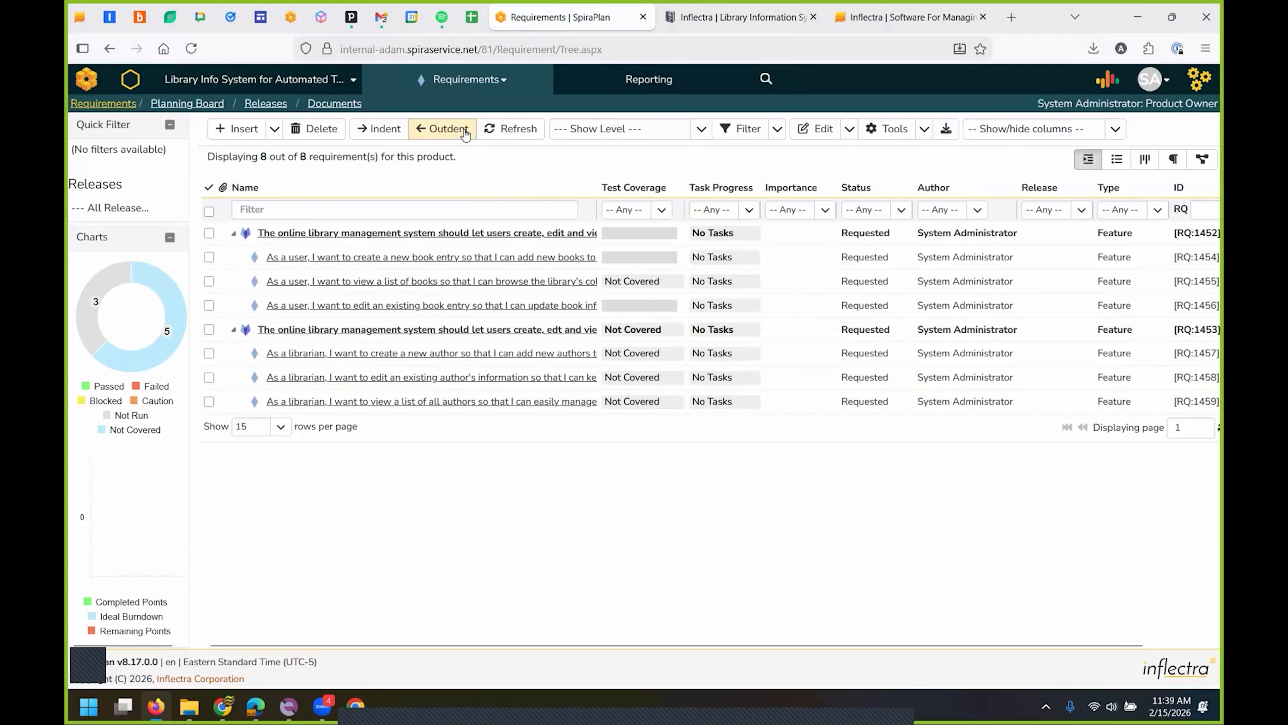
{"action": "left_click", "coordinate": [490, 282]}
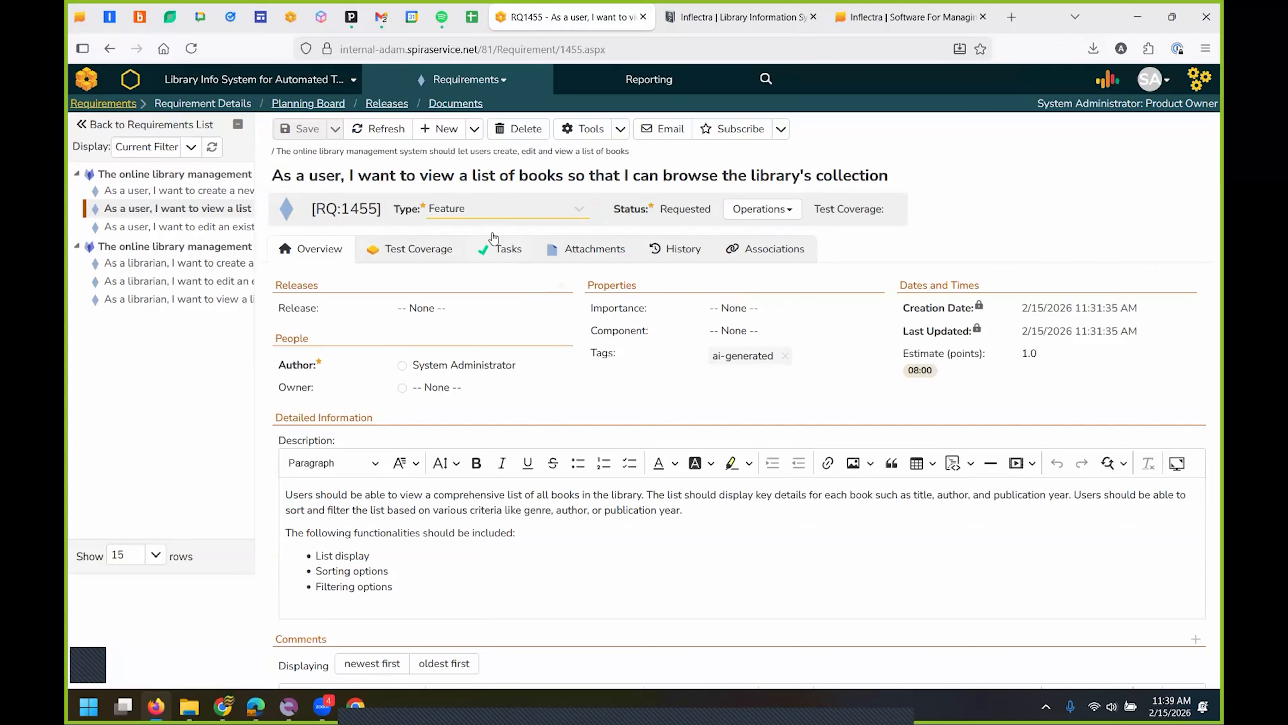
{"action": "left_click", "coordinate": [403, 249]}
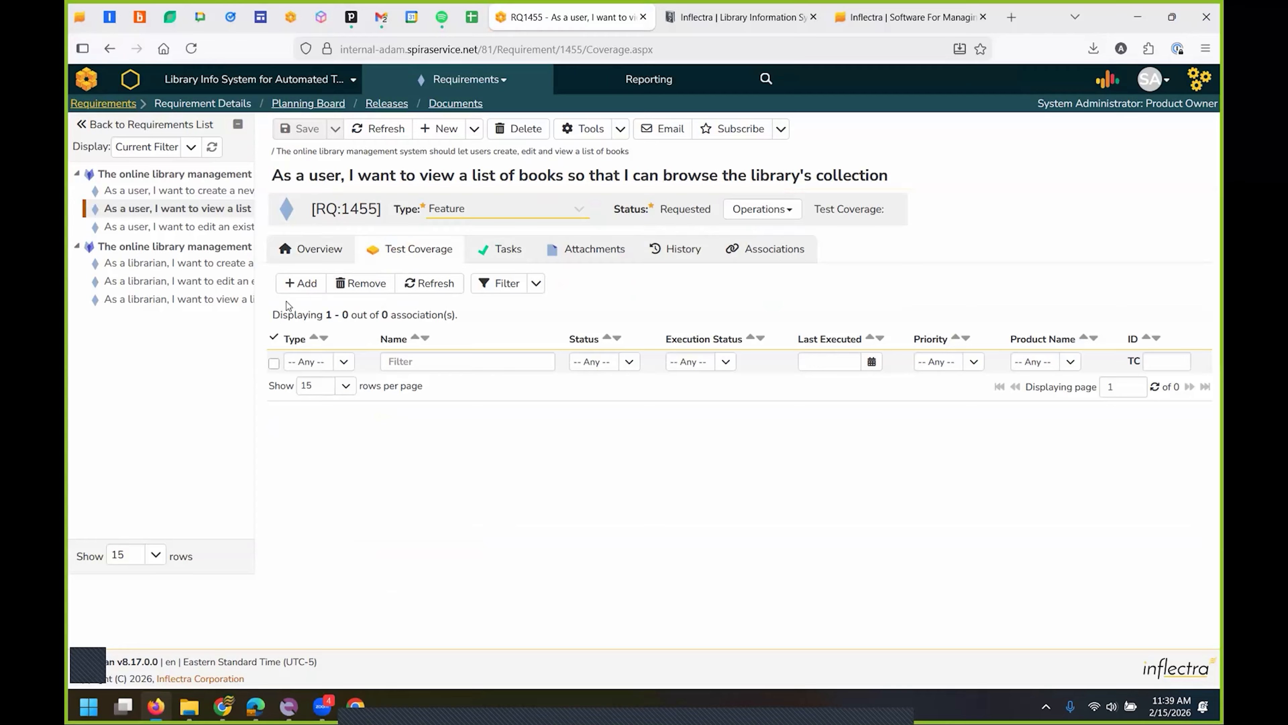
{"action": "left_click", "coordinate": [298, 285]}
{"action": "left_click", "coordinate": [308, 303]}
{"action": "left_click", "coordinate": [331, 348]}
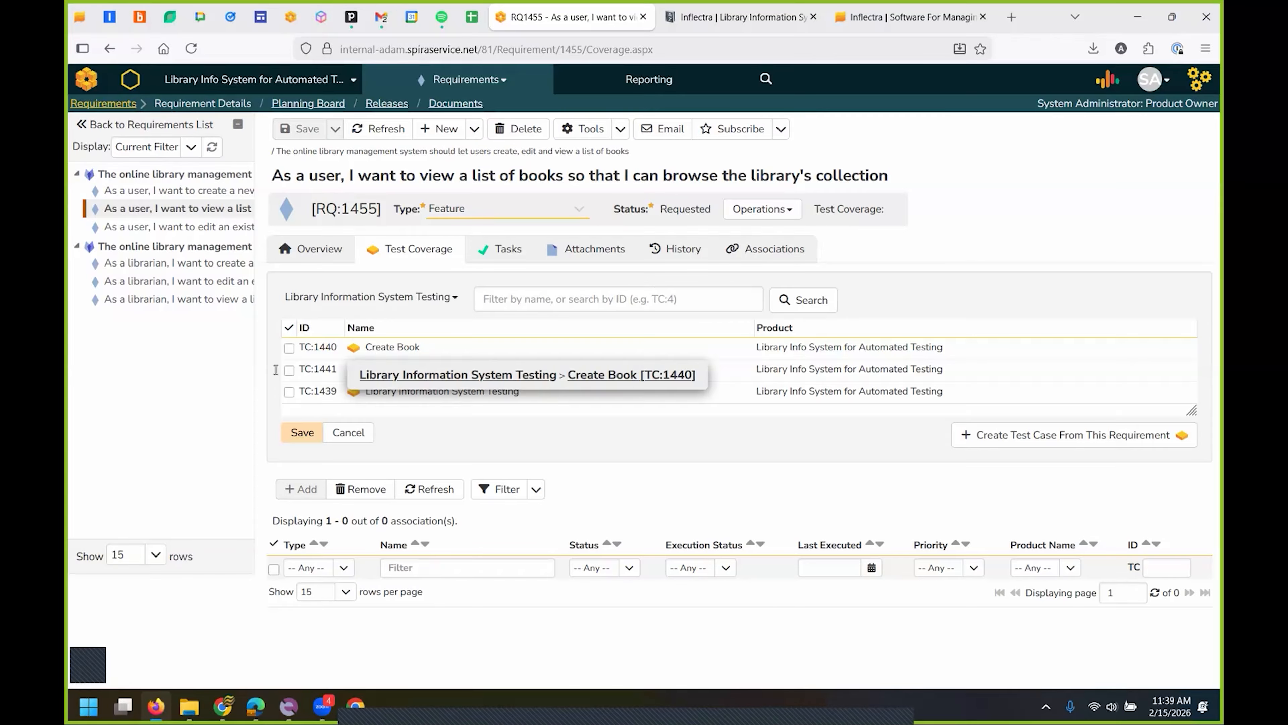
{"action": "left_click", "coordinate": [289, 348]}
{"action": "left_click", "coordinate": [289, 370]}
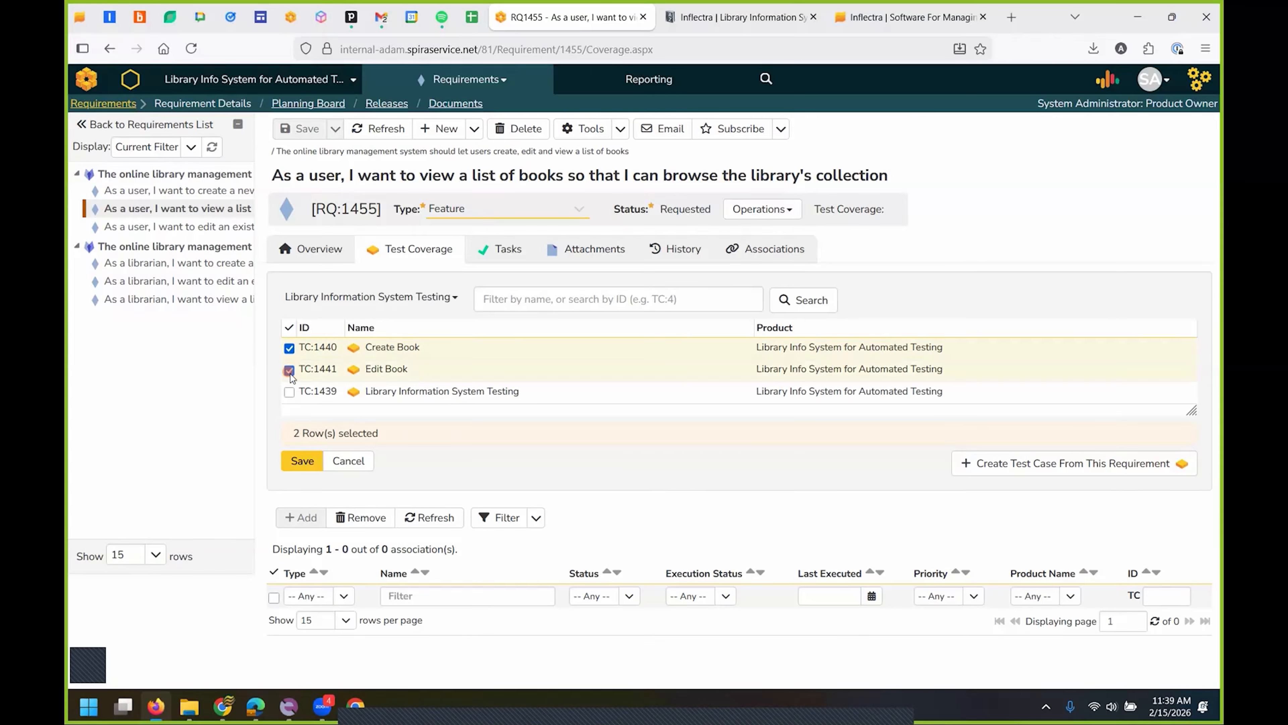
{"action": "left_click", "coordinate": [302, 461]}
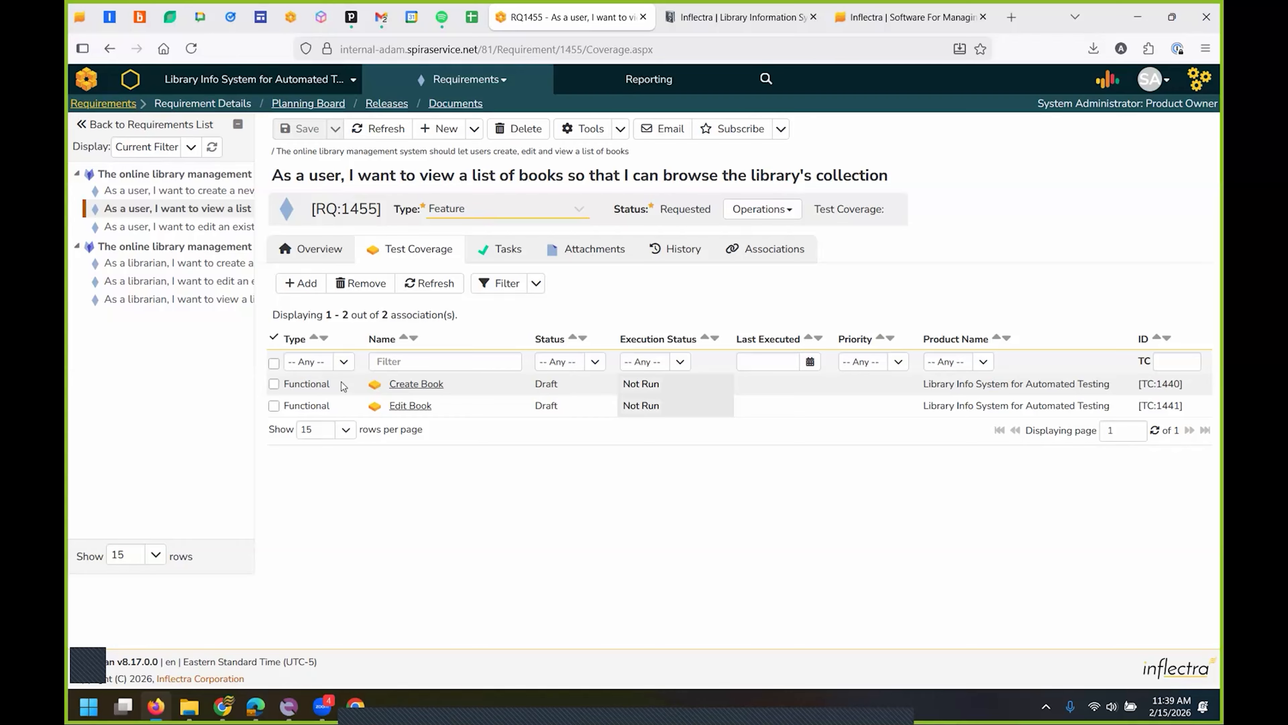
- Review the test coverage in the requirements list, and view the test sets in the Library Information System Testing folder
{"action": "left_click", "coordinate": [99, 104]}
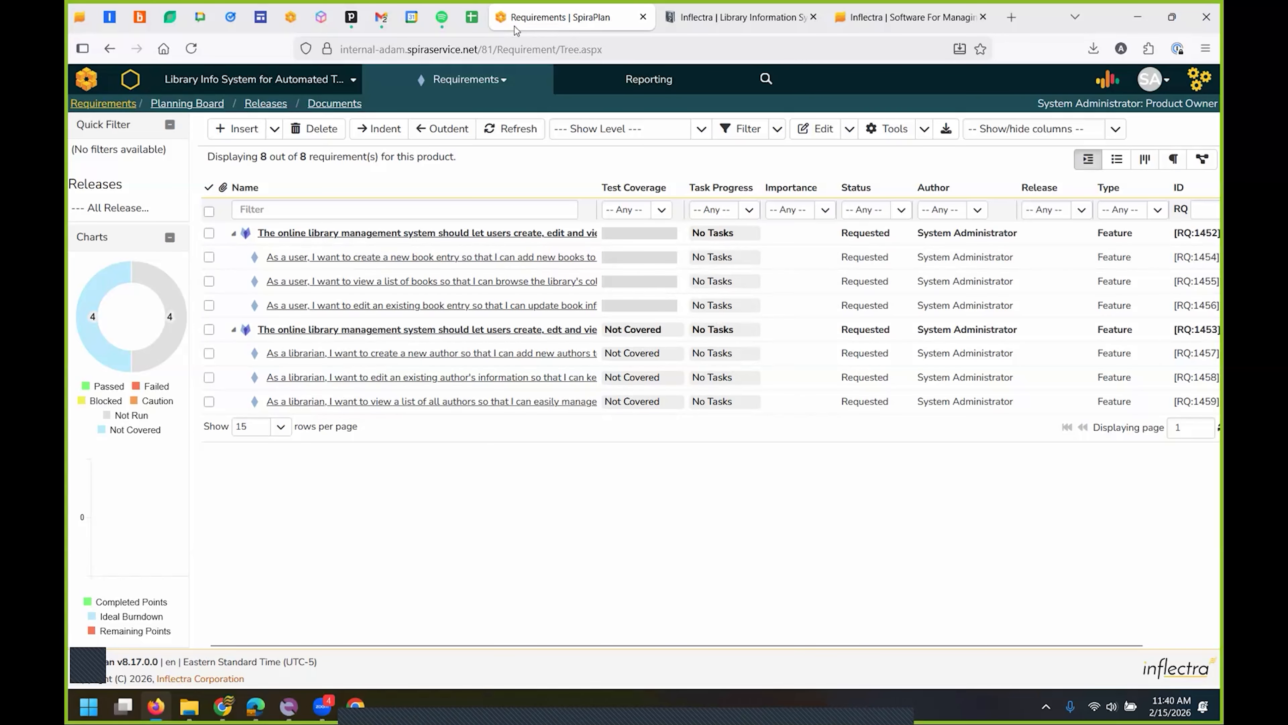
{"action": "left_click", "coordinate": [469, 80]}
{"action": "left_click", "coordinate": [428, 265]}
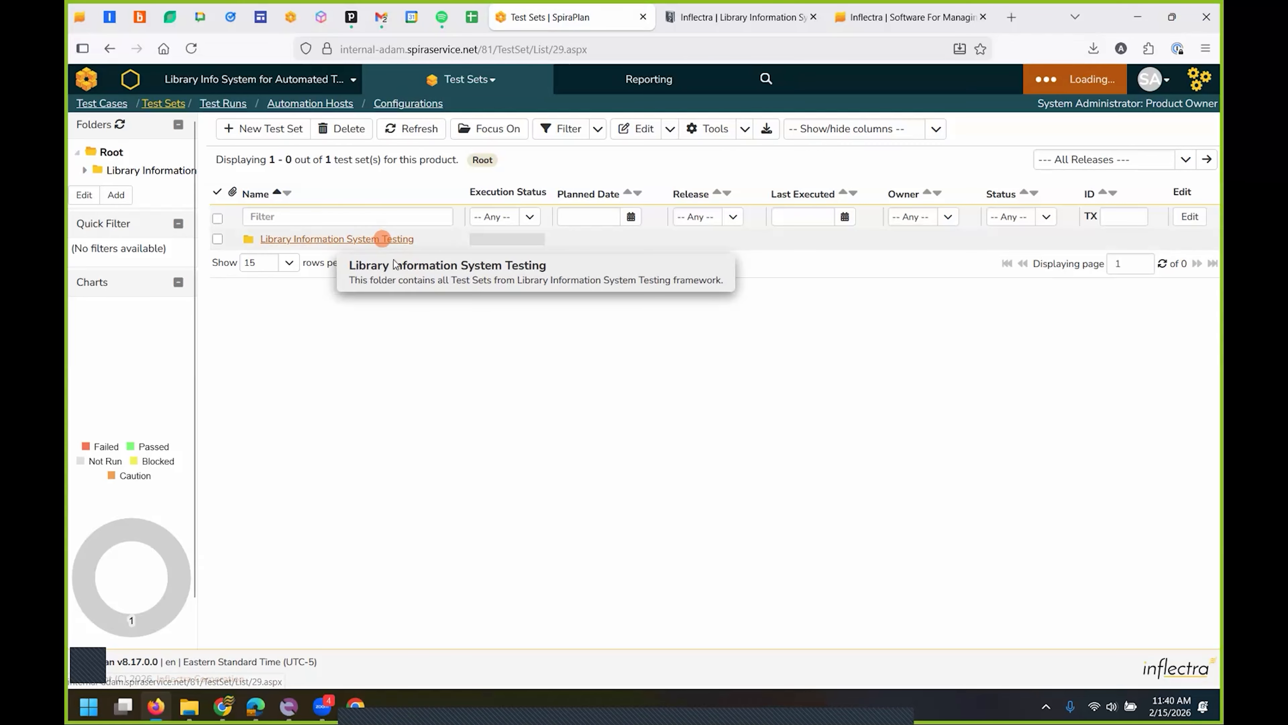
{"action": "left_click", "coordinate": [382, 243]}
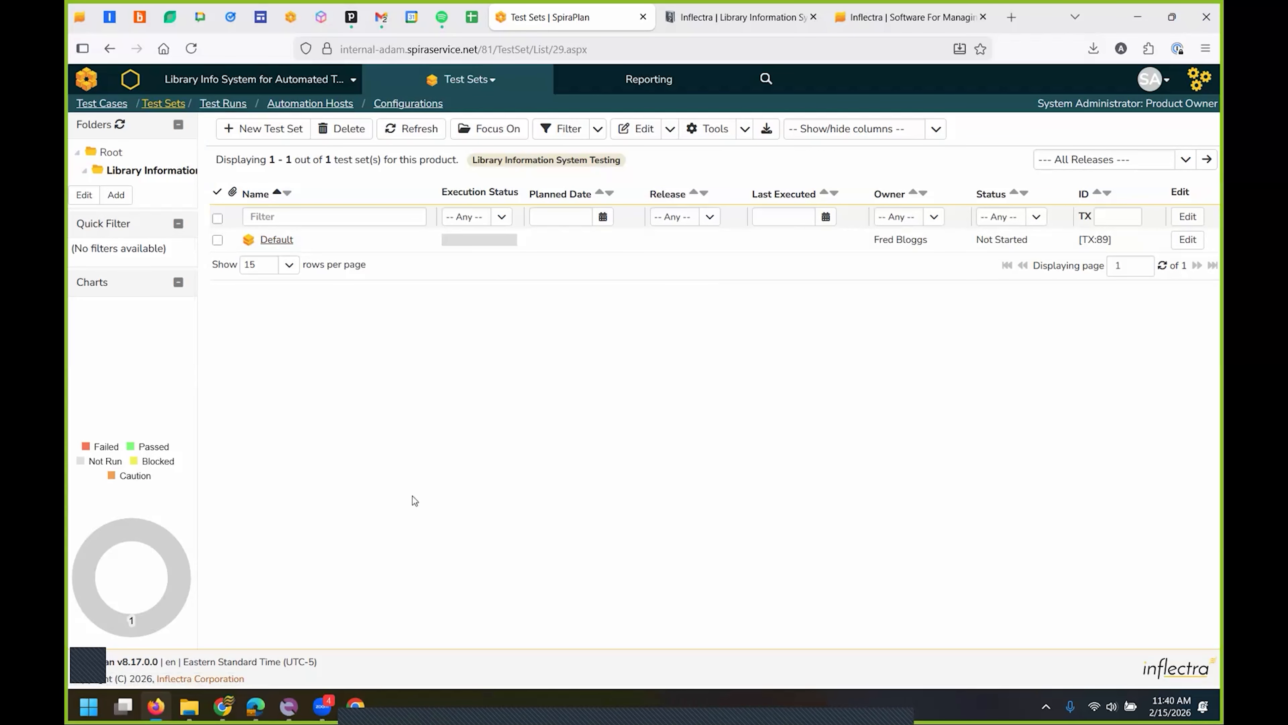
- In Rapise, add the Create Book and Edit Book test cases to the Default test set, with Create Book placed first
{"action": "left_click", "coordinate": [289, 706]}
{"action": "left_click", "coordinate": [401, 303]}
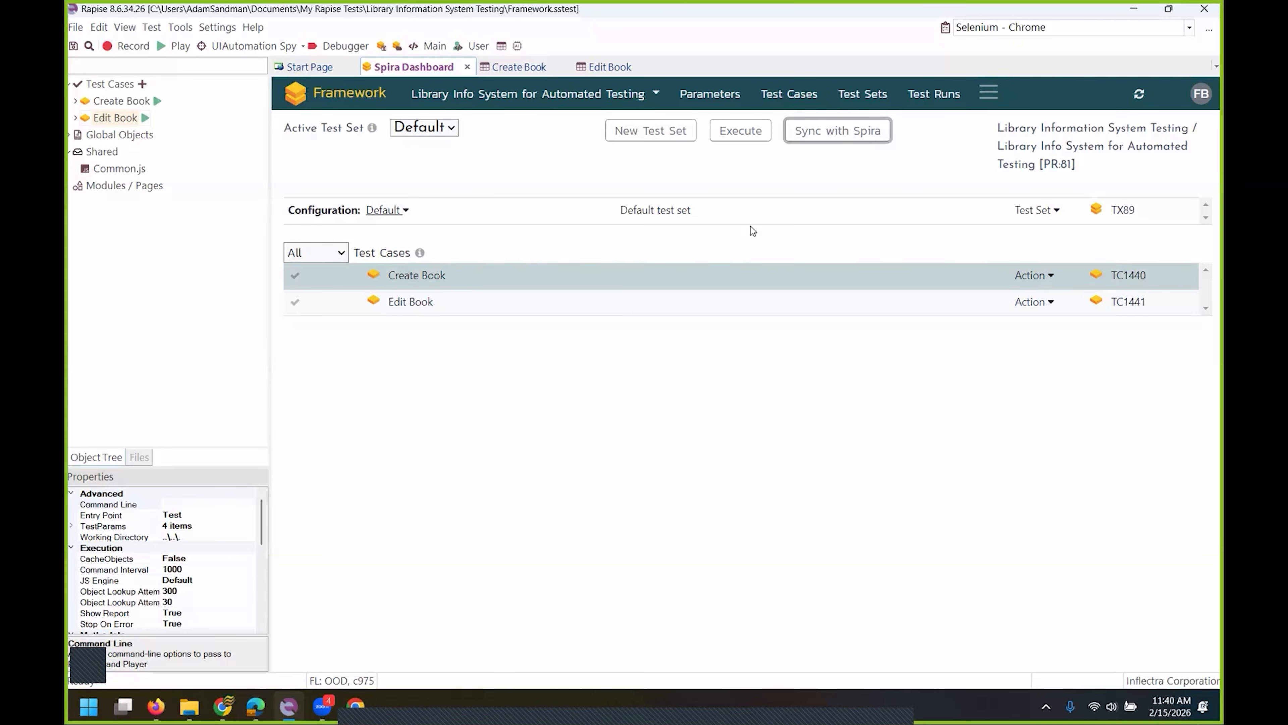
{"action": "left_click", "coordinate": [864, 96]}
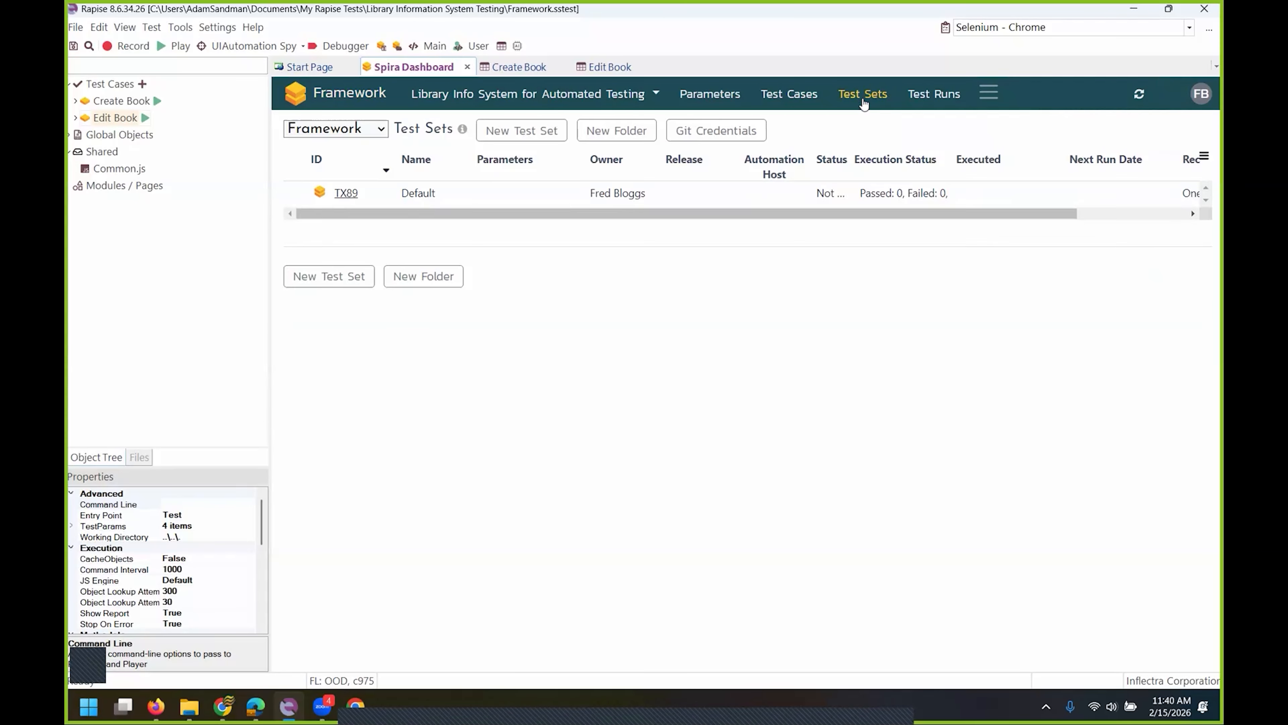
{"action": "left_click", "coordinate": [345, 196]}
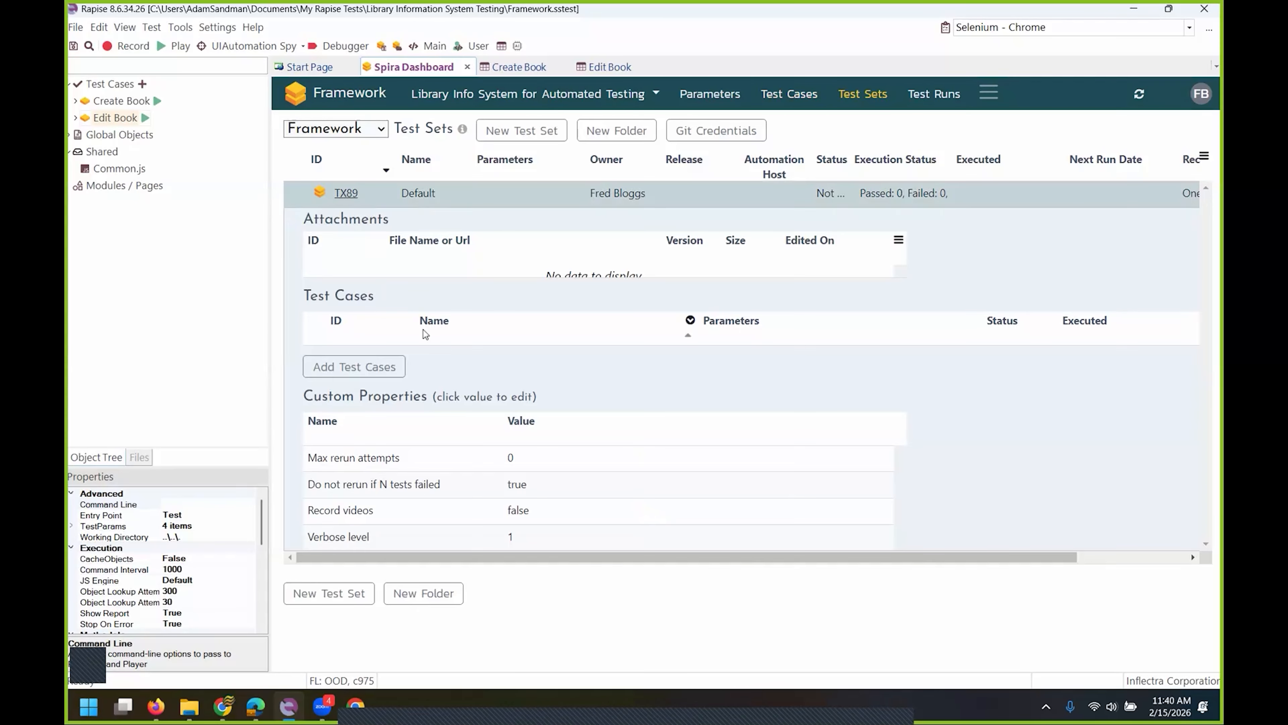
{"action": "left_click", "coordinate": [366, 367]}
{"action": "left_click", "coordinate": [539, 213]}
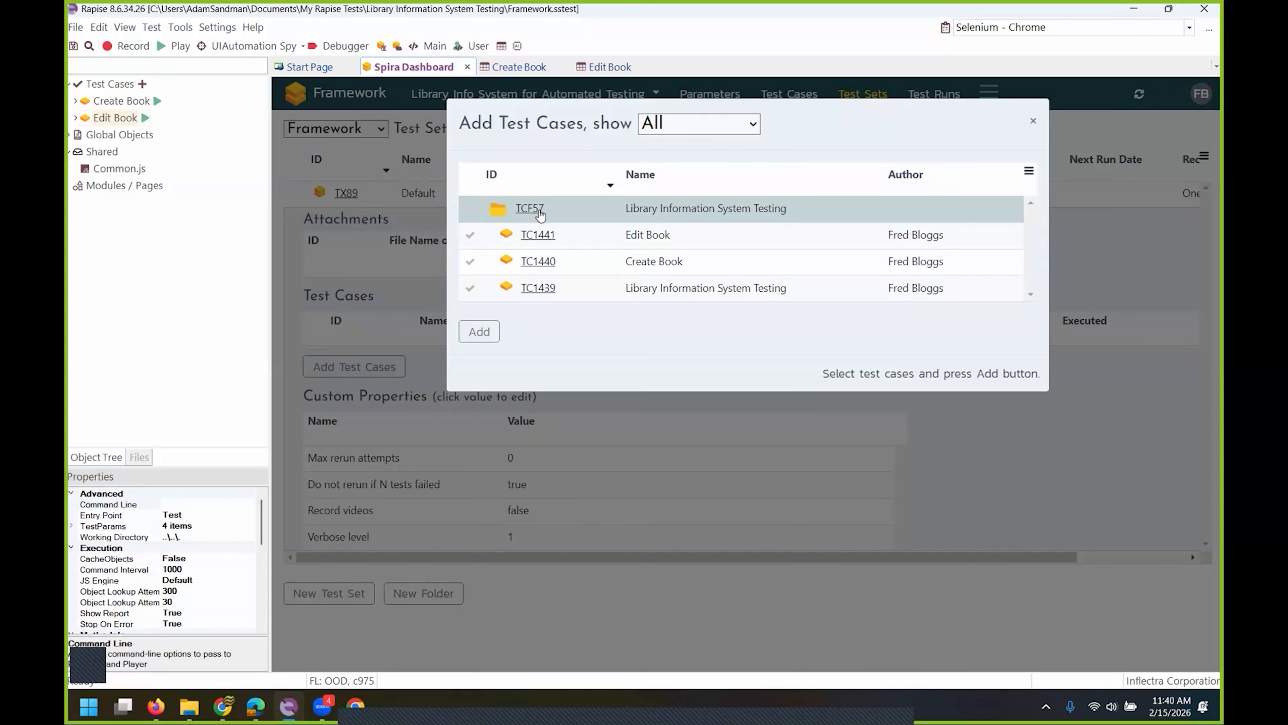
{"action": "left_click", "coordinate": [470, 262]}
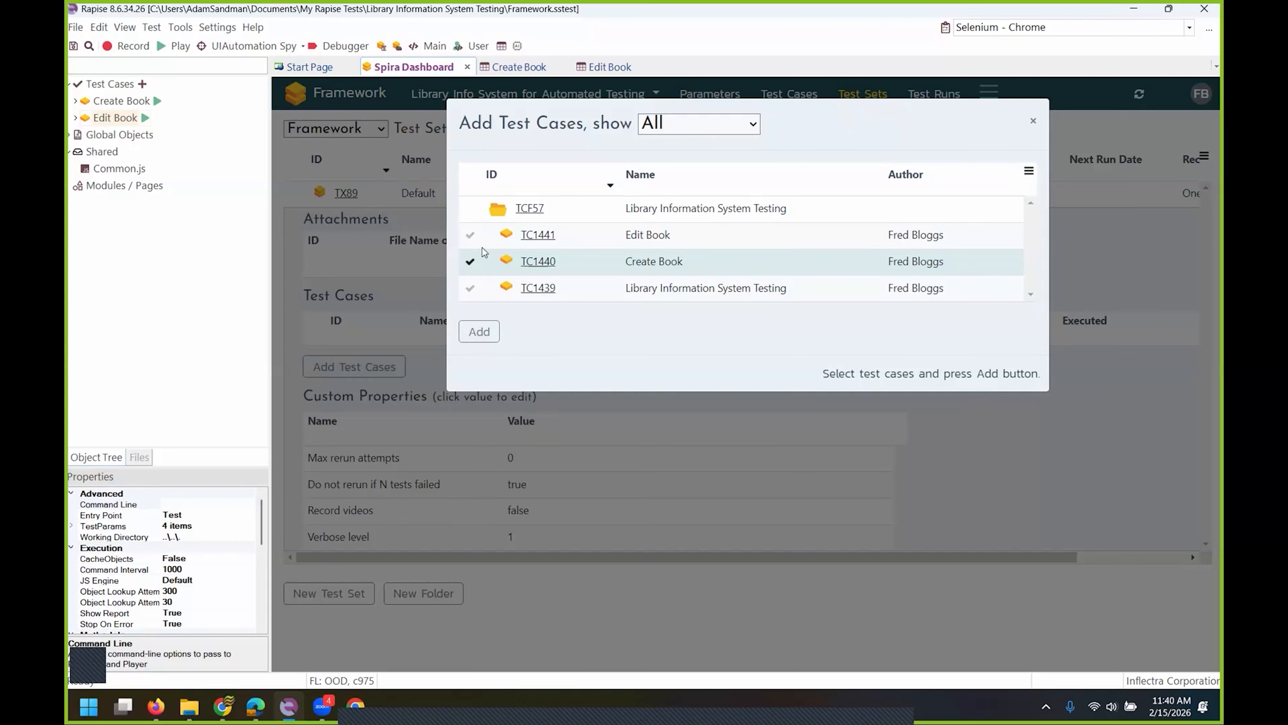
{"action": "left_click", "coordinate": [470, 243]}
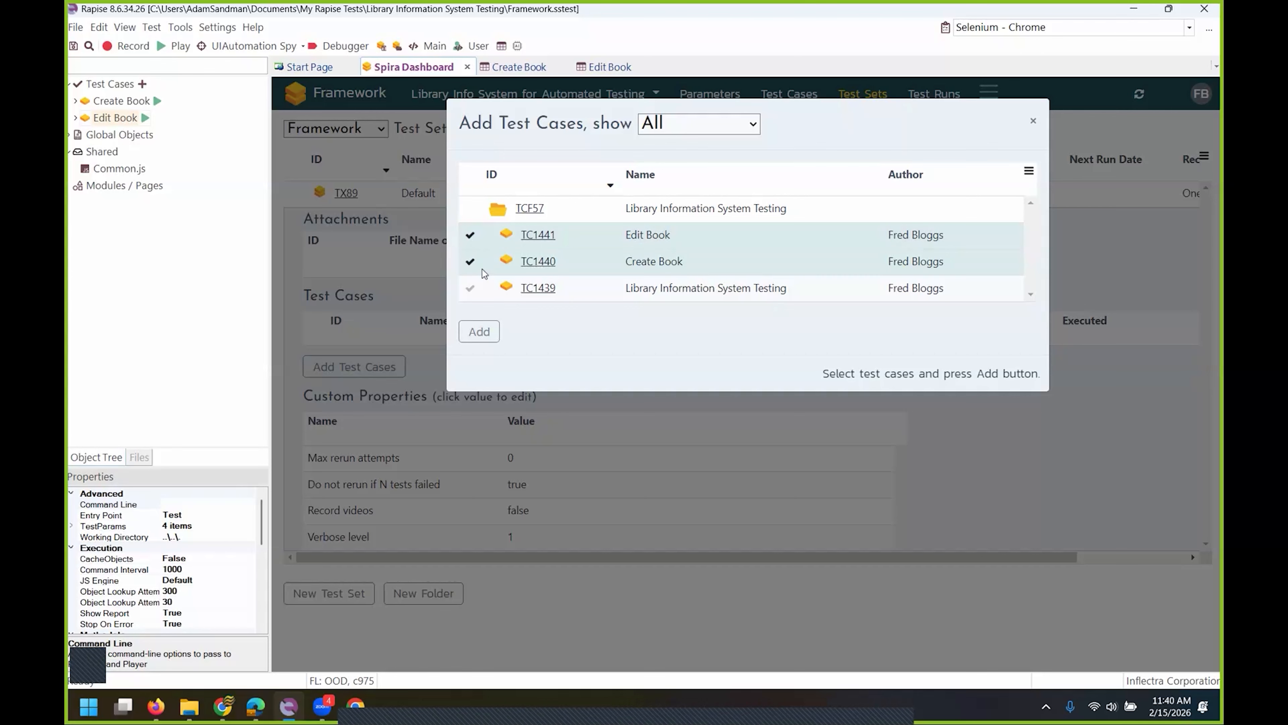
{"action": "left_click", "coordinate": [478, 332]}
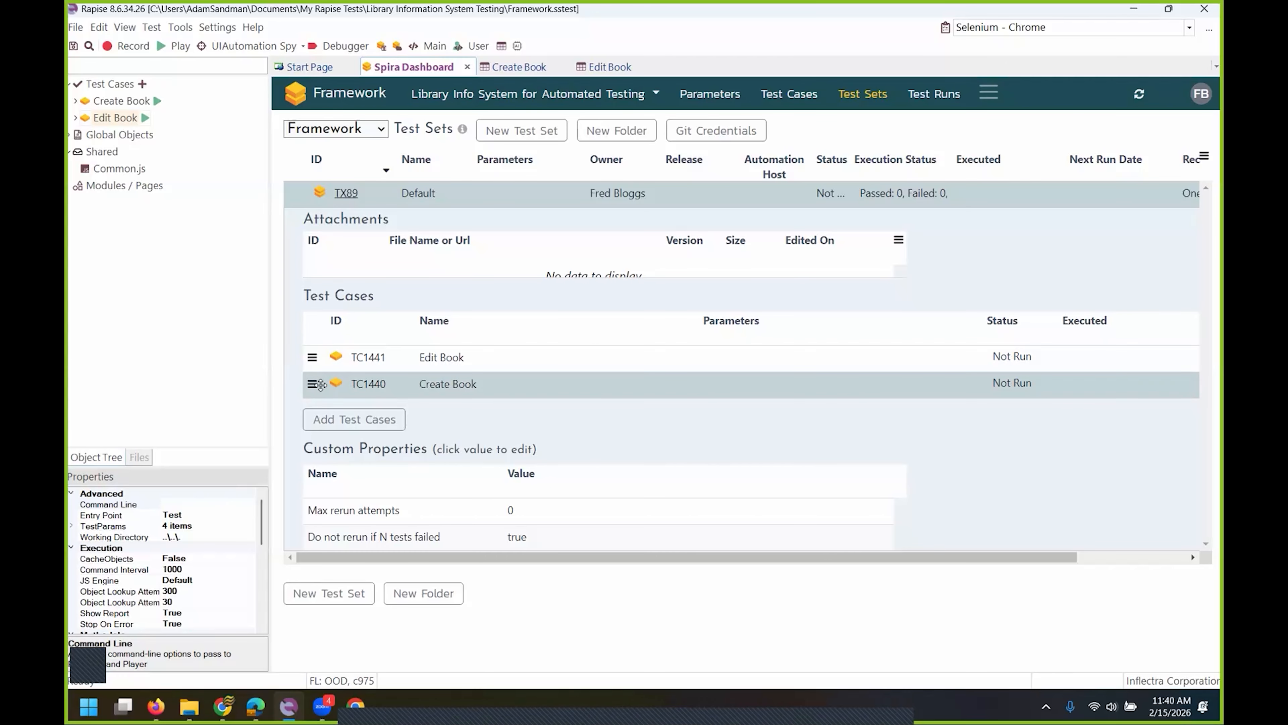
{"action": "left_click_drag", "start_coordinate": [313, 383], "coordinate": [349, 356]}
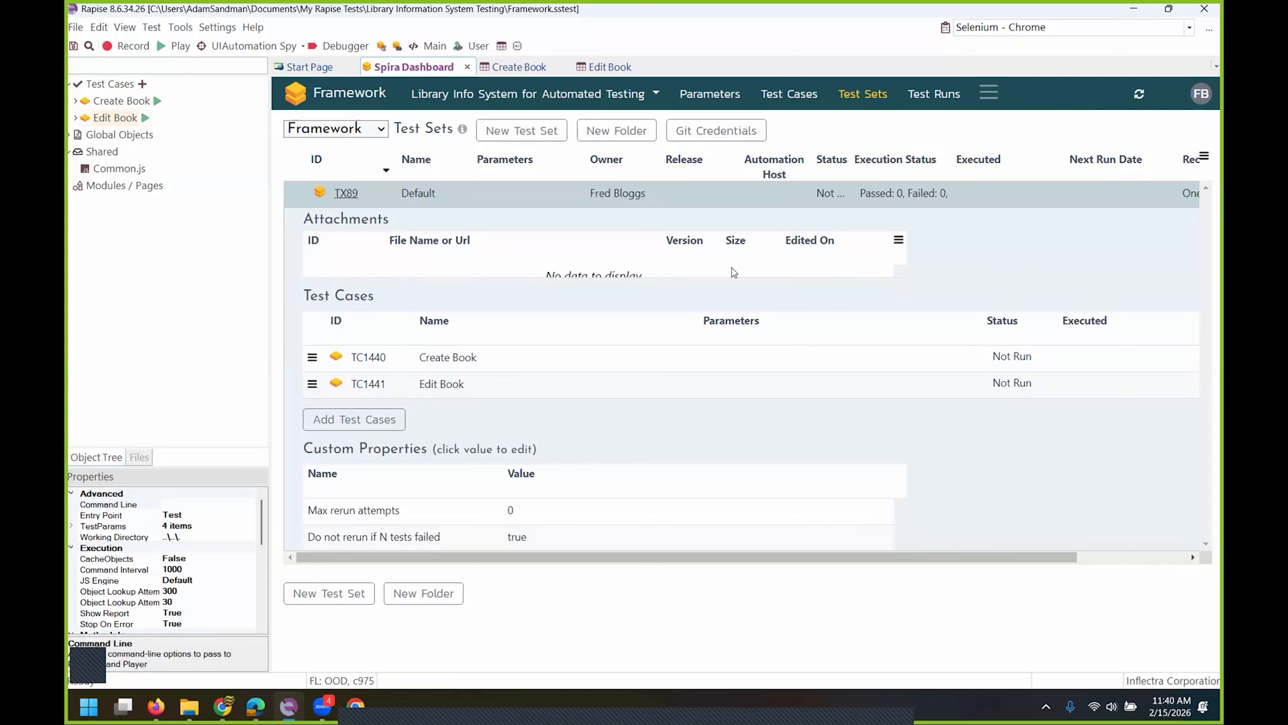
- In SpiraPlan, open the Default test set and inspect its planned date and automation host options
{"action": "left_click", "coordinate": [155, 705]}
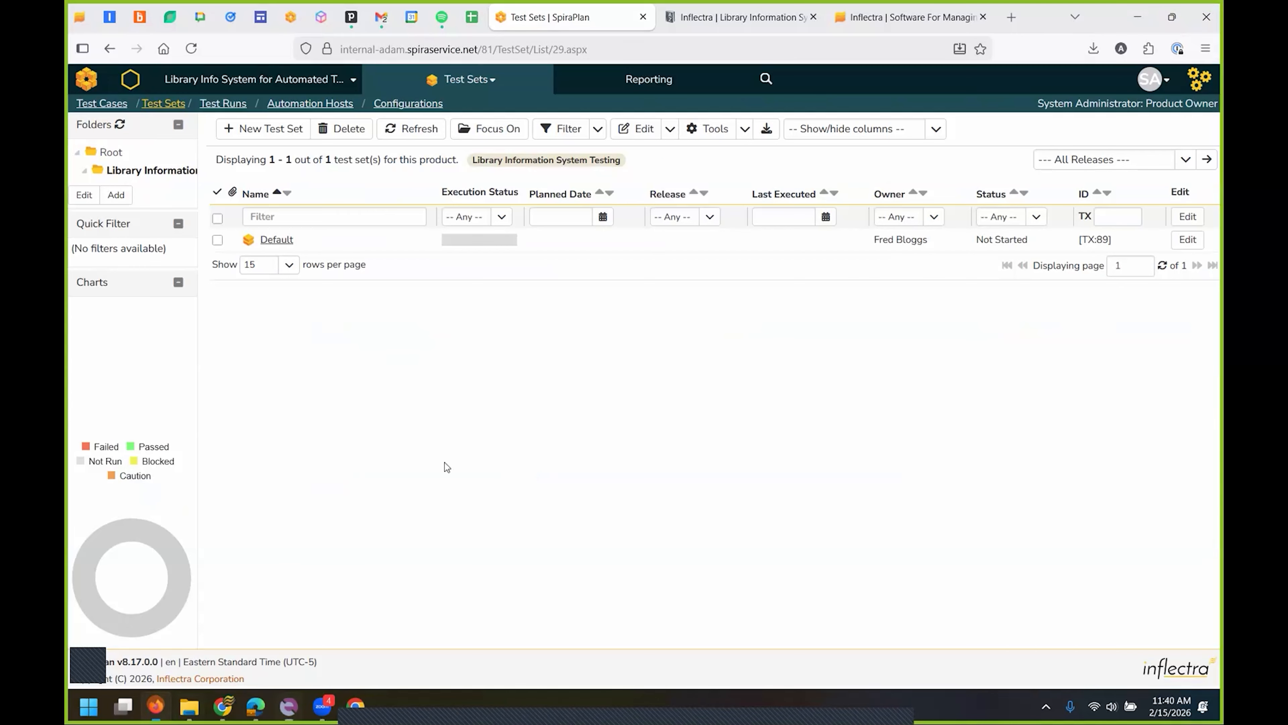
{"action": "left_click", "coordinate": [279, 241]}
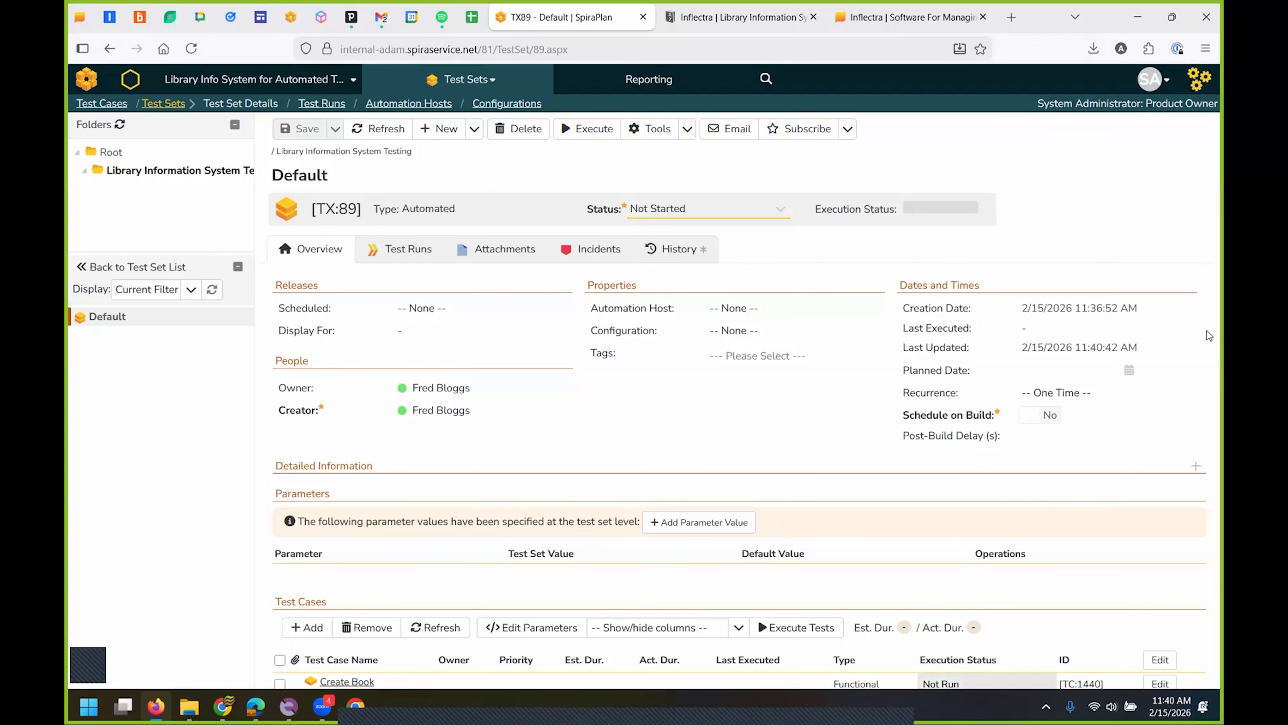
{"action": "left_click", "coordinate": [1129, 373]}
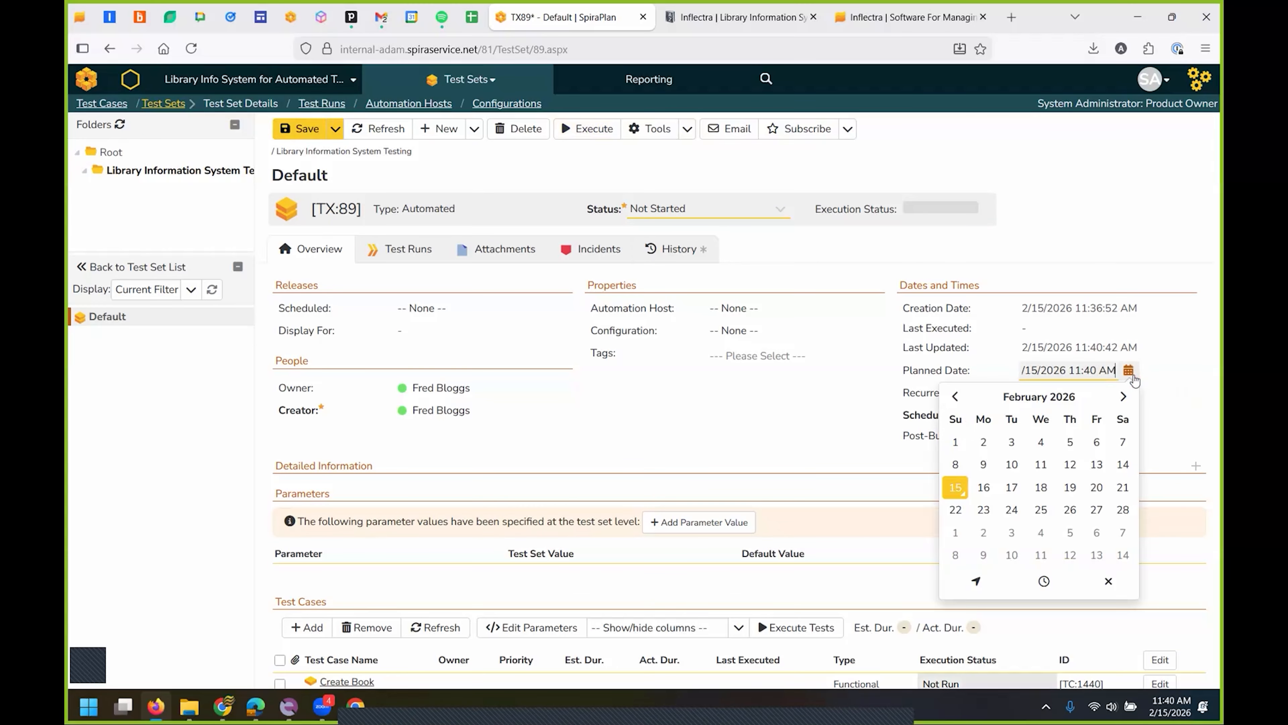
{"action": "left_click", "coordinate": [764, 309]}
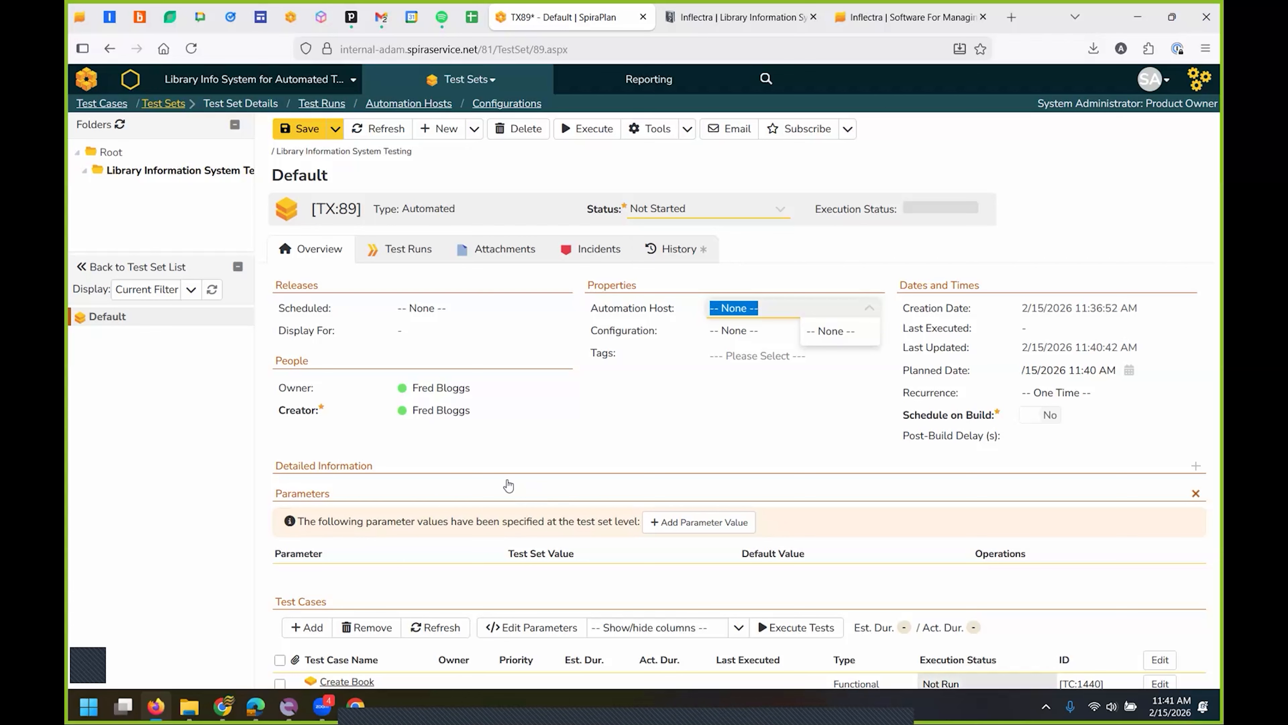
- In Rapise, view the host choices for executing the Default test set, and dismiss them without executing
{"action": "left_click", "coordinate": [288, 705]}
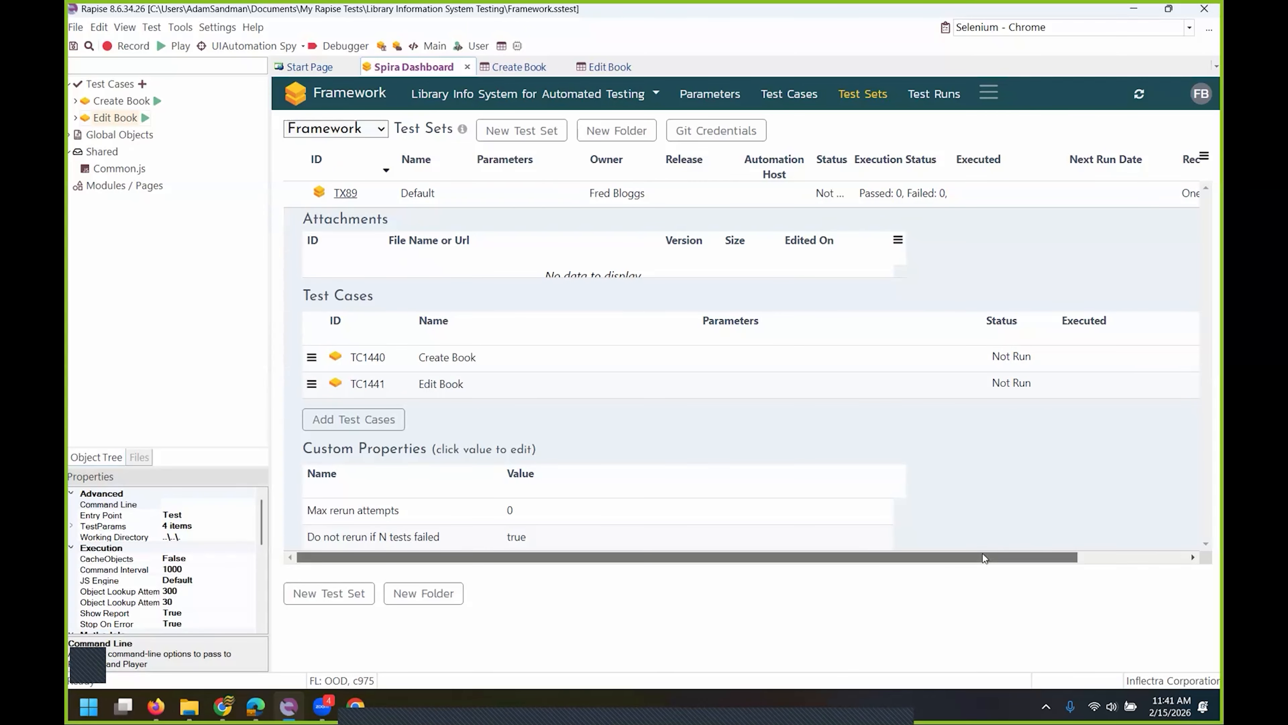
{"action": "scroll", "coordinate": [819, 224], "scroll_direction": "right", "scroll_amount": 3}
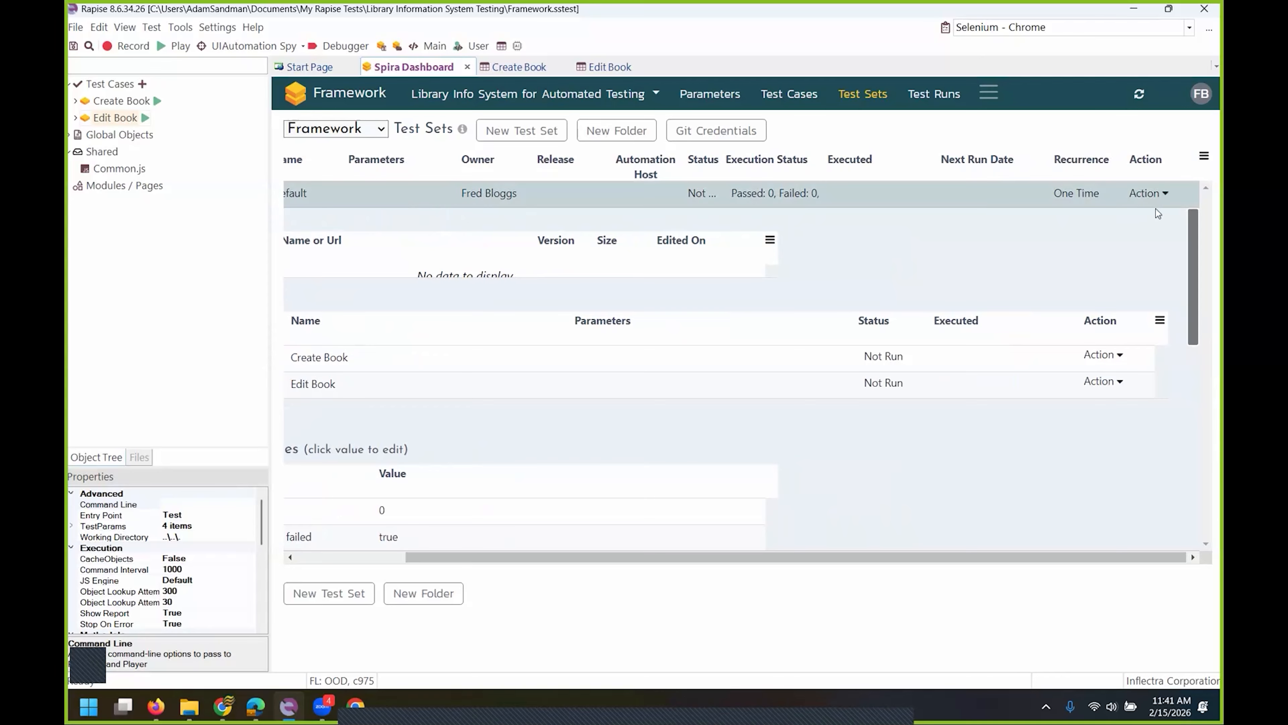
{"action": "left_click", "coordinate": [1158, 196]}
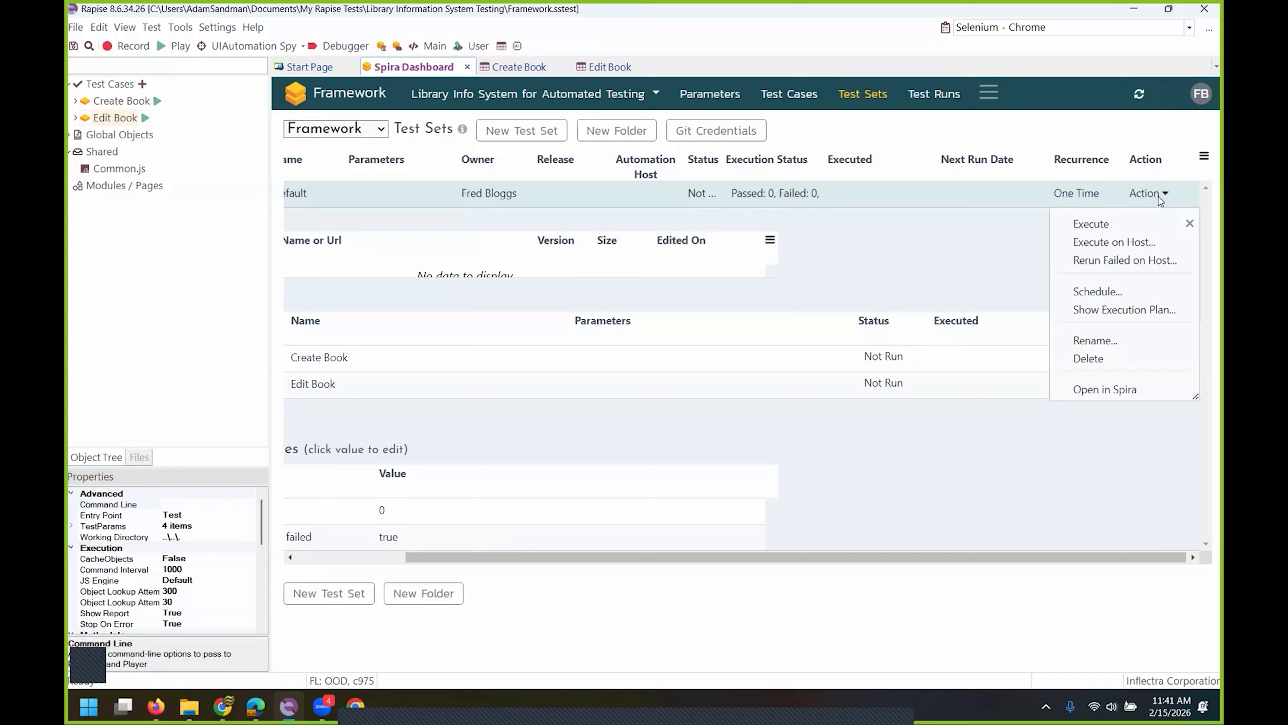
{"action": "left_click", "coordinate": [1119, 242]}
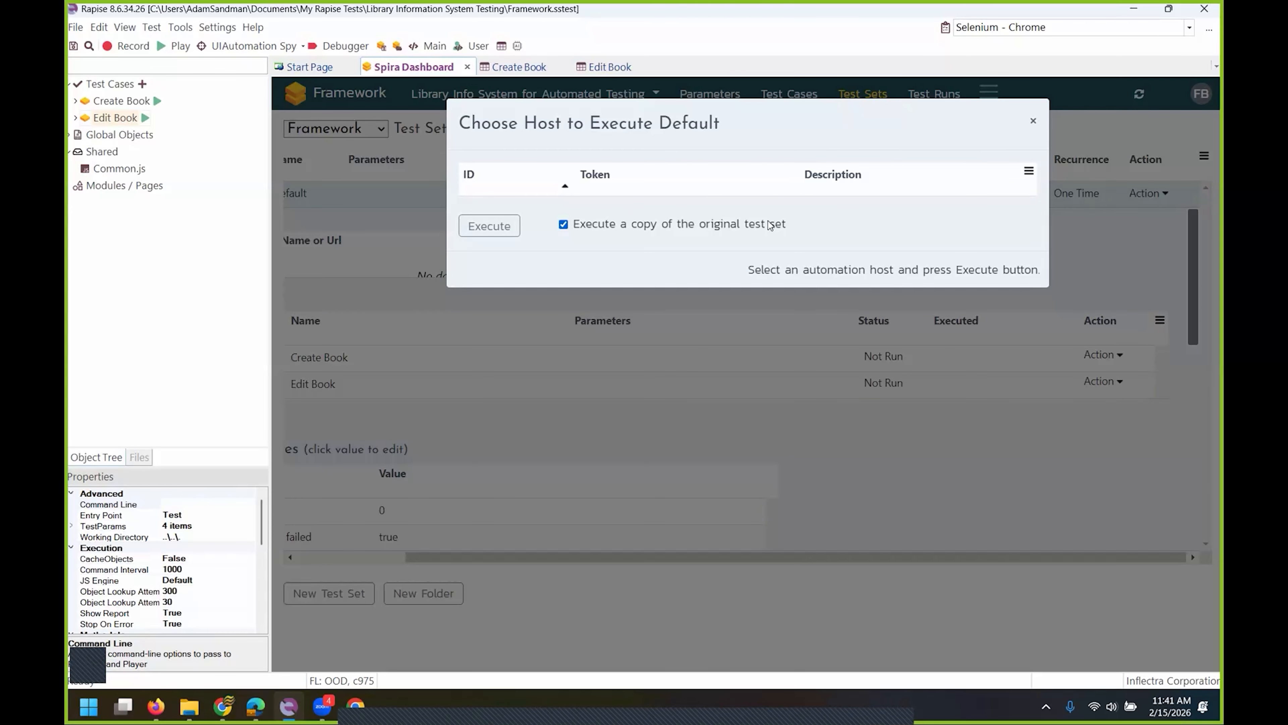
{"action": "left_click", "coordinate": [1033, 120]}
- Execute the Default test set locally from the Spira Dashboard and return to Rapise
{"action": "left_click", "coordinate": [1153, 196]}
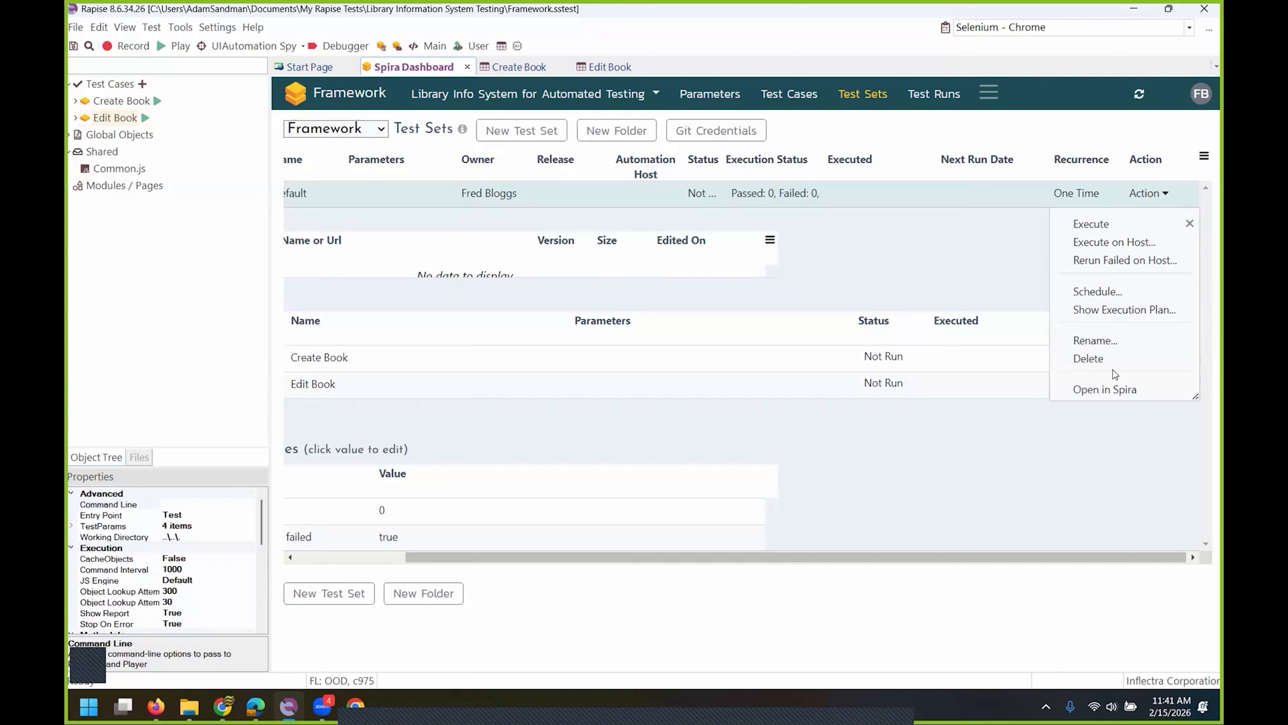
{"action": "left_click", "coordinate": [1091, 224]}
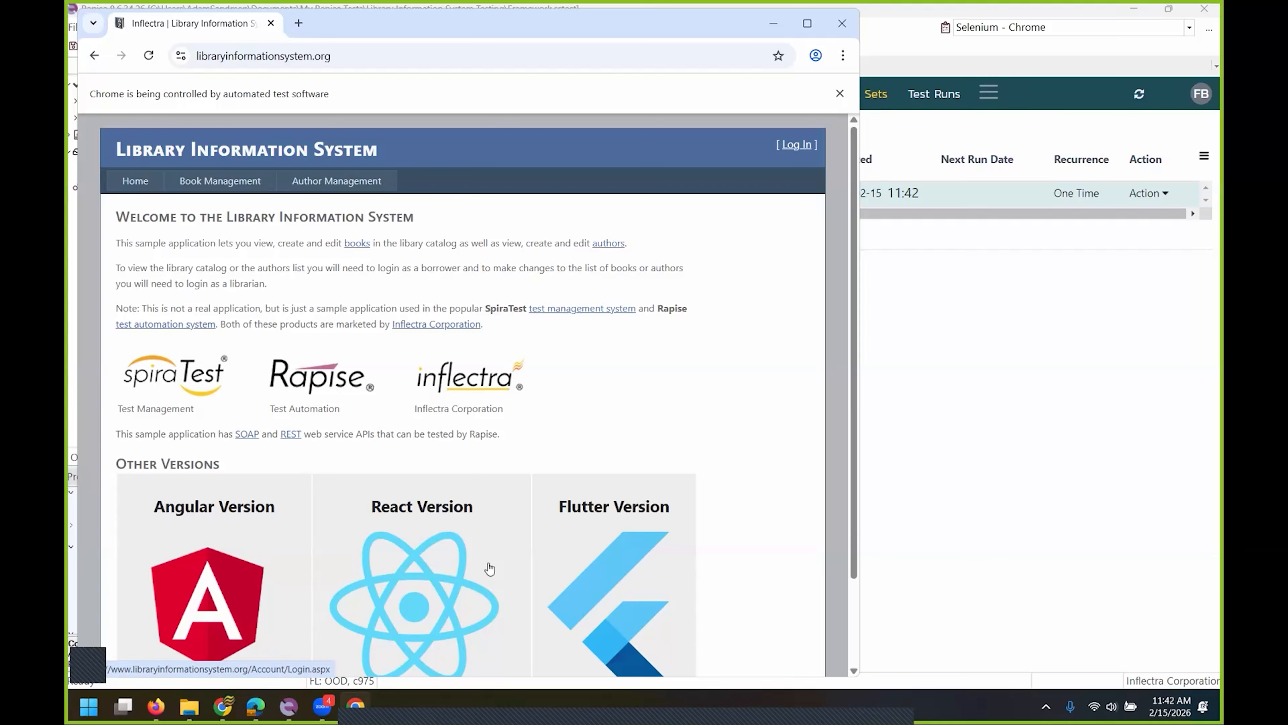
{"action": "left_click", "coordinate": [935, 371]}
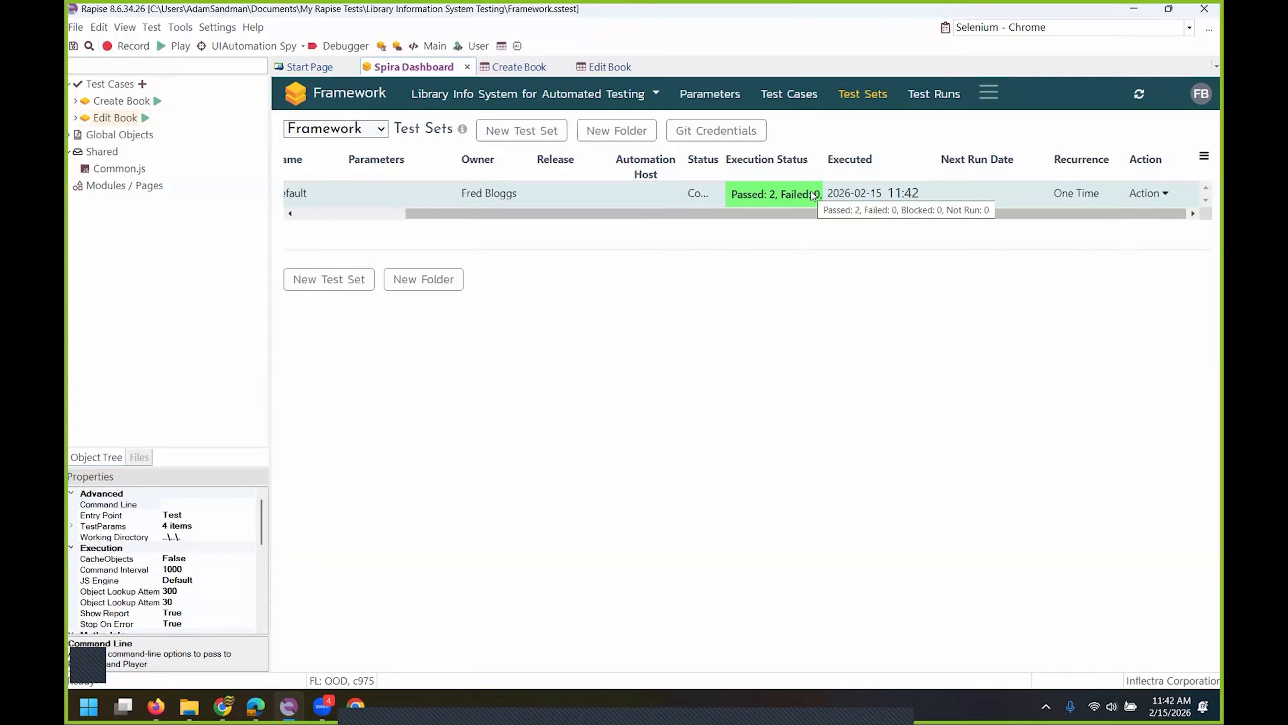
- Switch to SpiraPlan and check the execution status of the Default test set in the test sets list
{"action": "left_click", "coordinate": [156, 705]}
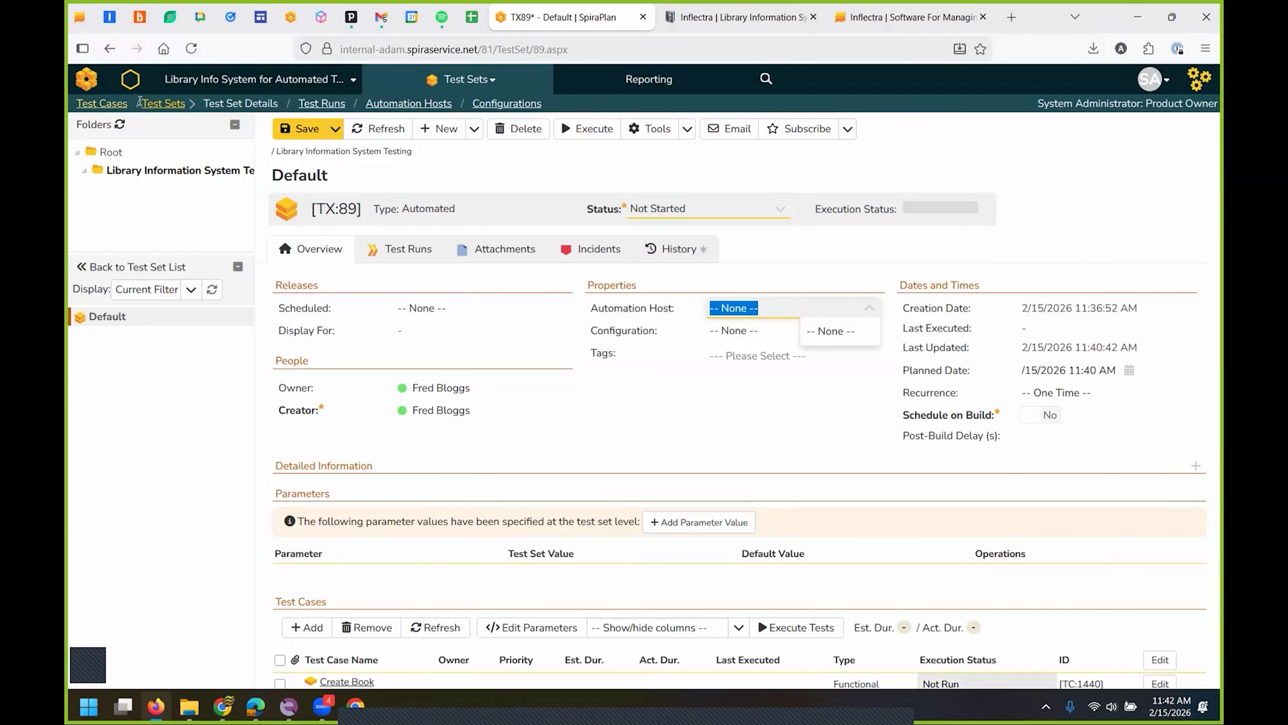
{"action": "left_click", "coordinate": [164, 103]}
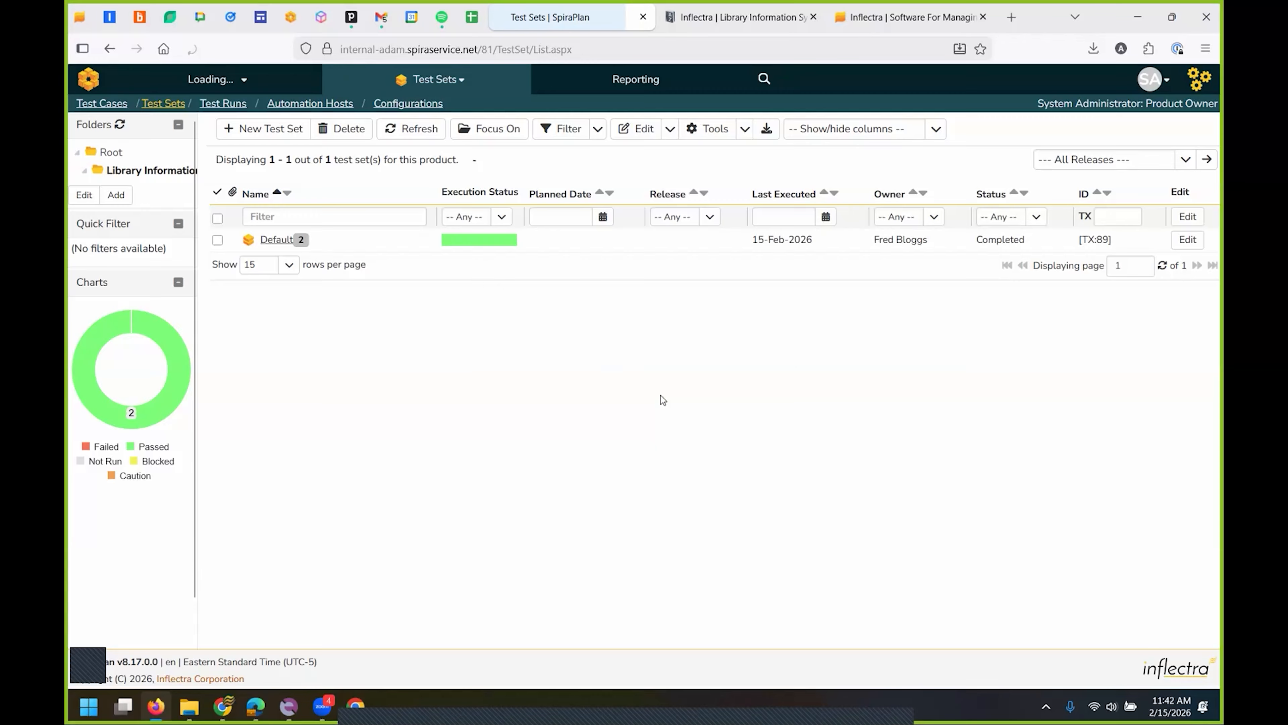
{"action": "left_click", "coordinate": [654, 408]}
{"action": "mouse_move", "coordinate": [467, 234]}
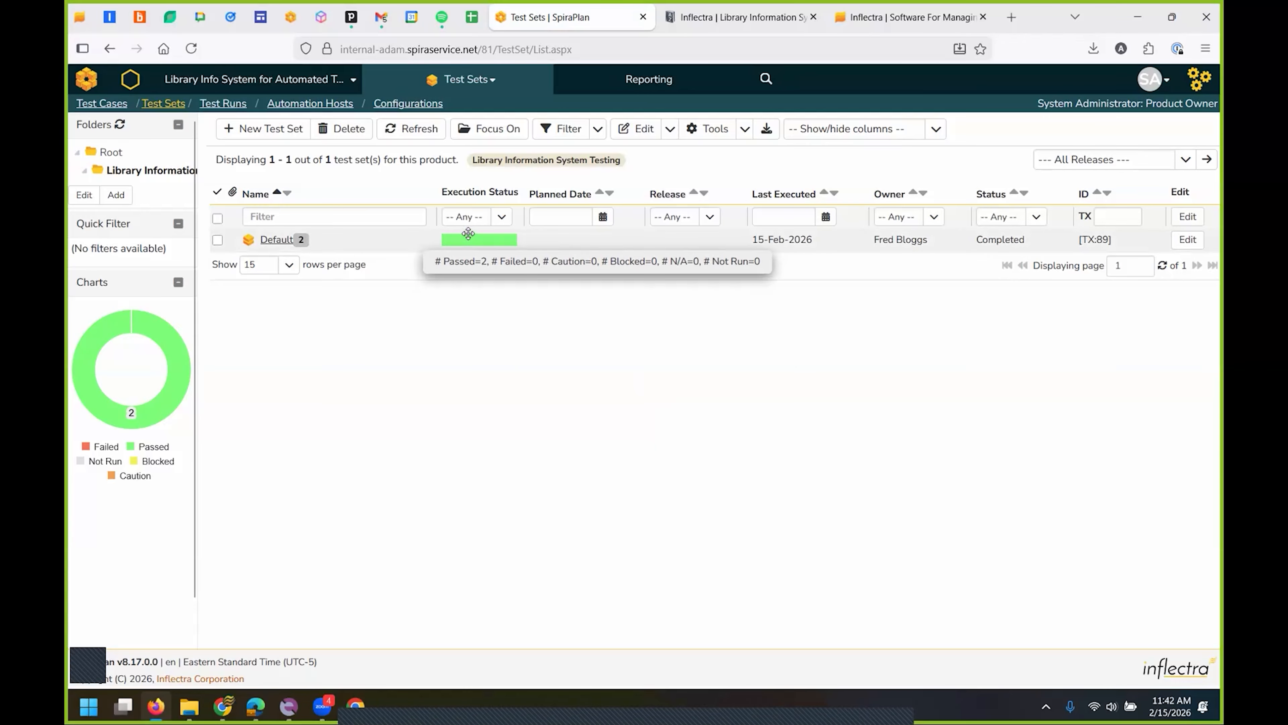
- View the requirements list and check the test coverage details of requirement RQ:1455 on viewing a list of books
{"action": "left_click", "coordinate": [467, 79]}
{"action": "left_click", "coordinate": [459, 135]}
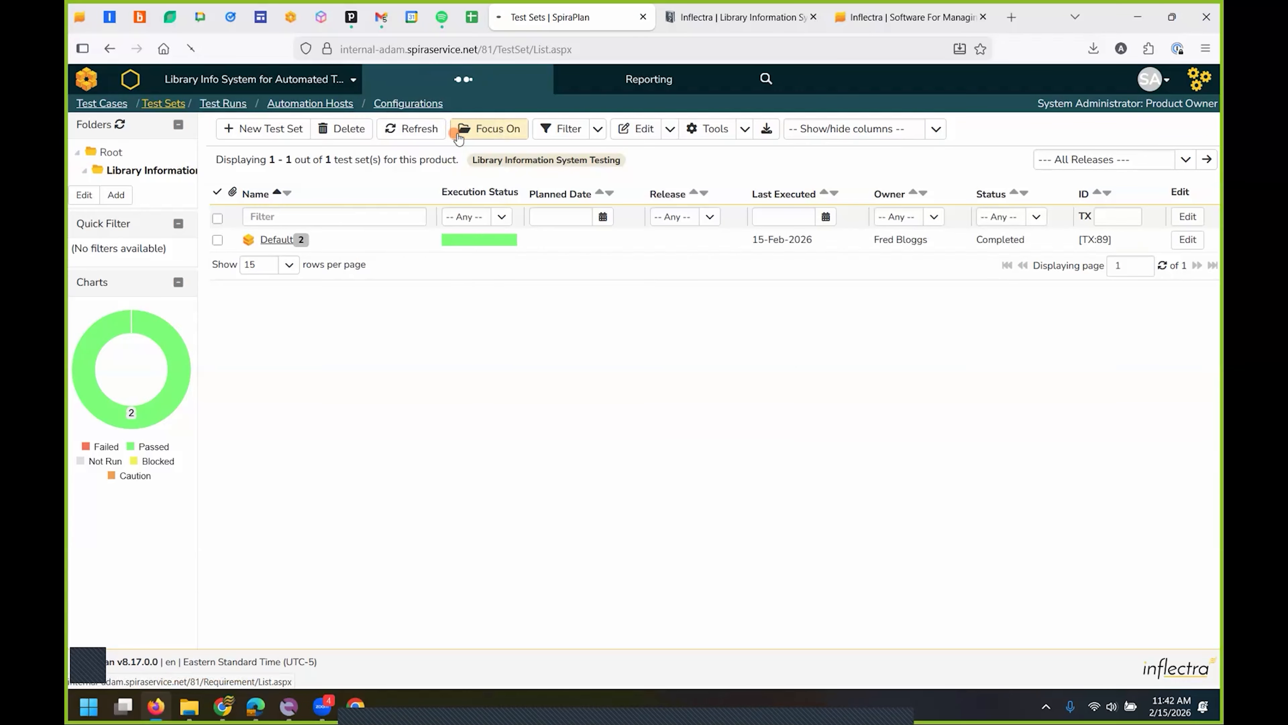
{"action": "mouse_move", "coordinate": [649, 291]}
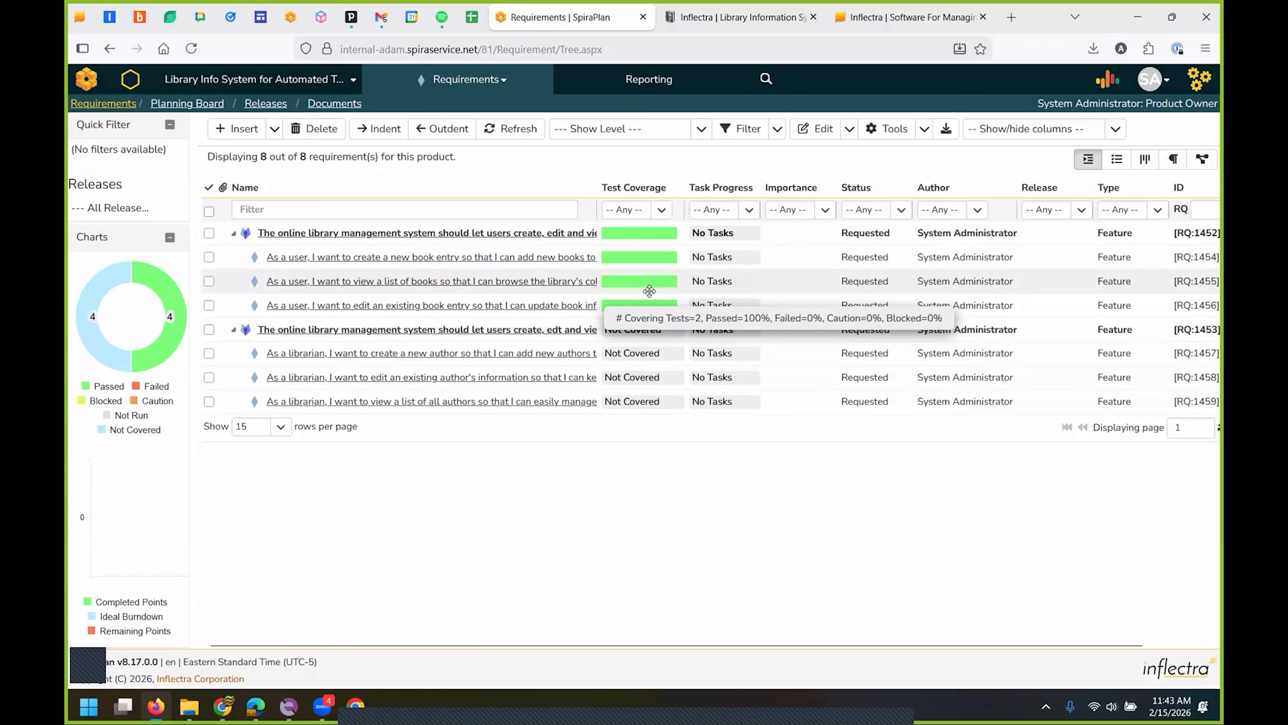
- View the Testing dashboard on the product home page and examine the requirements coverage and test execution charts
{"action": "left_click", "coordinate": [127, 80]}
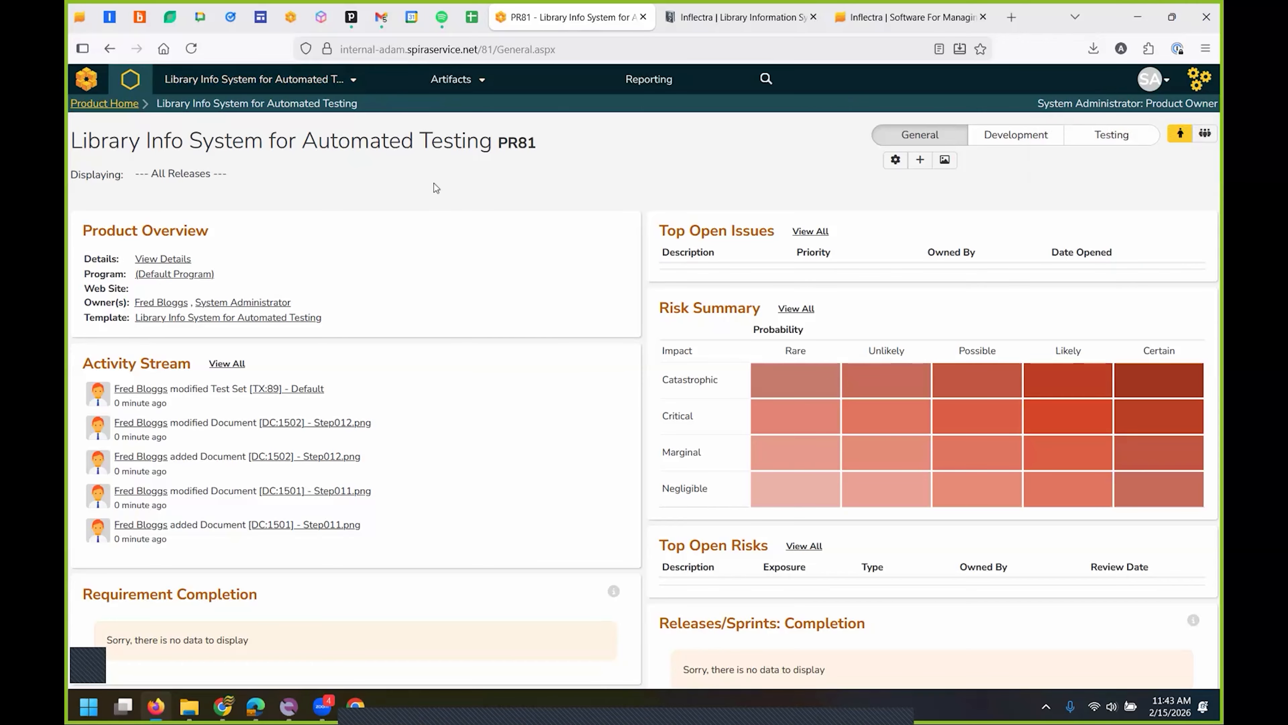
{"action": "left_click", "coordinate": [1121, 136]}
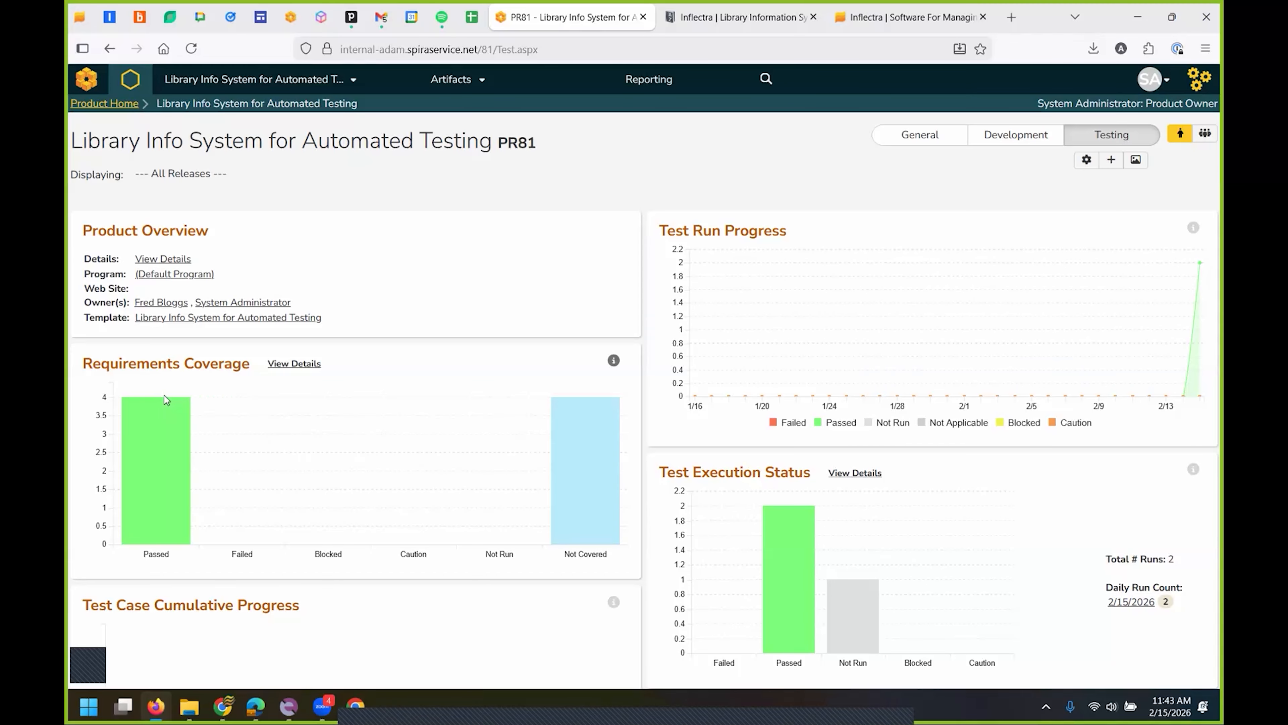
{"action": "mouse_move", "coordinate": [592, 412]}
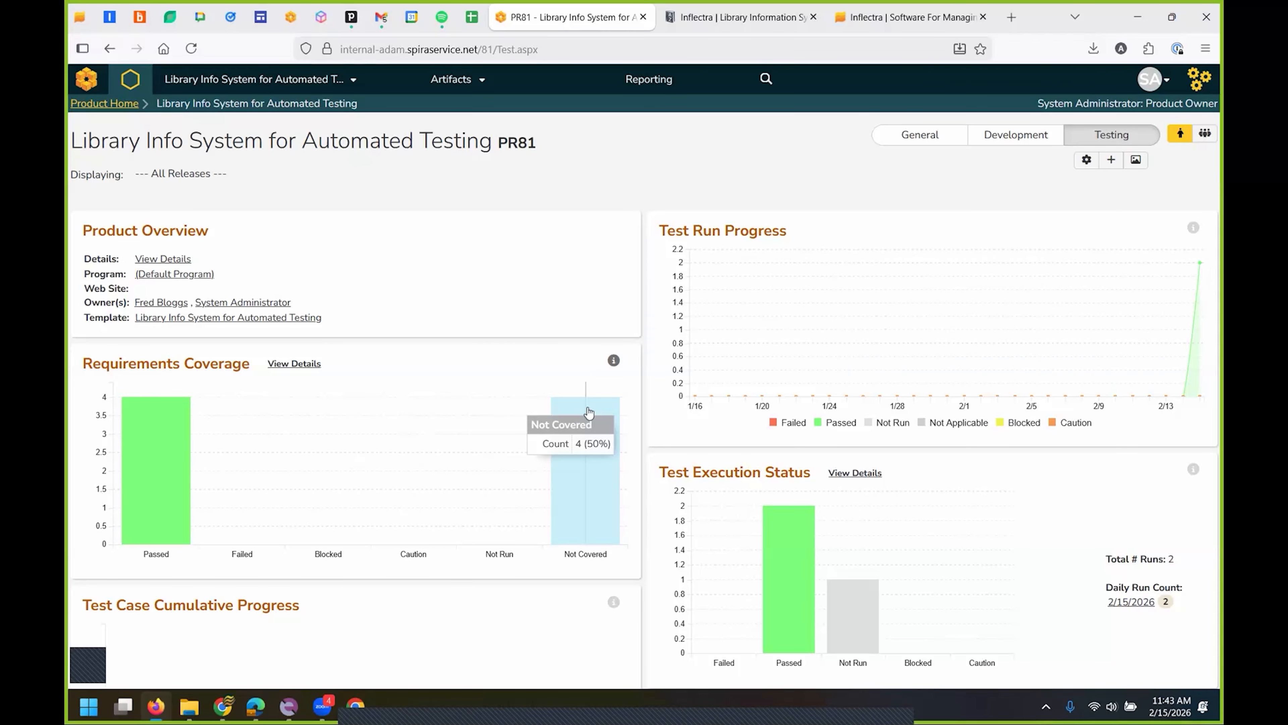
{"action": "scroll", "coordinate": [588, 412], "scroll_direction": "down", "scroll_amount": 8}
{"action": "scroll", "coordinate": [588, 425], "scroll_direction": "up", "scroll_amount": 8}
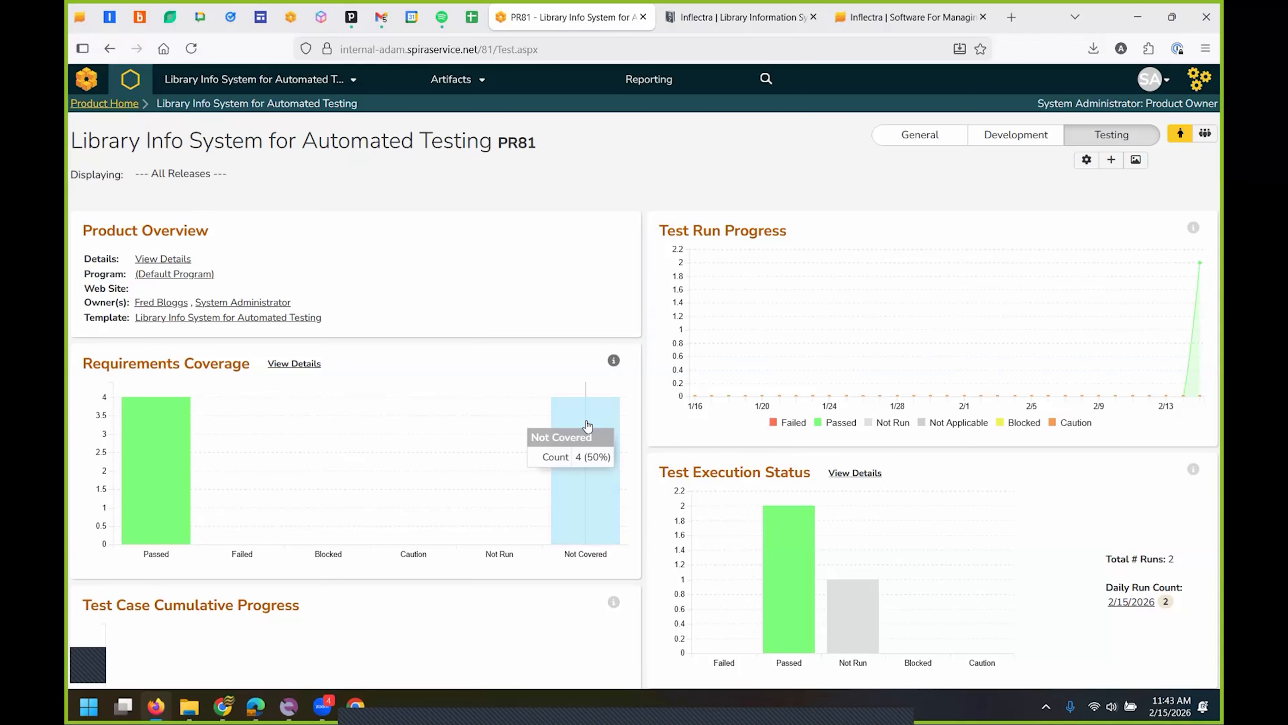